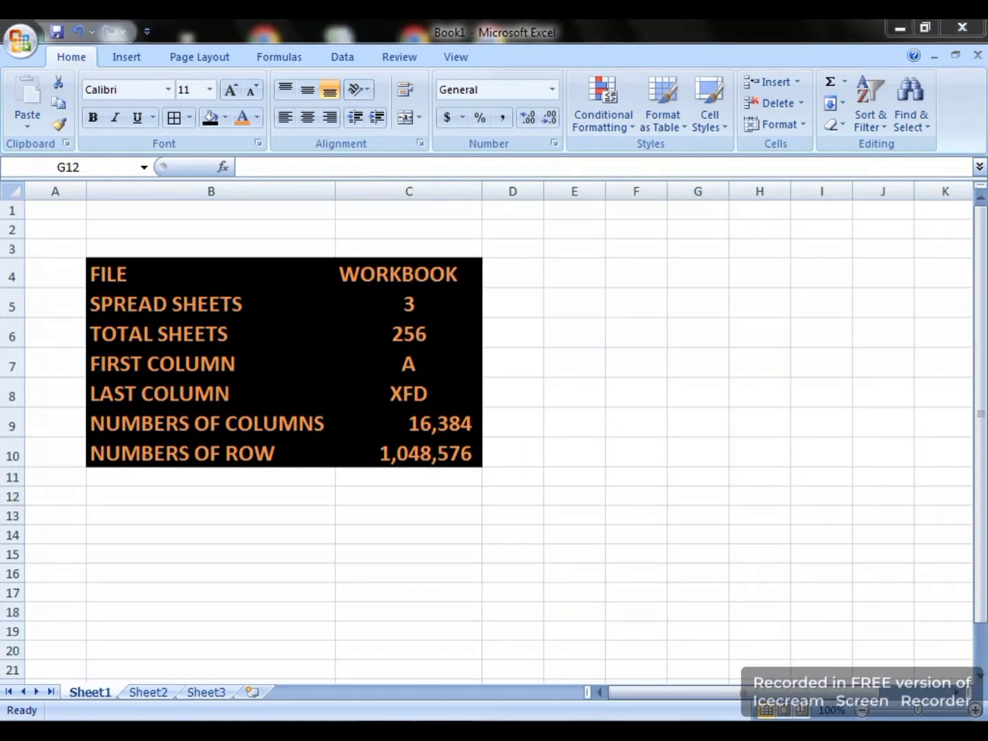
Look through Sheet1, Sheet2 and Sheet3, ending back on Sheet1 with its table.
{"action": "right_click", "coordinate": [571, 732]}
{"action": "left_click", "coordinate": [571, 732]}
{"action": "left_click", "coordinate": [514, 612]}
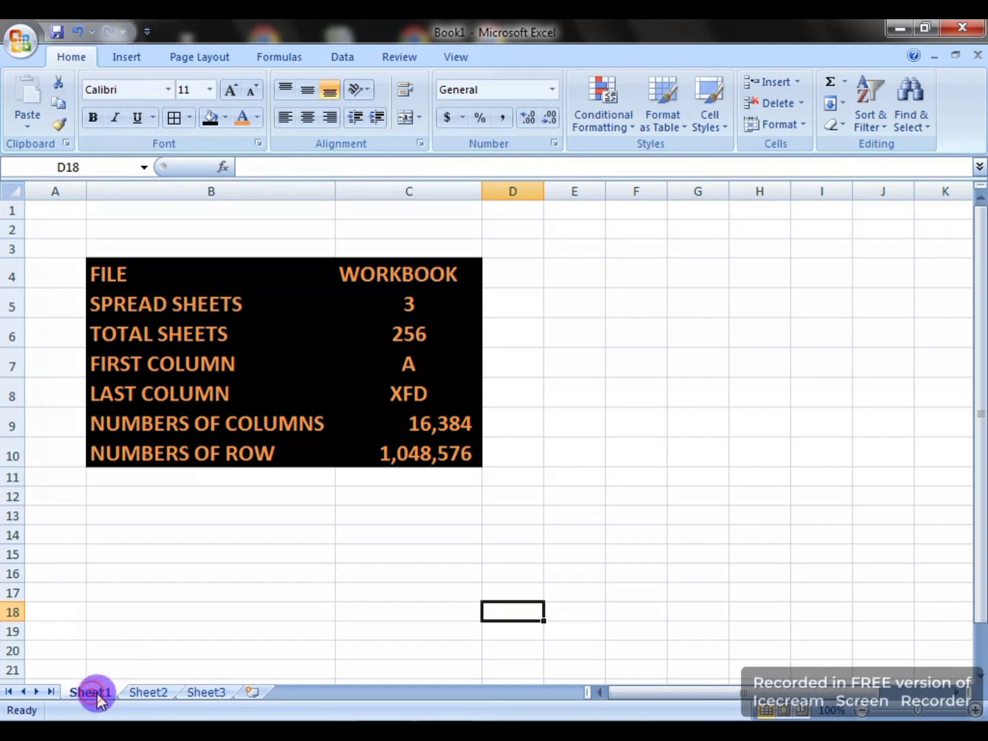
{"action": "left_click", "coordinate": [157, 692]}
{"action": "left_click", "coordinate": [204, 692]}
{"action": "left_click", "coordinate": [103, 692]}
{"action": "left_click", "coordinate": [144, 692]}
{"action": "left_click", "coordinate": [205, 692]}
{"action": "left_click", "coordinate": [89, 692]}
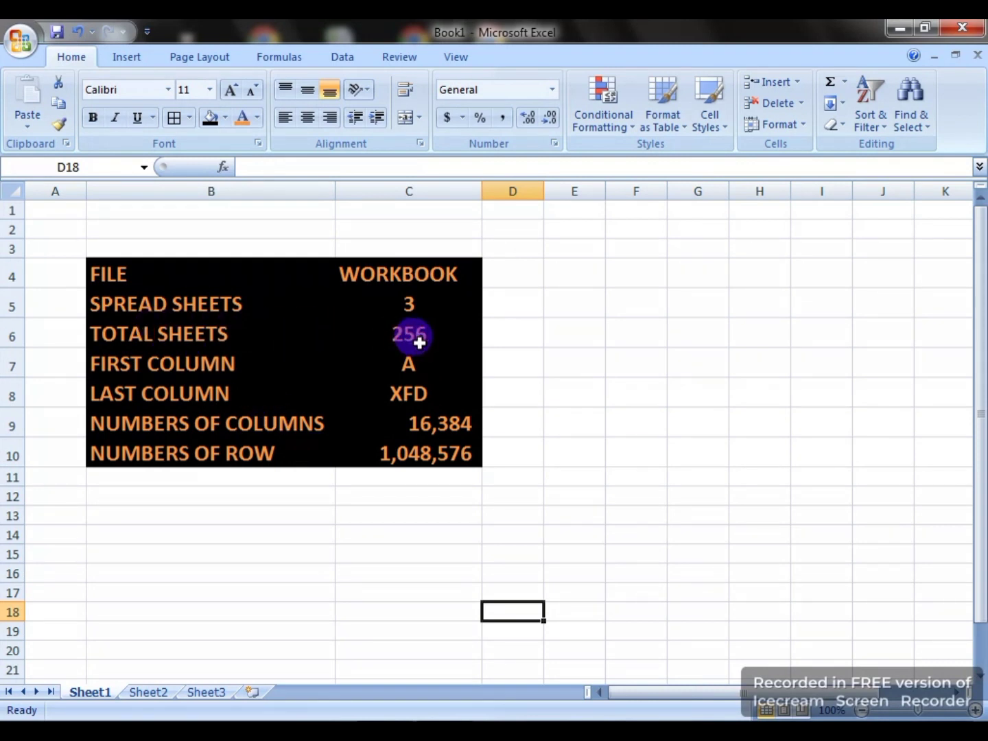
Insert three new blank worksheets, Sheet4 to Sheet6, and return to Sheet1.
{"action": "left_click", "coordinate": [249, 693]}
{"action": "left_click", "coordinate": [309, 693]}
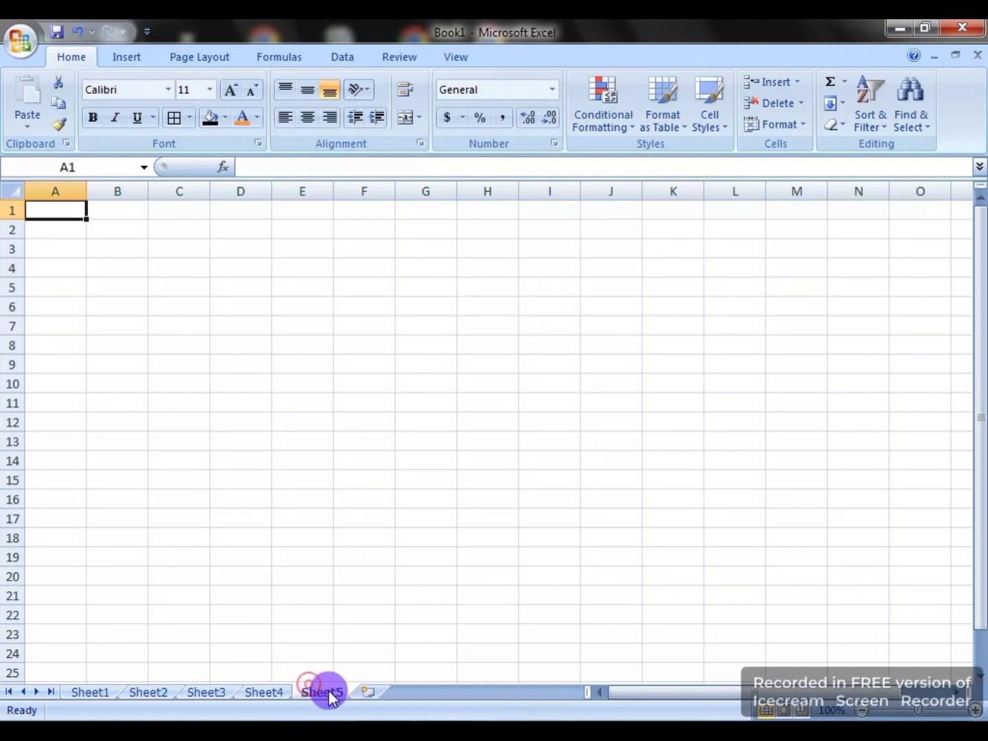
{"action": "left_click", "coordinate": [362, 694]}
{"action": "left_click", "coordinate": [114, 692]}
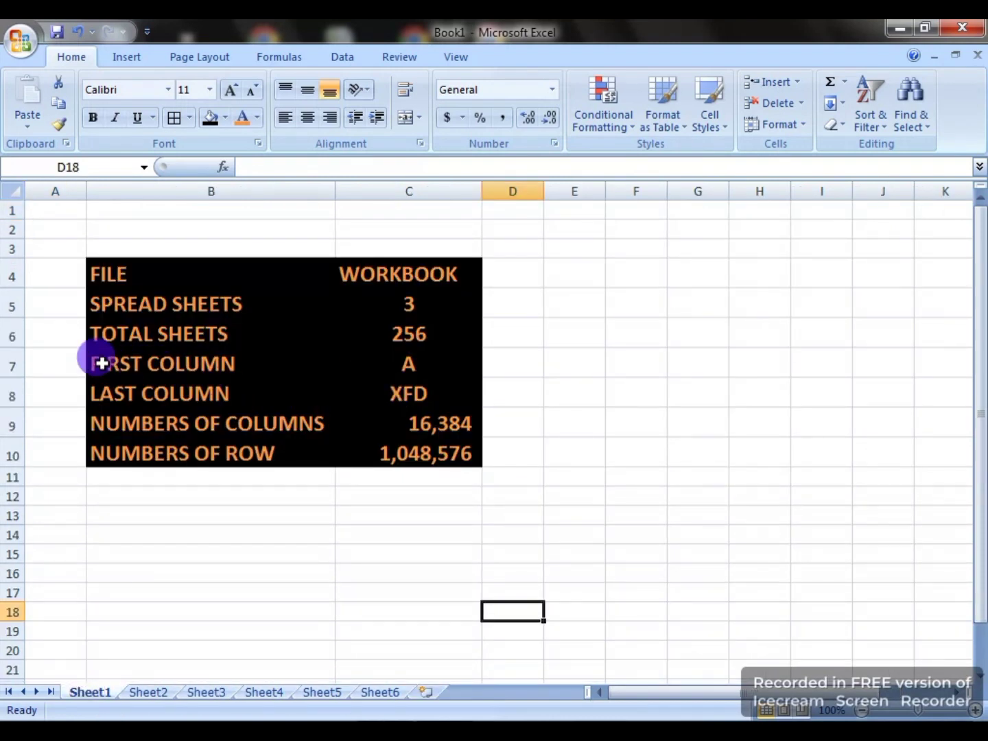
Give column A a dark fill, then change it back to No Fill.
{"action": "left_click", "coordinate": [53, 182]}
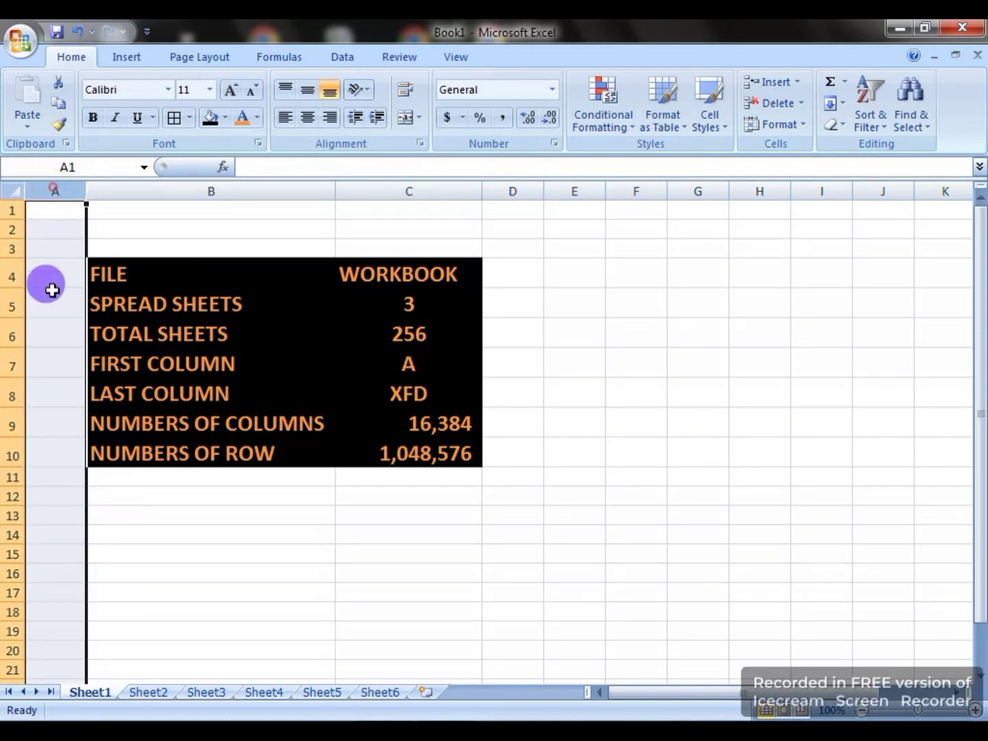
{"action": "left_click", "coordinate": [208, 118]}
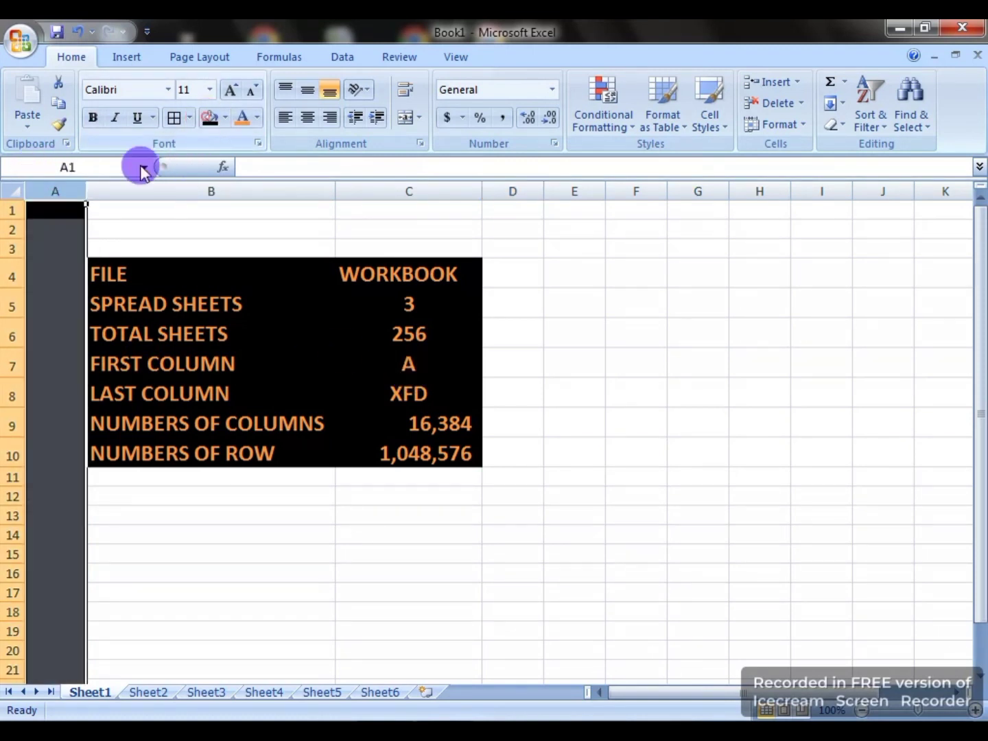
{"action": "left_click", "coordinate": [224, 120]}
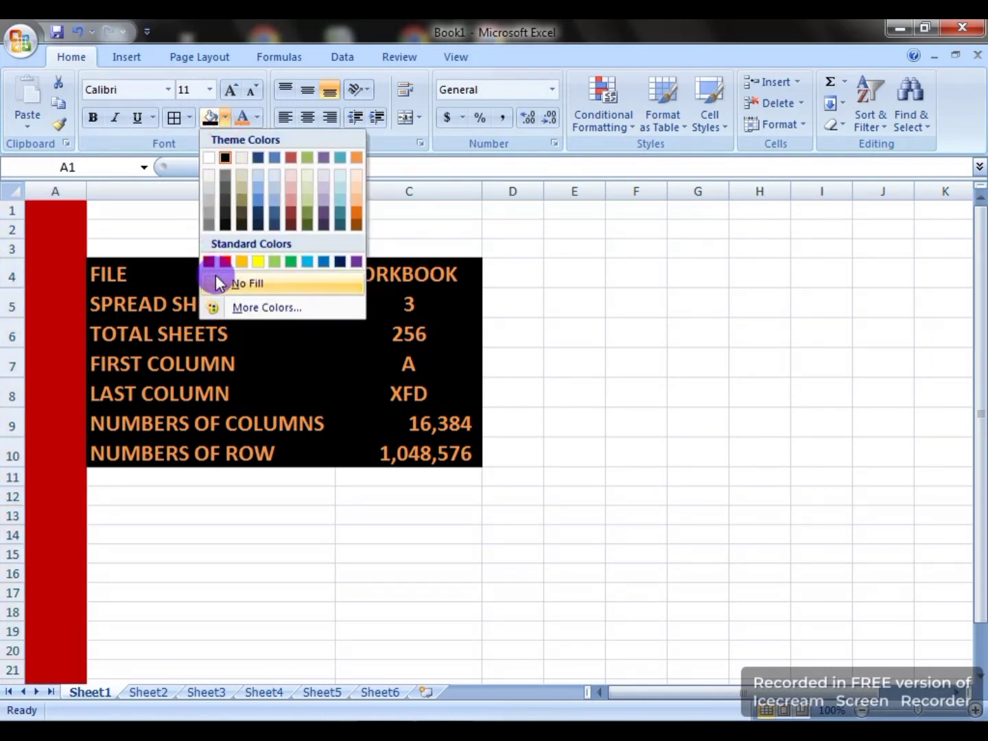
{"action": "left_click", "coordinate": [248, 284]}
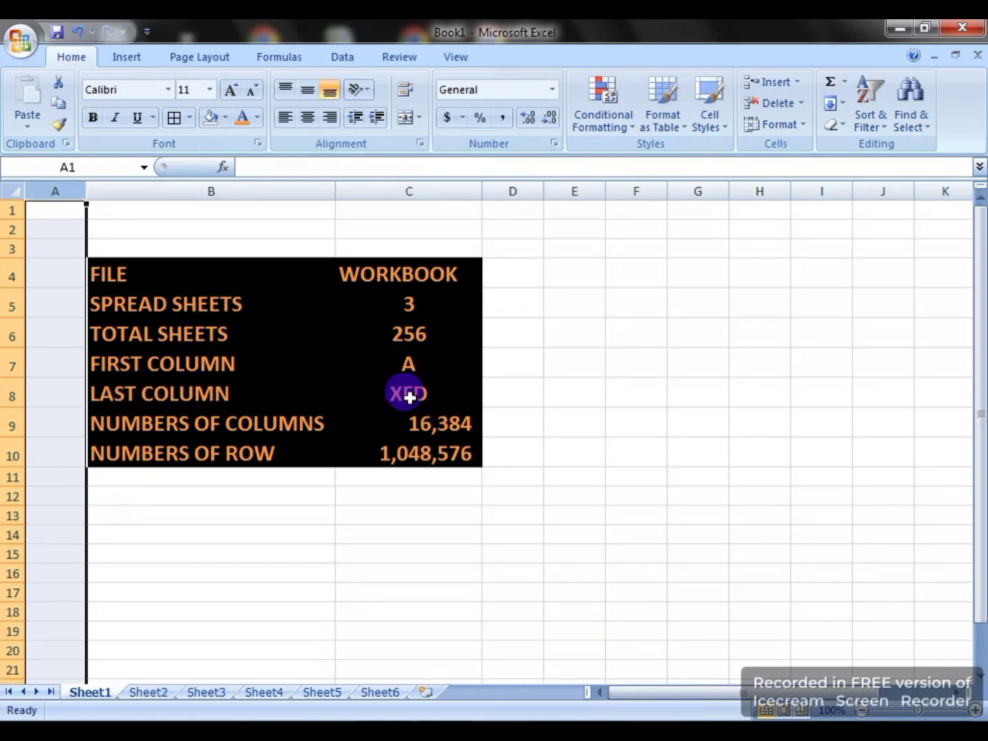
{"action": "left_click", "coordinate": [177, 511]}
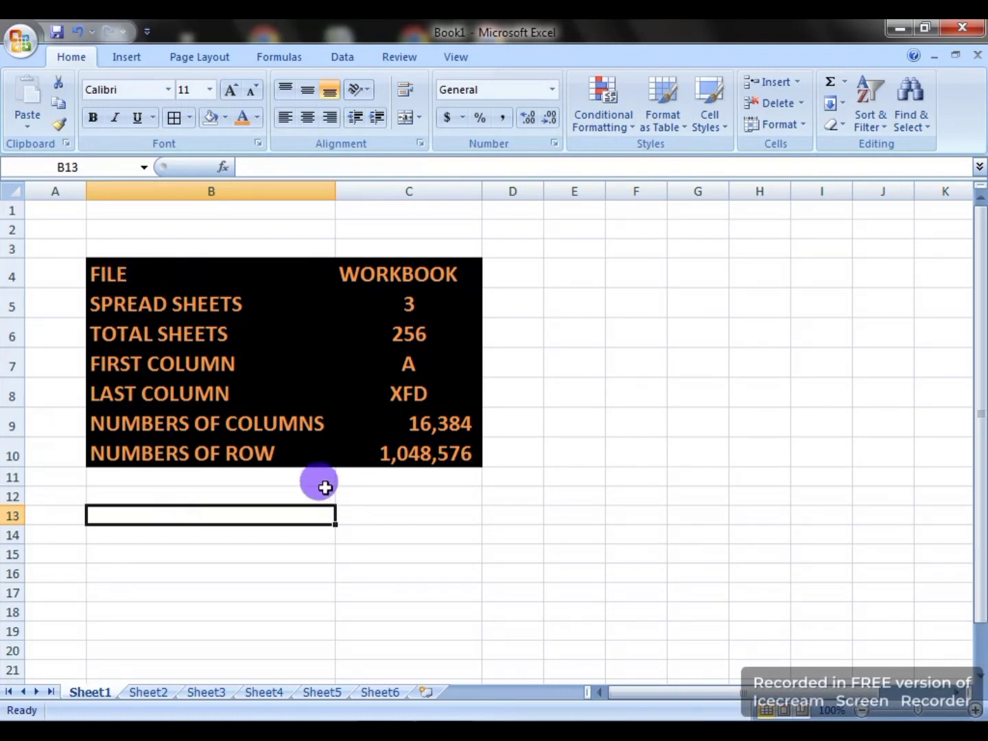
{"action": "key", "text": "ctrl+Right"}
{"action": "left_click", "coordinate": [915, 185]}
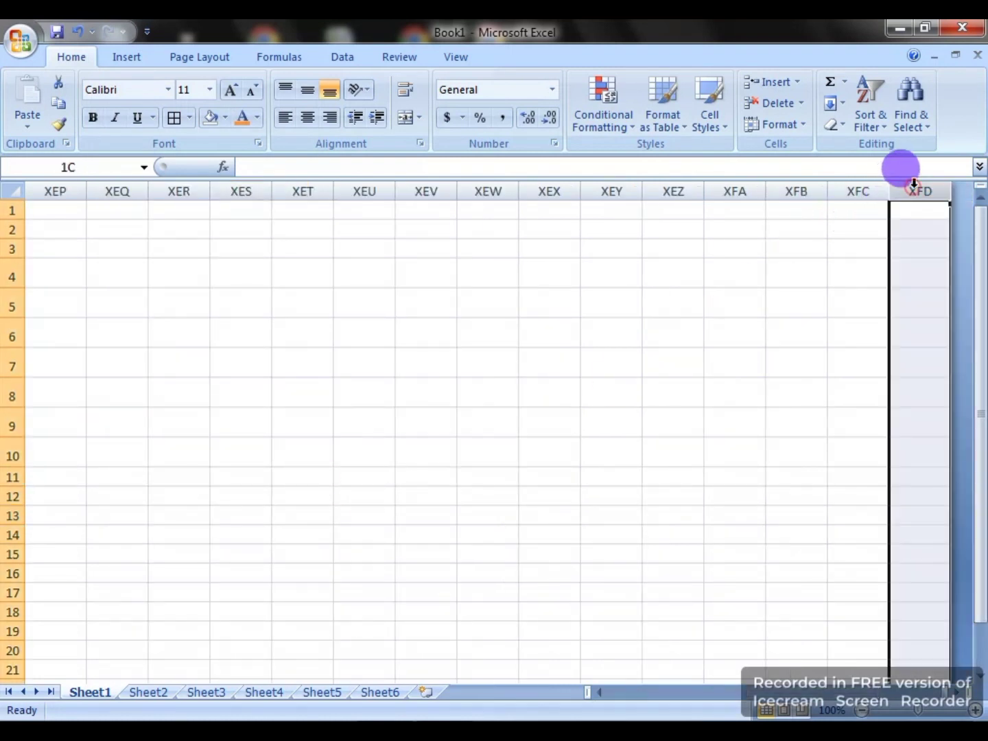
{"action": "key", "text": "ctrl+Home"}
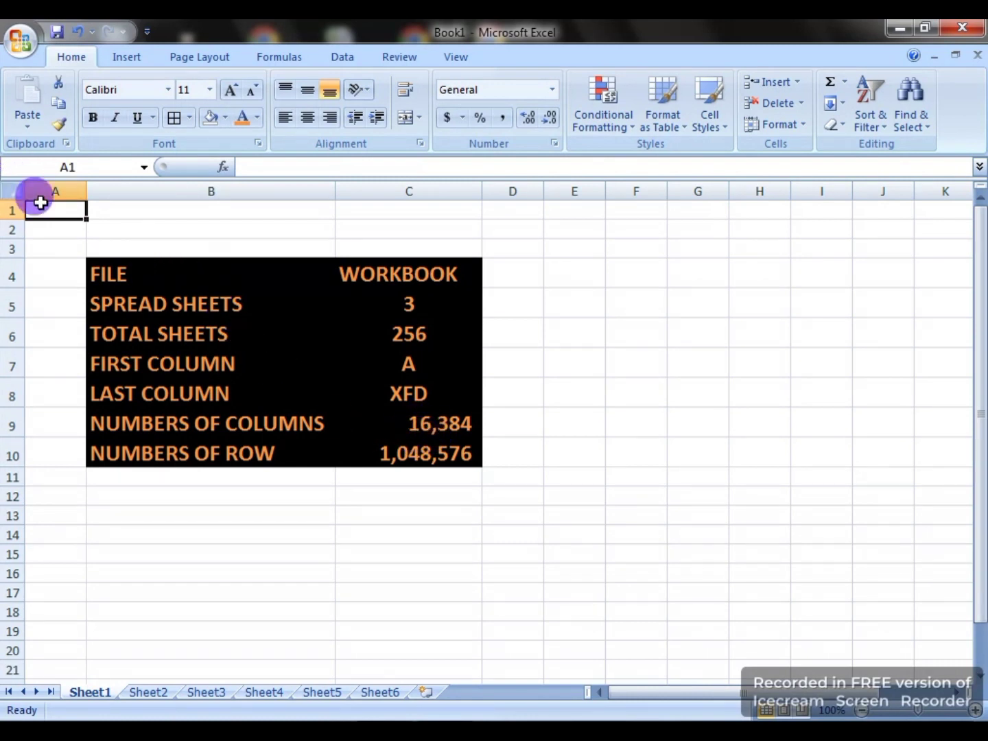
{"action": "left_click", "coordinate": [12, 190]}
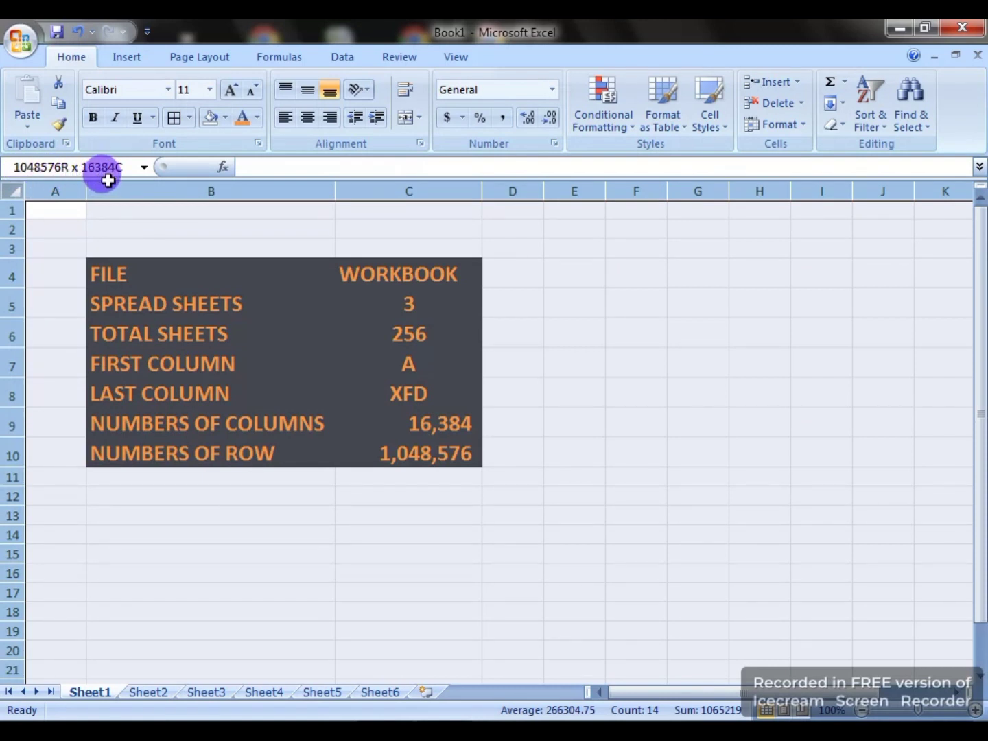
{"action": "left_click", "coordinate": [60, 475]}
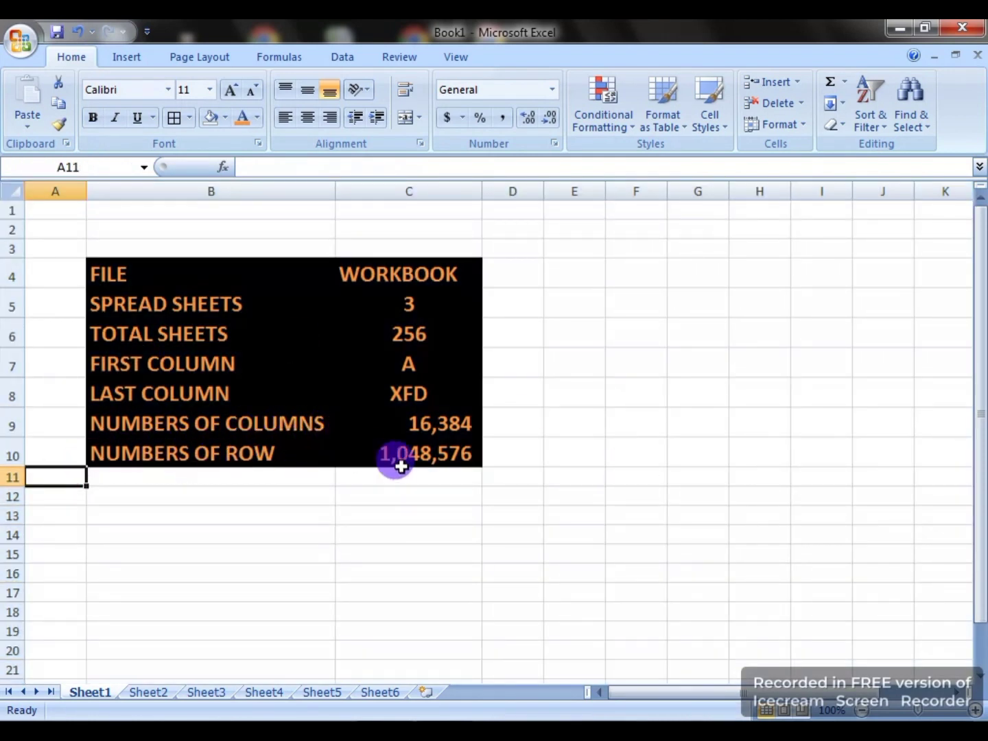
{"action": "left_click_drag", "start_coordinate": [10, 210], "coordinate": [14, 556]}
{"action": "left_click", "coordinate": [27, 574]}
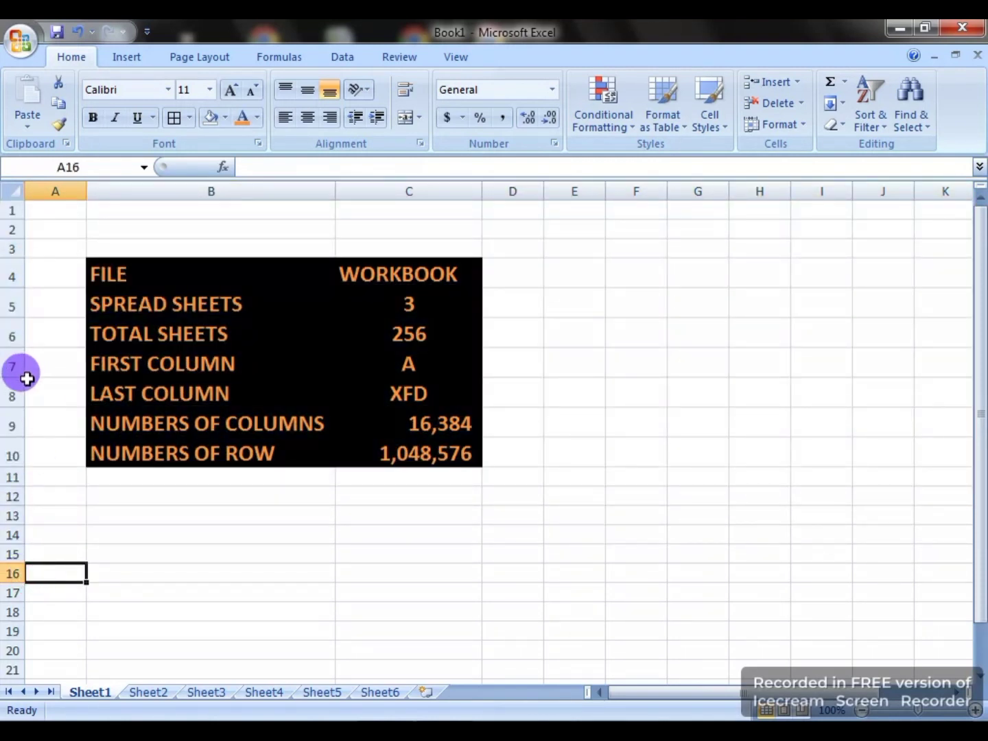
{"action": "key", "text": "ctrl+Down"}
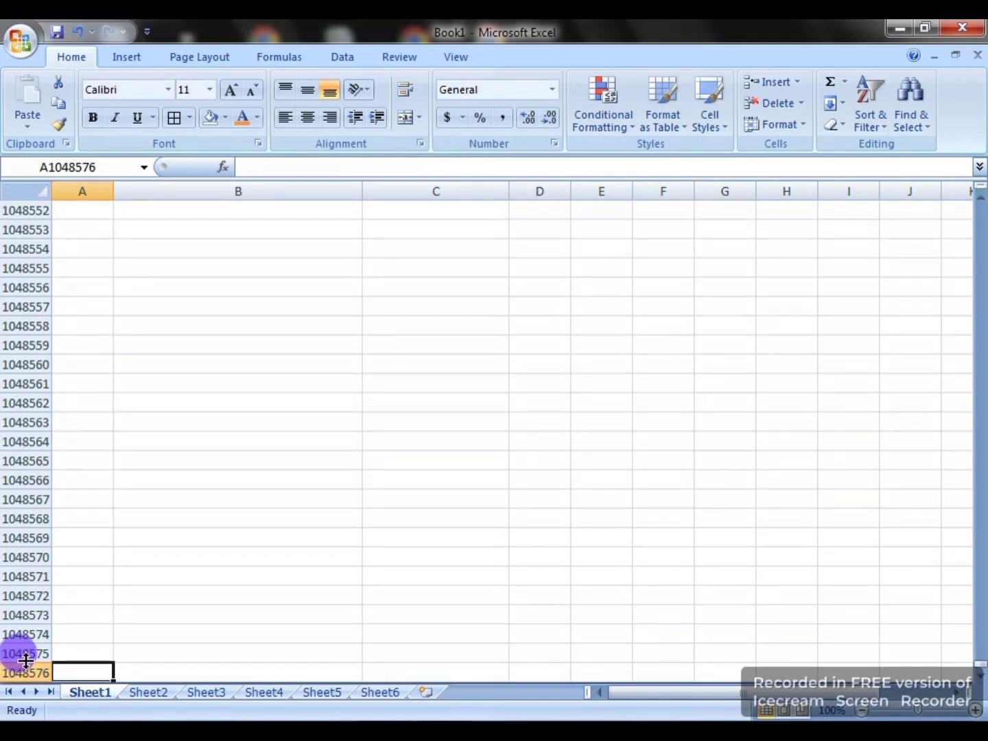
{"action": "key", "text": "ctrl+Up"}
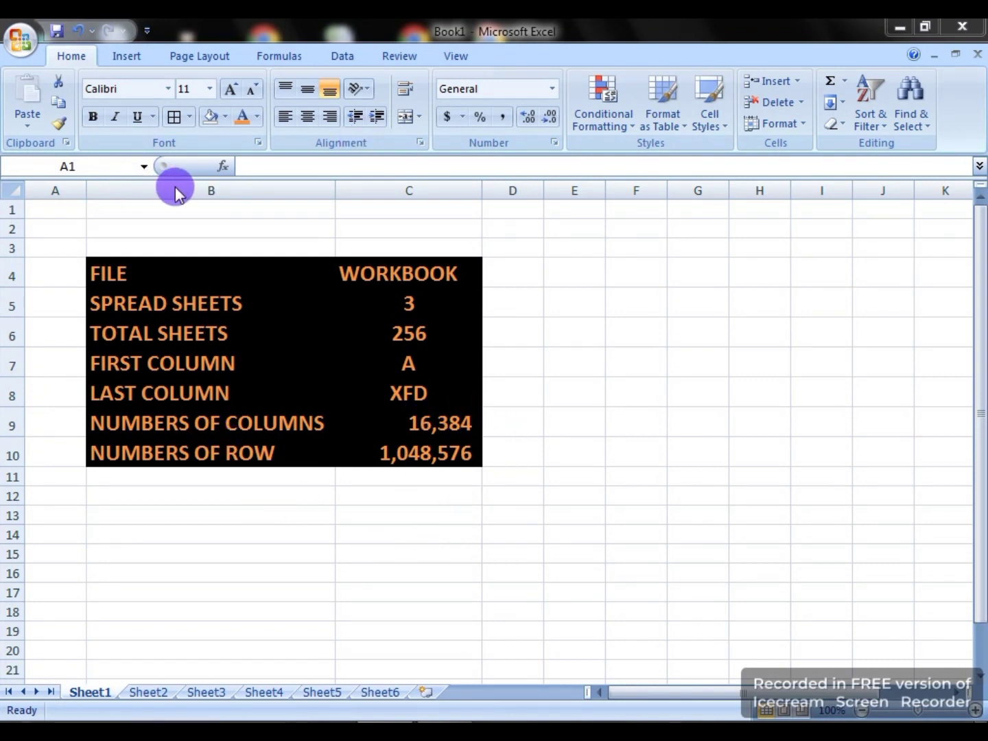
Delete columns B and C holding the WORKBOOK facts table.
{"action": "left_click_drag", "start_coordinate": [180, 190], "coordinate": [370, 190]}
{"action": "right_click", "coordinate": [402, 193]}
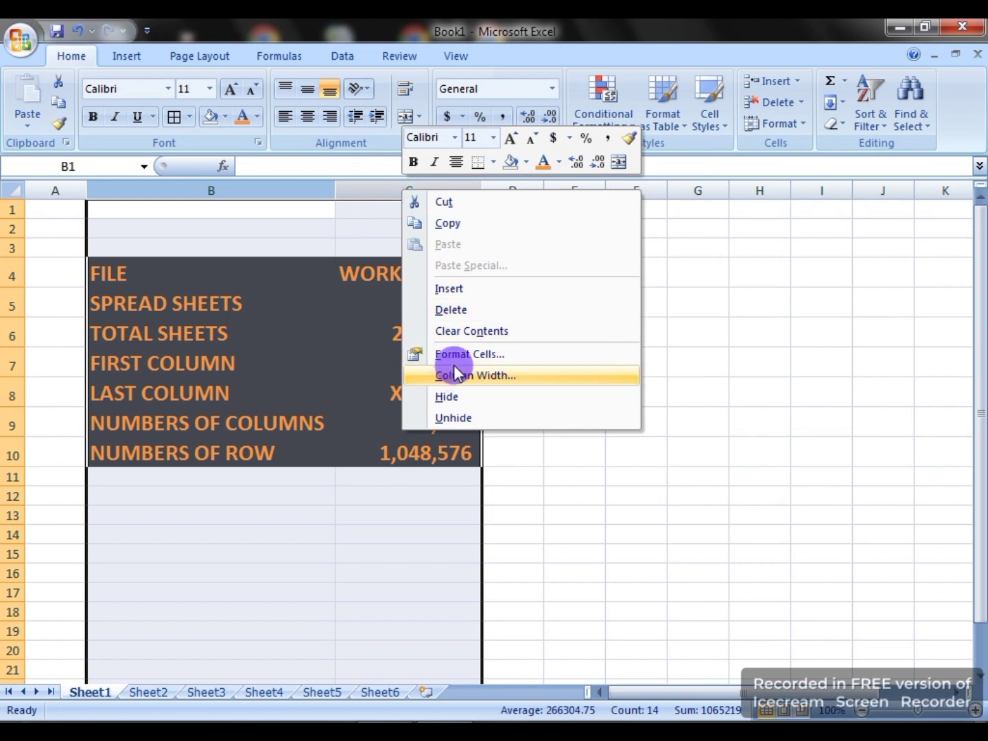
{"action": "left_click", "coordinate": [451, 310]}
Select the top-left block from A1 across the top rows for the title.
{"action": "left_click", "coordinate": [318, 453]}
{"action": "left_click", "coordinate": [394, 364]}
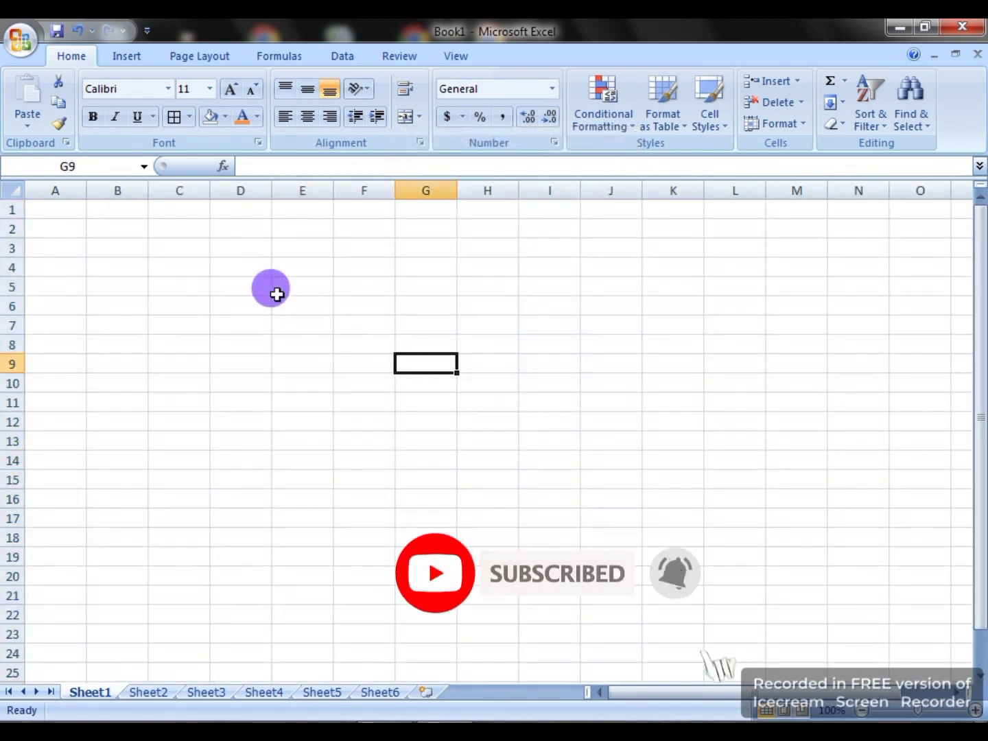
{"action": "left_click", "coordinate": [296, 366]}
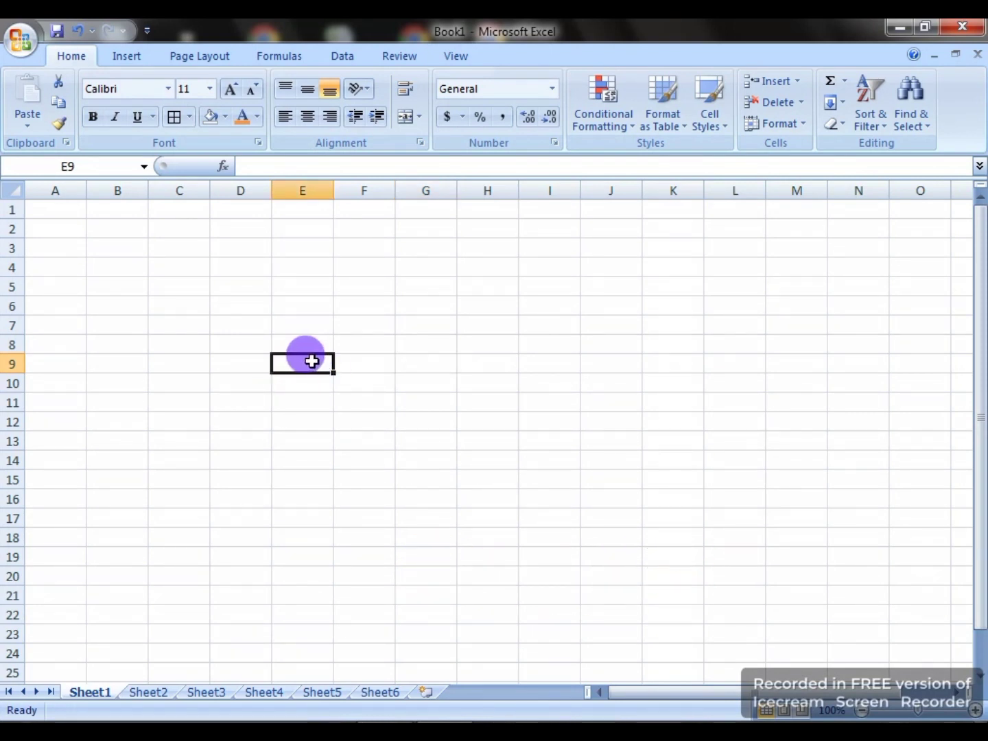
{"action": "left_click", "coordinate": [240, 267]}
{"action": "left_click_drag", "start_coordinate": [39, 204], "coordinate": [529, 271]}
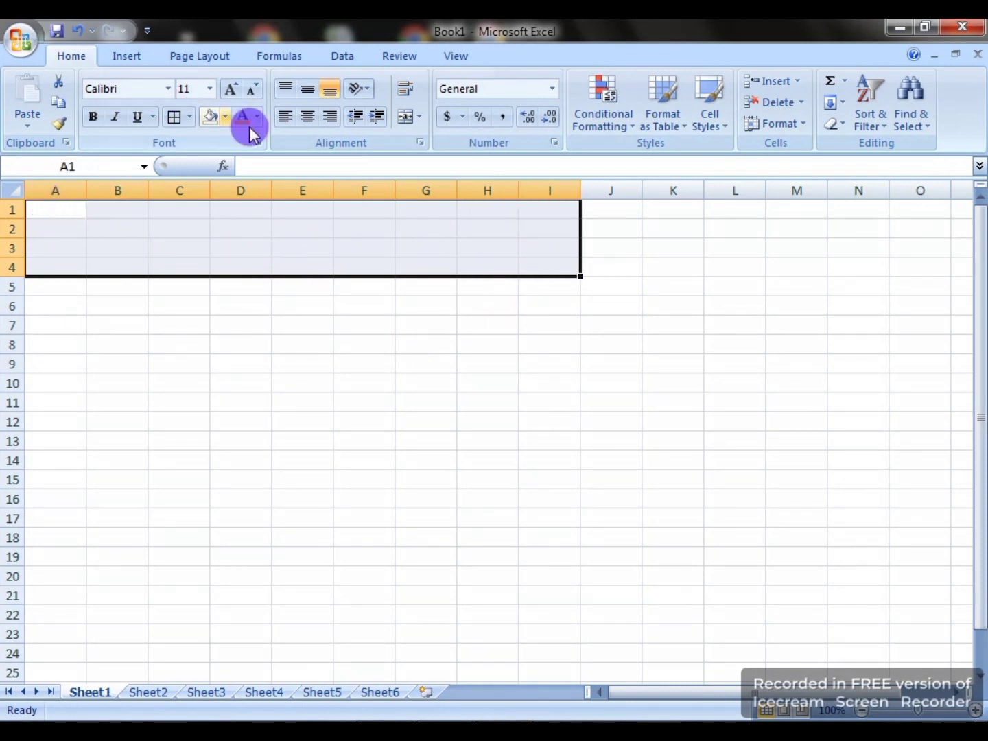
Merge and centre A1:I4, enter RESULT SHEET, and middle-align it vertically.
{"action": "left_click", "coordinate": [405, 118]}
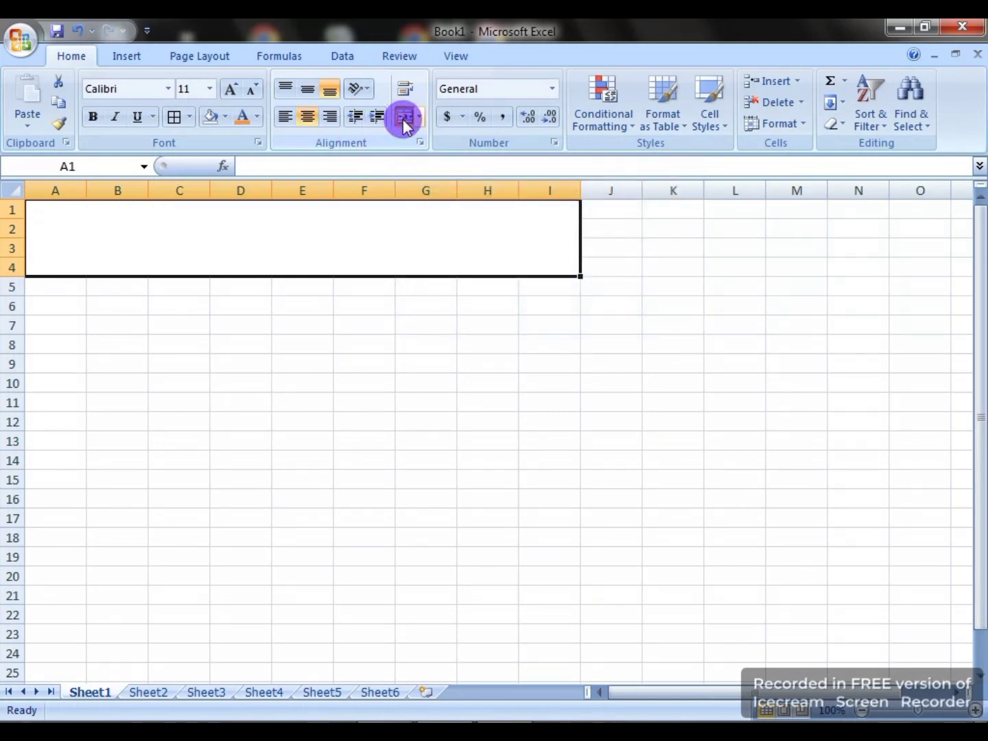
{"action": "left_click", "coordinate": [302, 345]}
{"action": "left_click", "coordinate": [302, 268]}
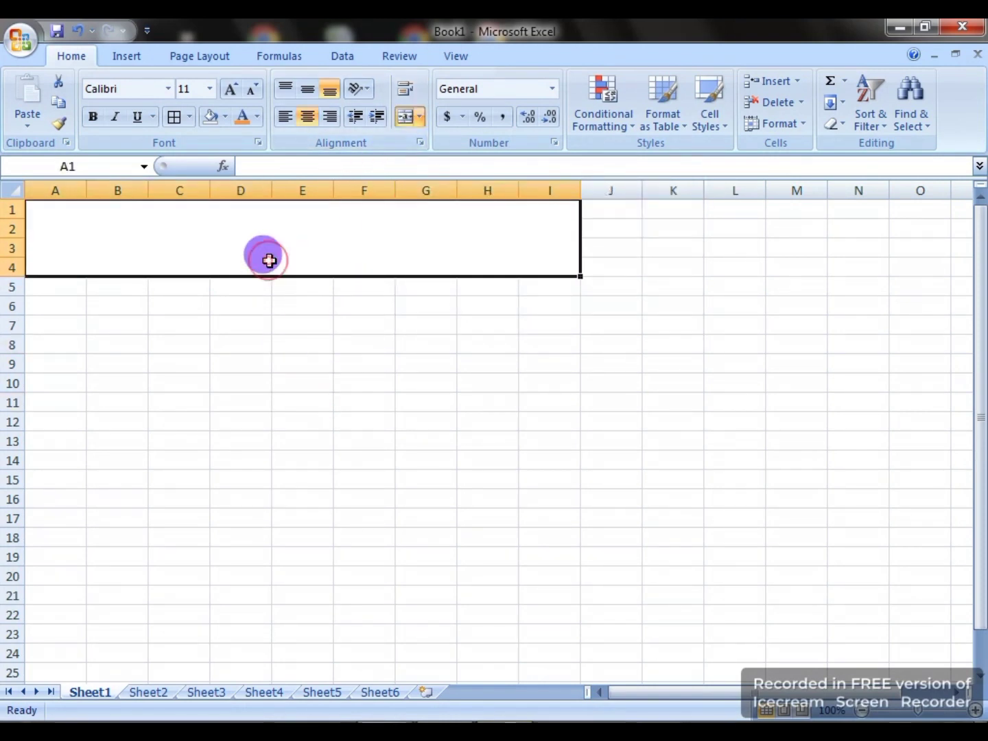
{"action": "type", "text": "RESULT SHEET"}
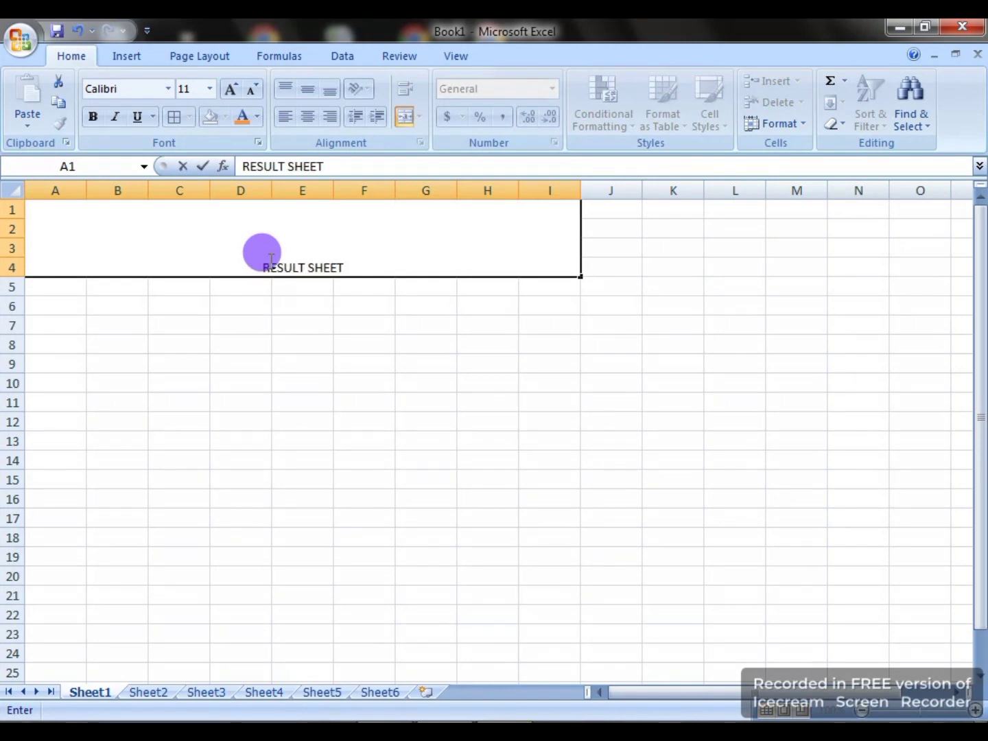
{"action": "left_click", "coordinate": [247, 340]}
{"action": "left_click", "coordinate": [302, 247]}
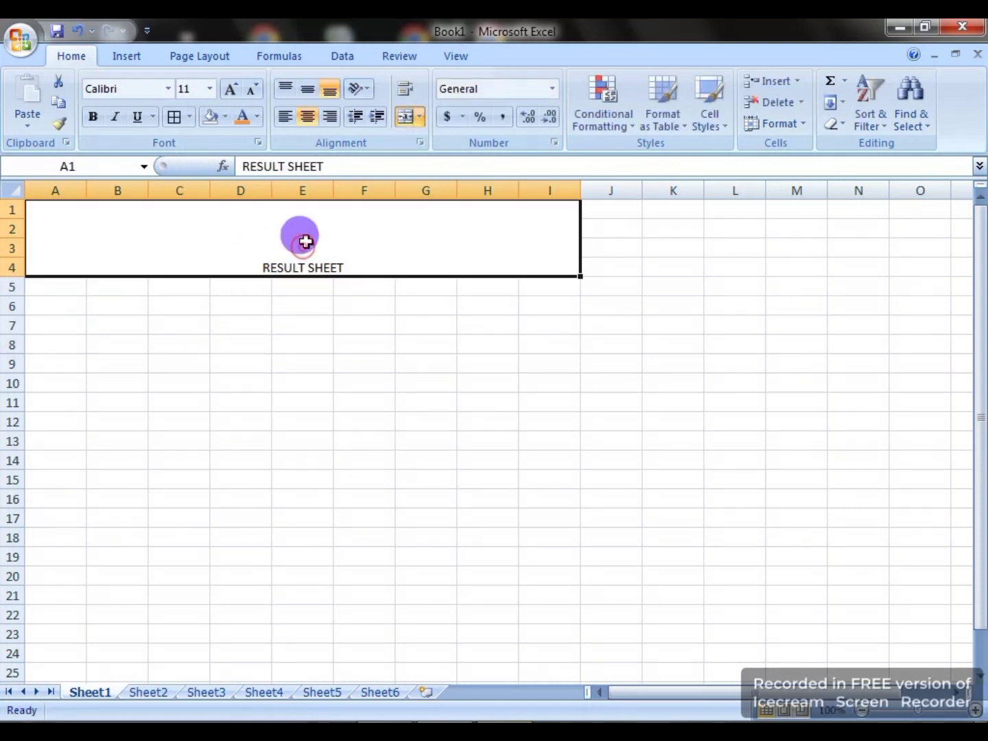
{"action": "left_click", "coordinate": [310, 91]}
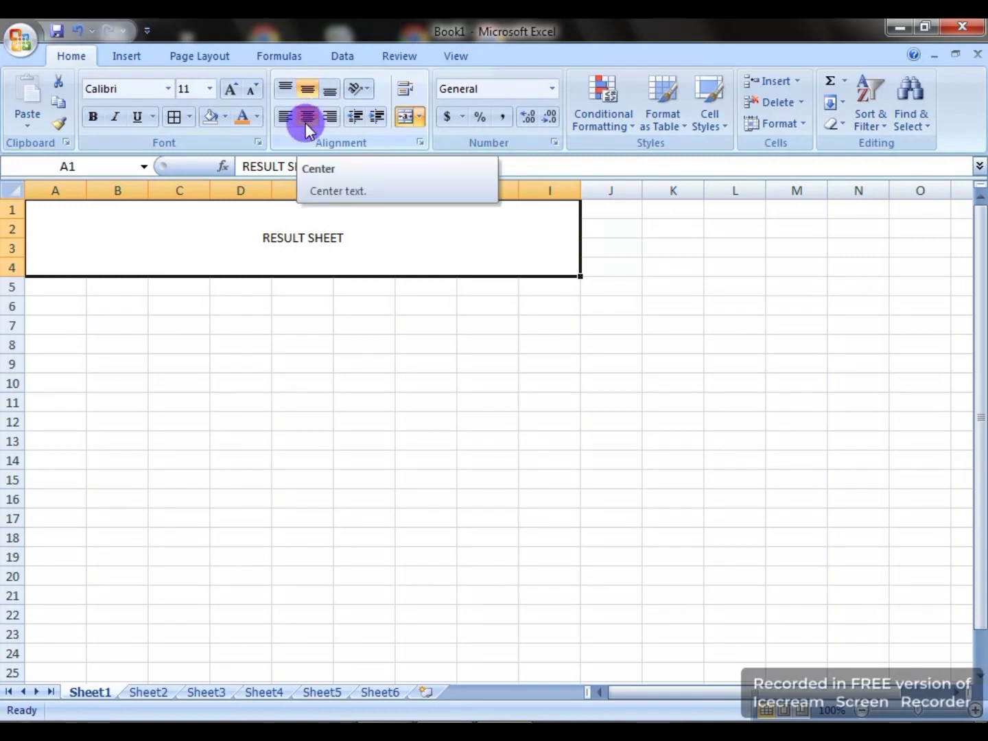
Enlarge the RESULT SHEET title to 36 pt and set its font to Algerian.
{"action": "left_click", "coordinate": [227, 89]}
{"action": "left_click", "coordinate": [228, 91]}
{"action": "left_click", "coordinate": [228, 93]}
{"action": "left_click", "coordinate": [228, 90]}
{"action": "left_click", "coordinate": [227, 91]}
{"action": "left_click", "coordinate": [228, 90]}
{"action": "left_click", "coordinate": [228, 90]}
{"action": "left_click", "coordinate": [228, 91]}
{"action": "left_click", "coordinate": [228, 90]}
{"action": "left_click", "coordinate": [228, 91]}
{"action": "left_click", "coordinate": [94, 114]}
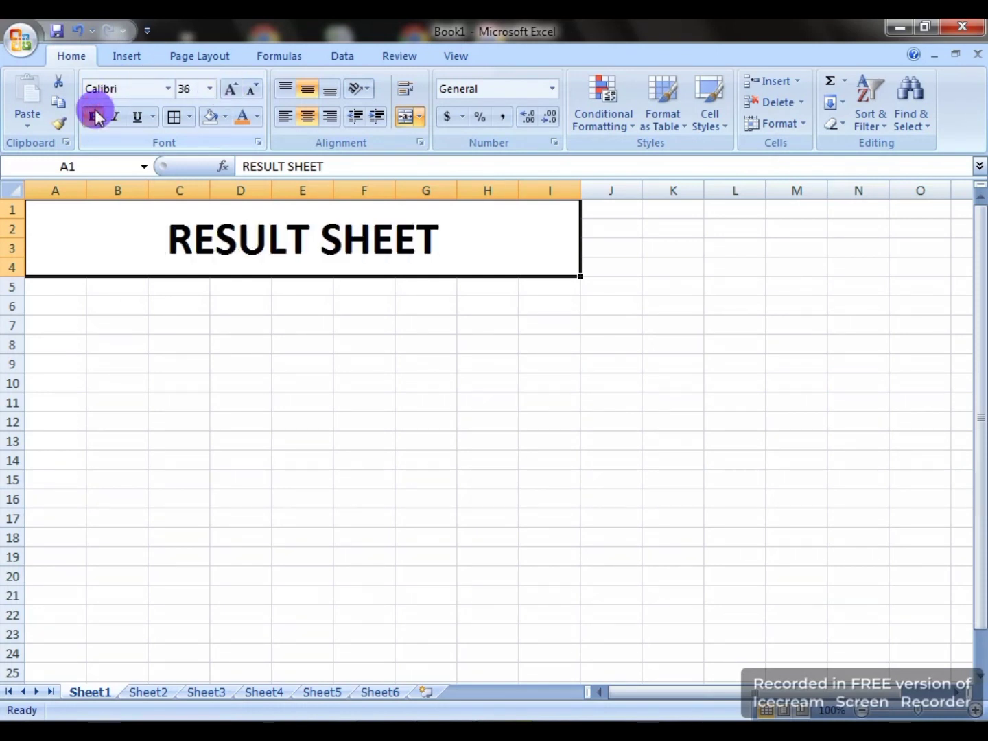
{"action": "left_click", "coordinate": [167, 90]}
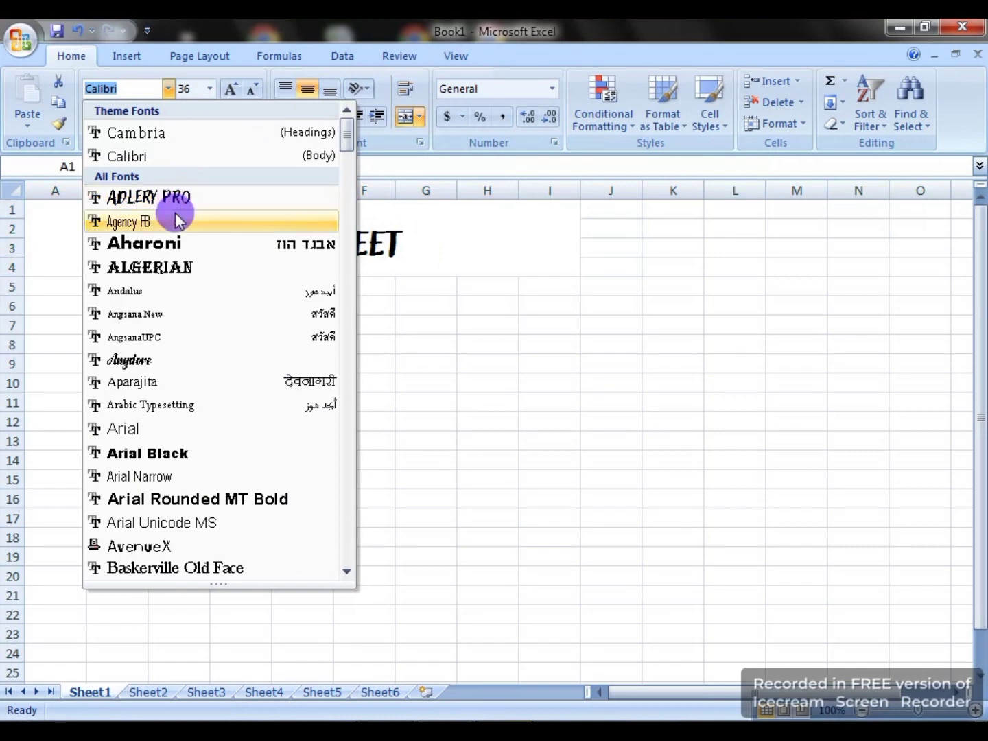
{"action": "left_click", "coordinate": [195, 262]}
Colour the title lettering light blue and fill the title block black.
{"action": "left_click", "coordinate": [260, 324]}
{"action": "left_click", "coordinate": [236, 230]}
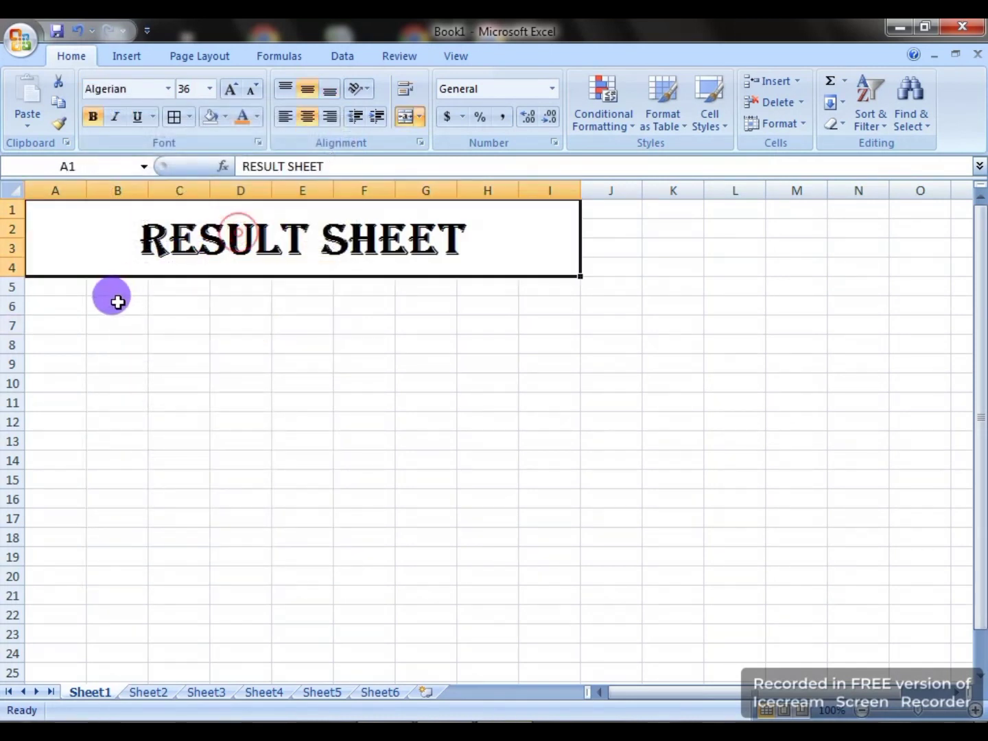
{"action": "left_click", "coordinate": [258, 119]}
{"action": "left_click", "coordinate": [338, 283]}
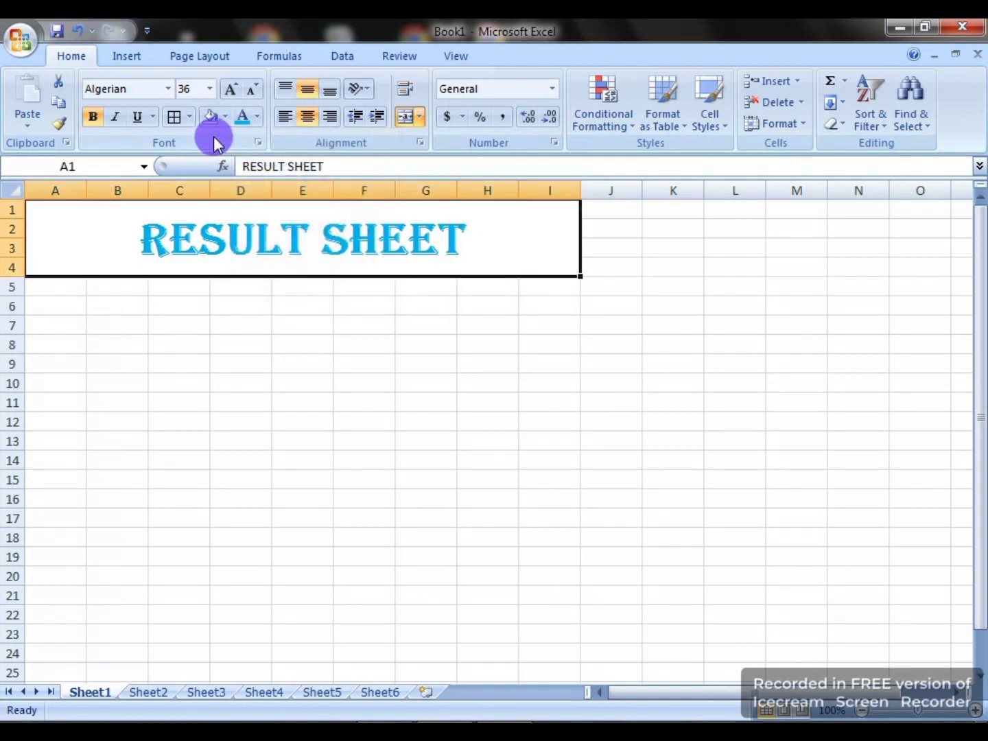
{"action": "left_click", "coordinate": [226, 117]}
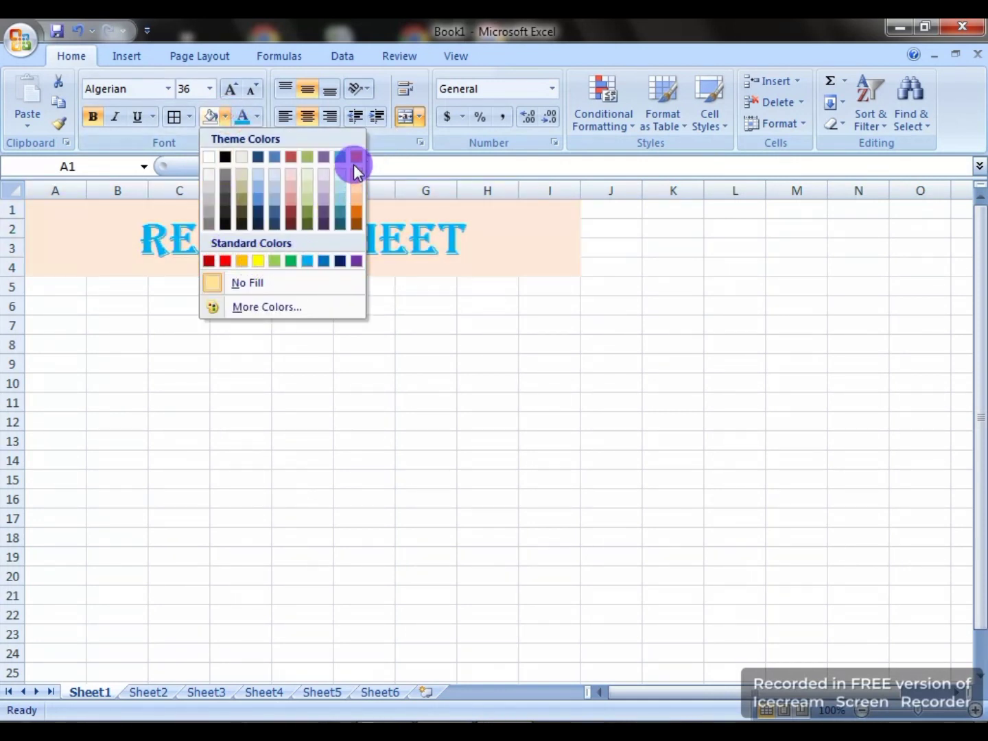
{"action": "left_click", "coordinate": [228, 159]}
{"action": "left_click", "coordinate": [234, 327]}
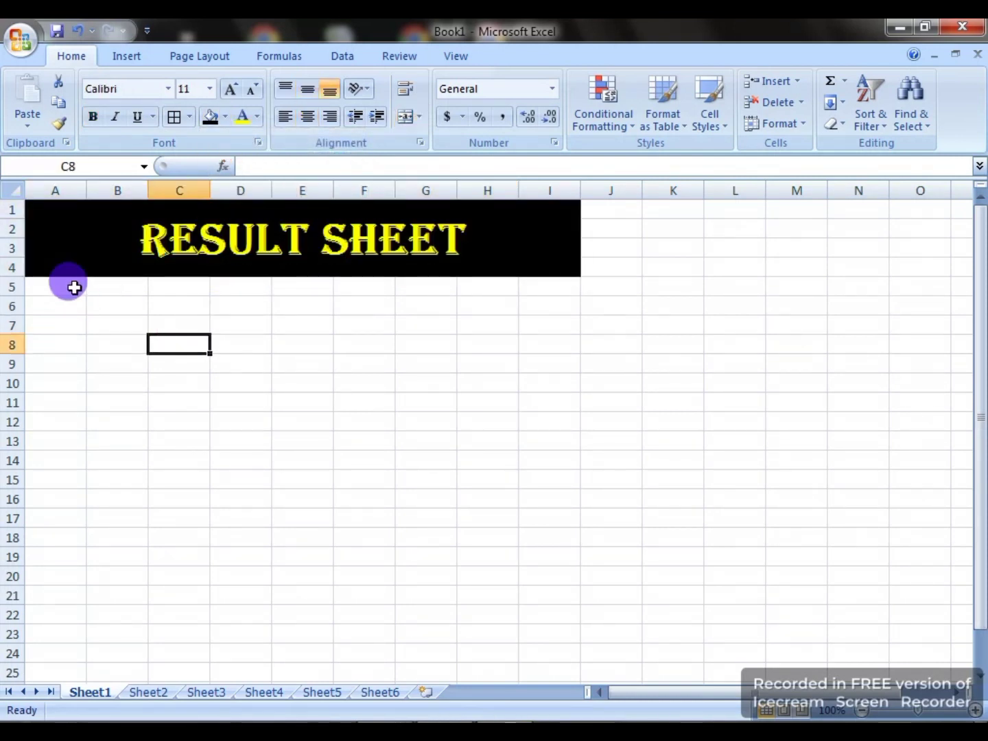
{"action": "left_click", "coordinate": [74, 288]}
Enter the headings S.NO in A5 and NAME OF STUDENTS in B5.
{"action": "type", "text": "S.NO"}
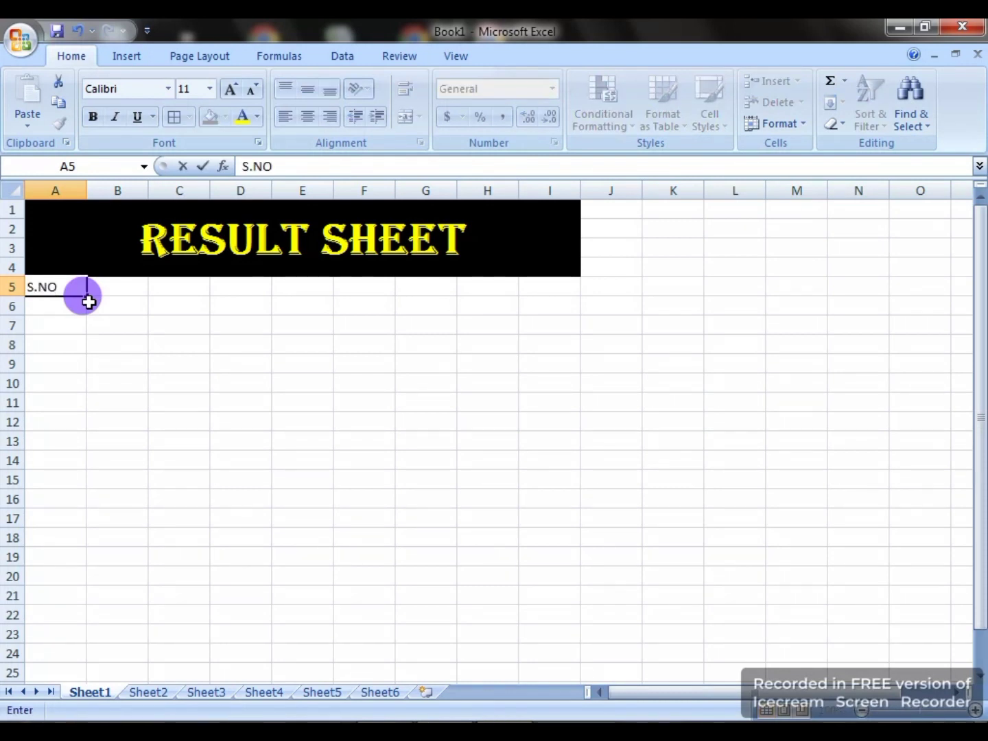
{"action": "key", "text": "Tab"}
{"action": "type", "text": "N"}
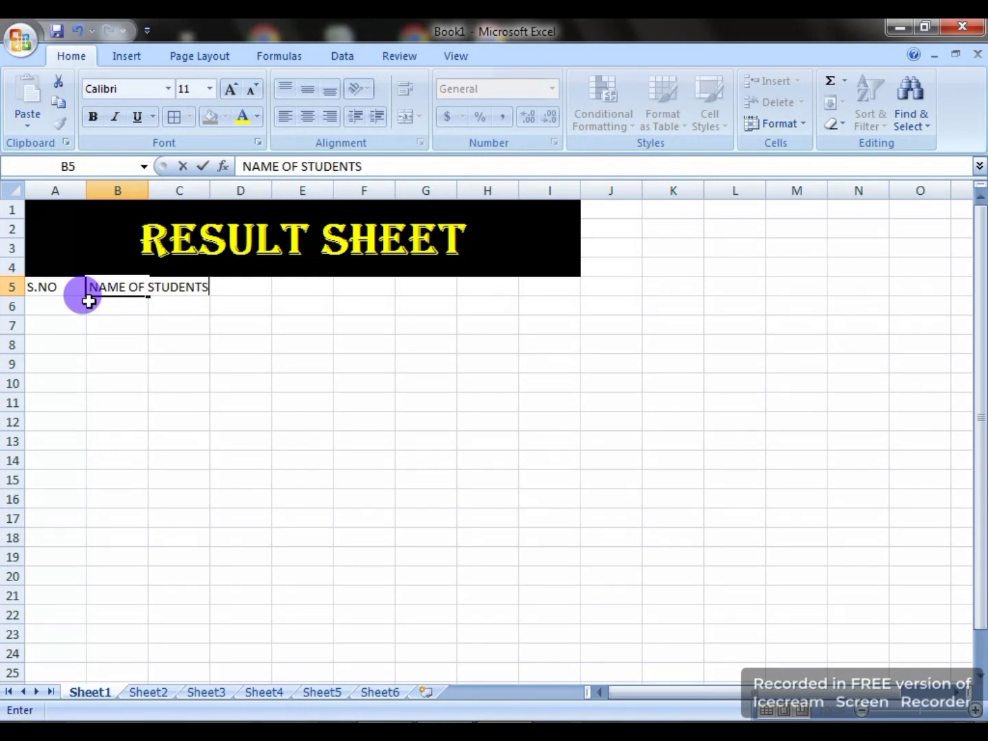
{"action": "key", "text": "Tab"}
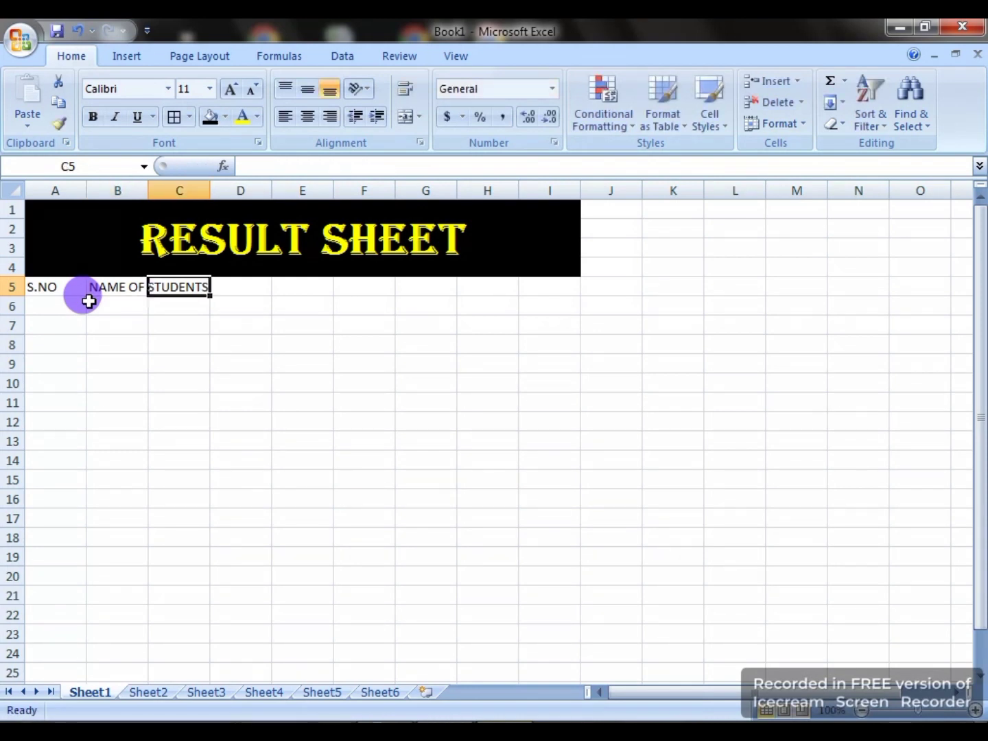
Widen column B to fit NAME OF STUDENTS and return the sheet to normal zoom.
{"action": "left_click", "coordinate": [162, 357]}
{"action": "left_click", "coordinate": [123, 287]}
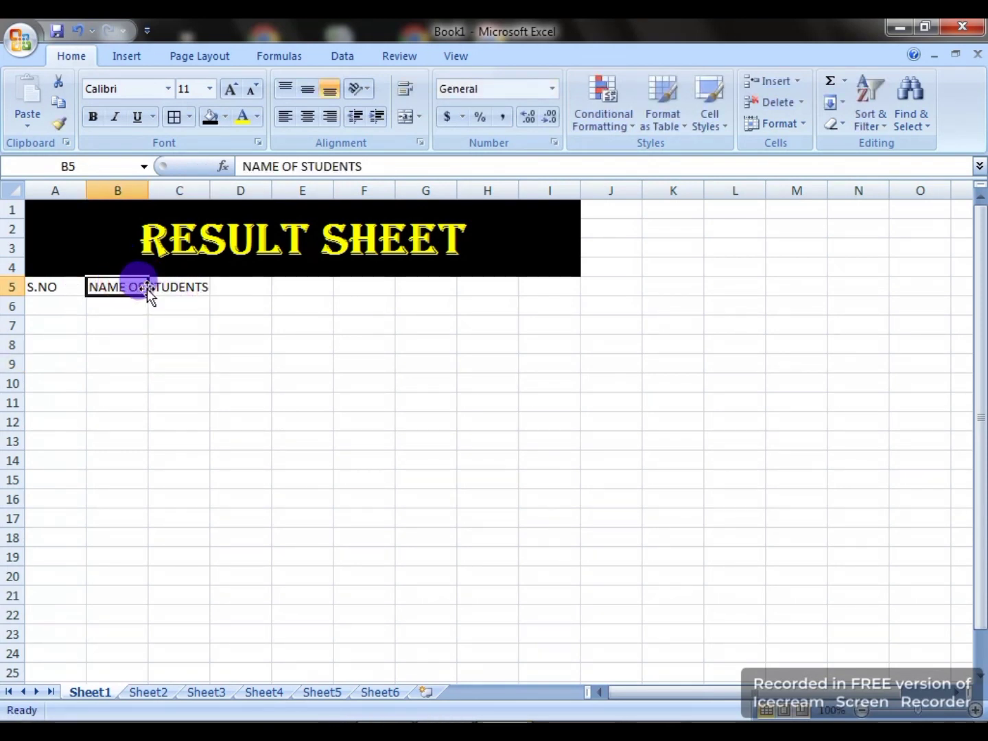
{"action": "scroll", "coordinate": [151, 294], "scroll_direction": "up", "scroll_amount": 7}
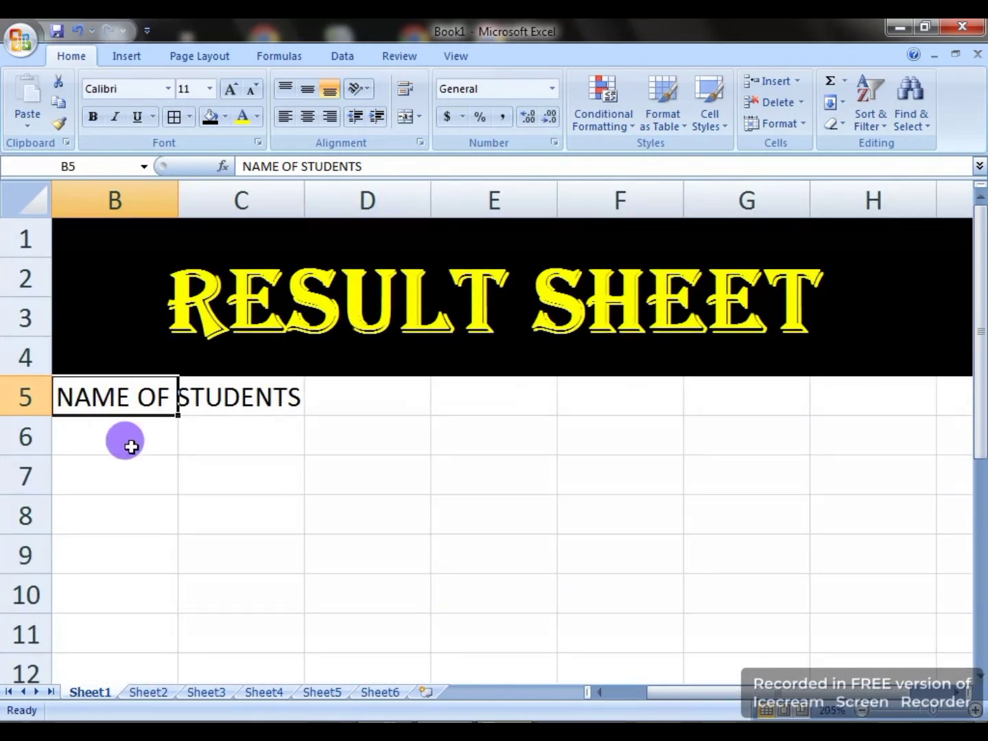
{"action": "left_click_drag", "start_coordinate": [651, 695], "coordinate": [598, 698]}
{"action": "left_click", "coordinate": [358, 521]}
{"action": "left_click", "coordinate": [276, 409]}
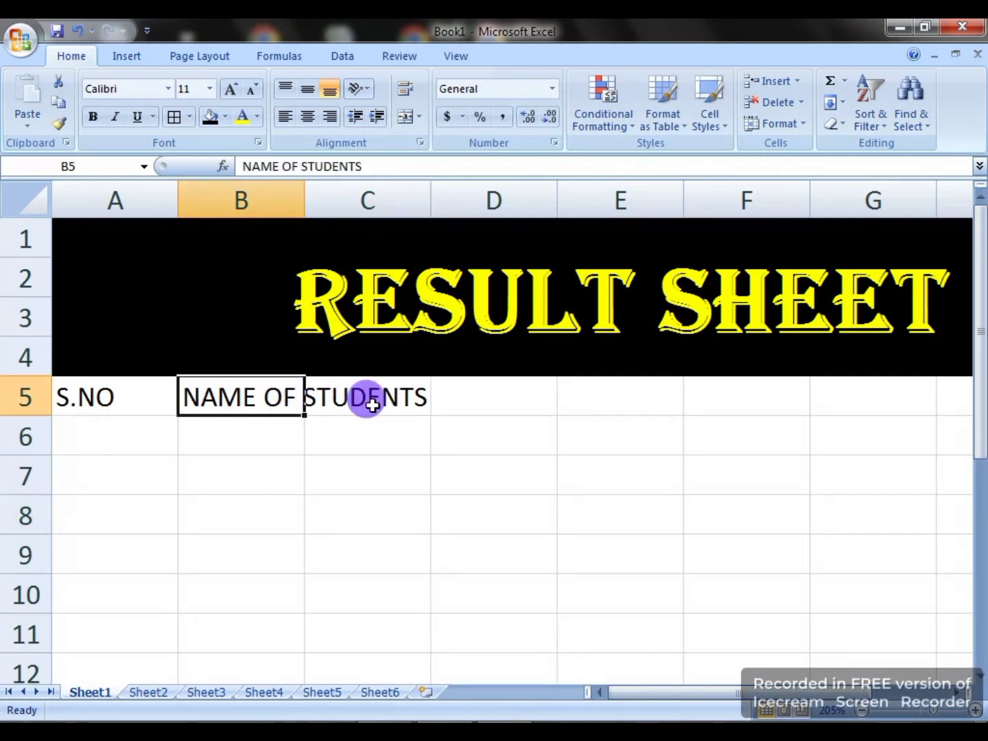
{"action": "left_click_drag", "start_coordinate": [305, 194], "coordinate": [431, 237]}
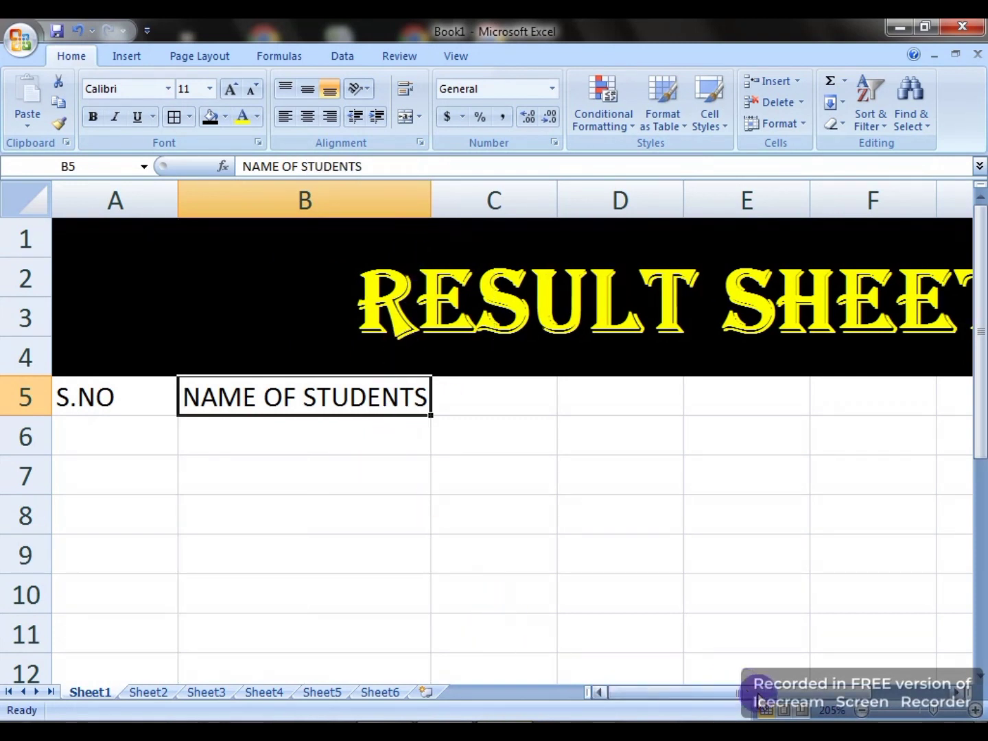
{"action": "left_click", "coordinate": [861, 711]}
{"action": "left_click", "coordinate": [862, 711]}
{"action": "left_click", "coordinate": [861, 711]}
{"action": "left_click", "coordinate": [861, 713]}
{"action": "left_click", "coordinate": [861, 712]}
{"action": "left_click", "coordinate": [861, 712]}
{"action": "left_click", "coordinate": [861, 712]}
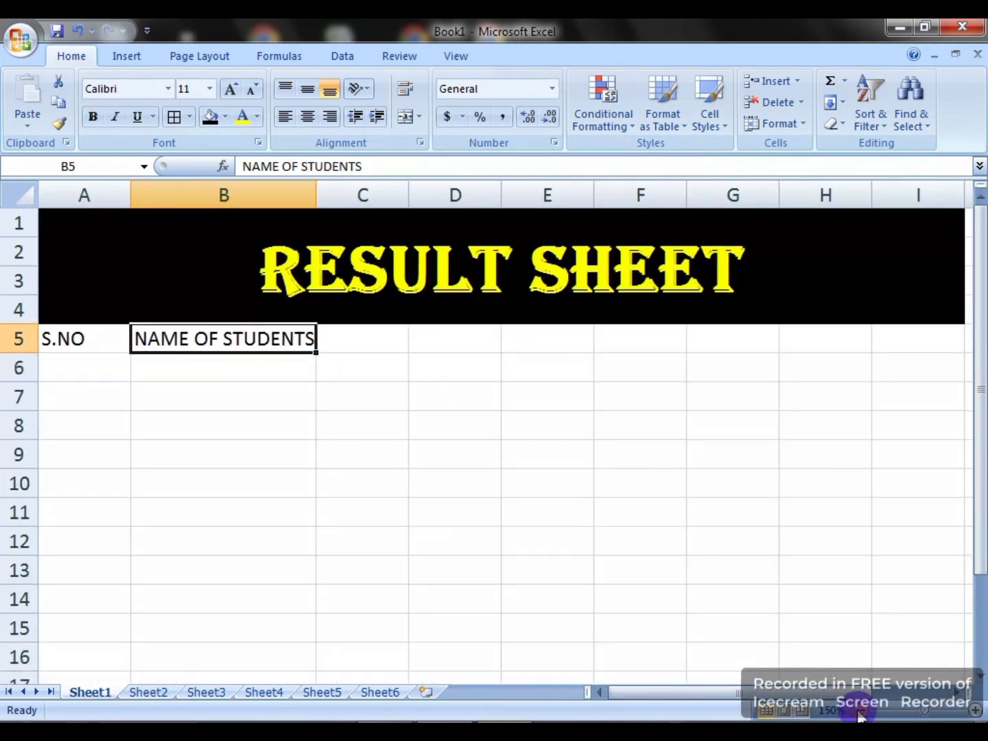
{"action": "left_click", "coordinate": [861, 712]}
{"action": "left_click", "coordinate": [860, 712]}
{"action": "left_click", "coordinate": [860, 712]}
{"action": "left_click", "coordinate": [860, 713]}
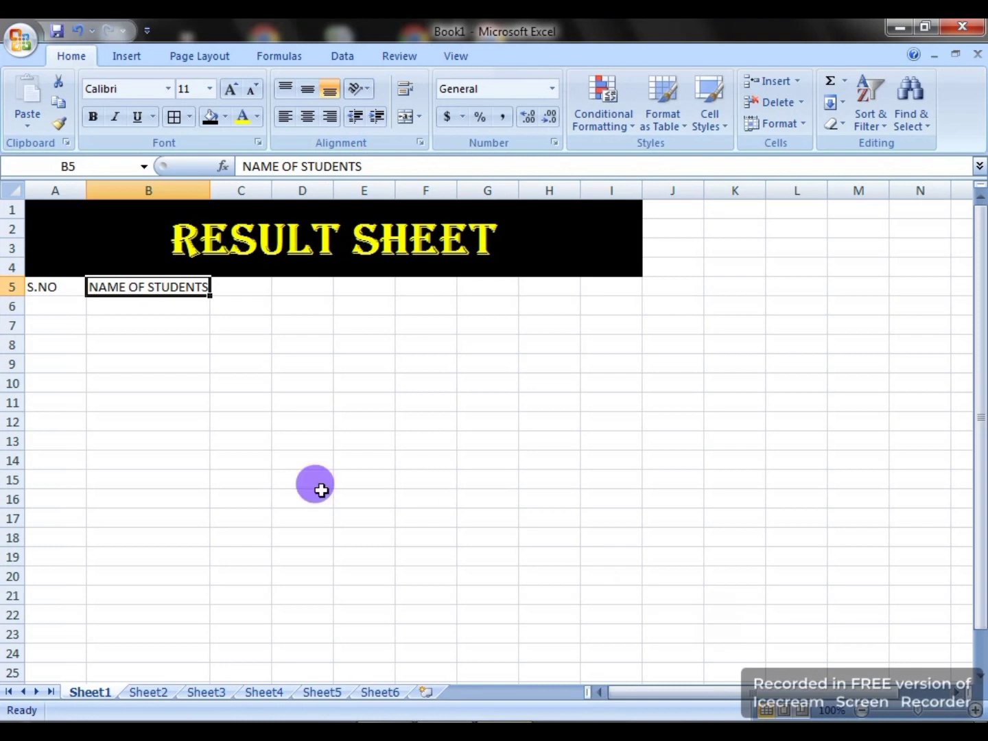
Enter headings ENG, CHE, PHY, URD, SINDI and OBTAIN MARKS across C5:H5.
{"action": "left_click", "coordinate": [260, 288]}
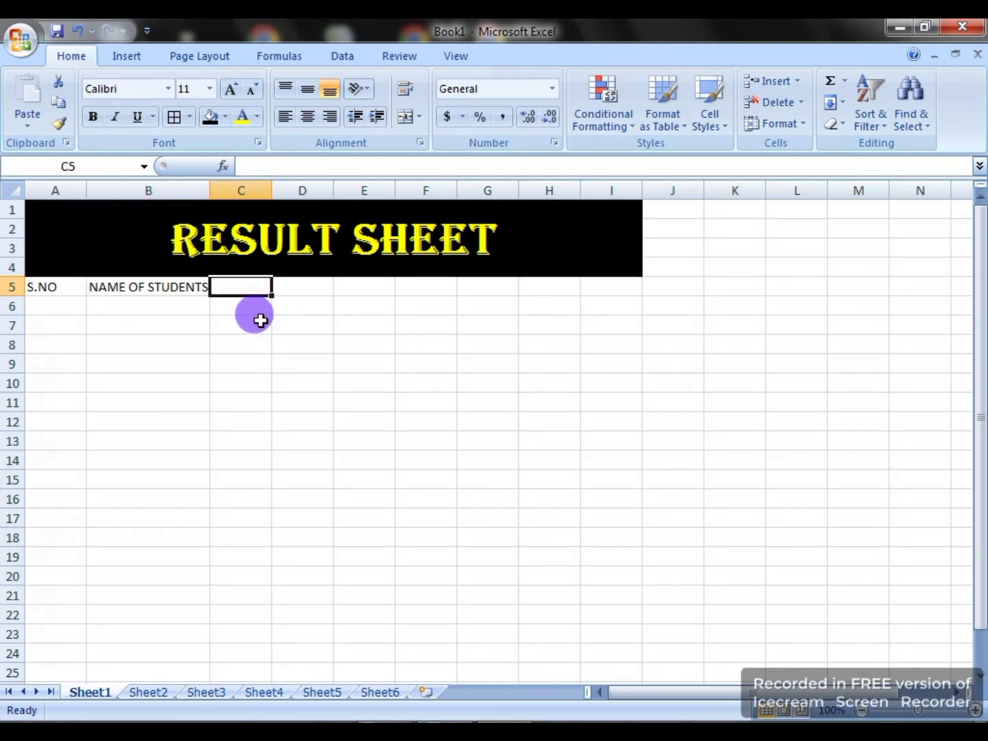
{"action": "type", "text": "ENG"}
{"action": "key", "text": "Tab"}
{"action": "type", "text": "CHE"}
{"action": "key", "text": "Tab"}
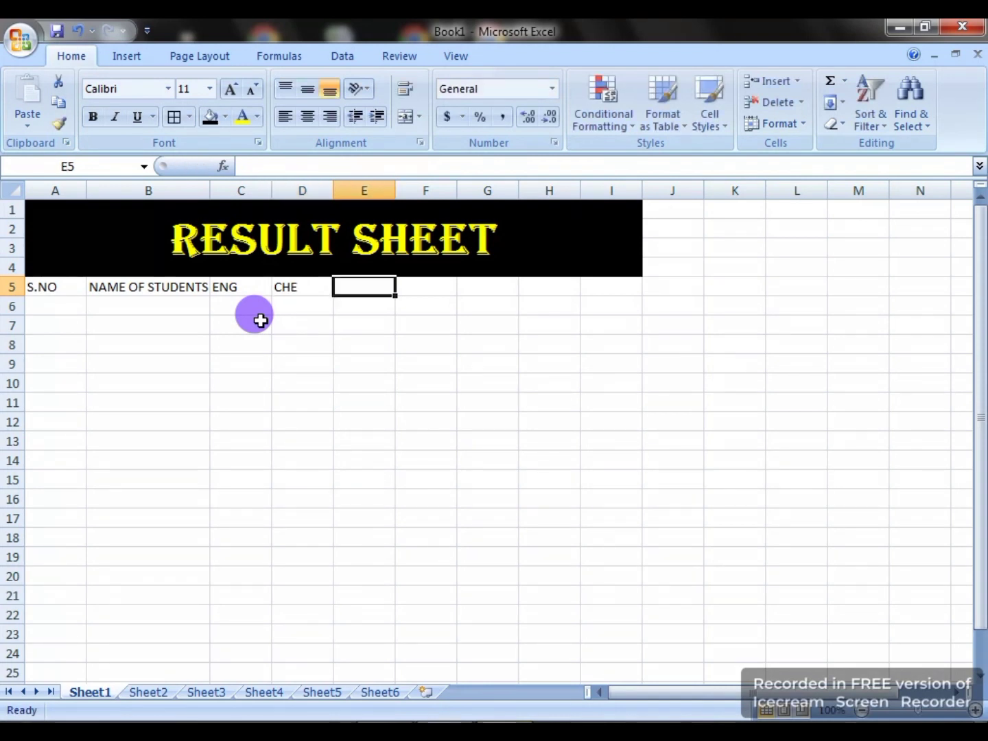
{"action": "type", "text": "PHY"}
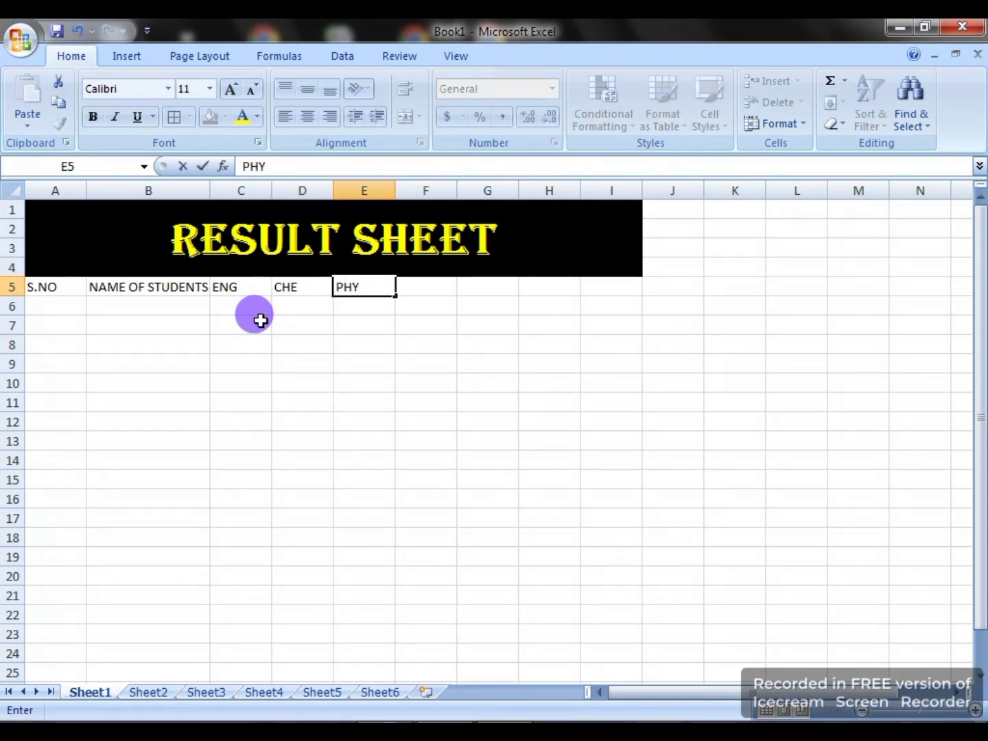
{"action": "key", "text": "Tab"}
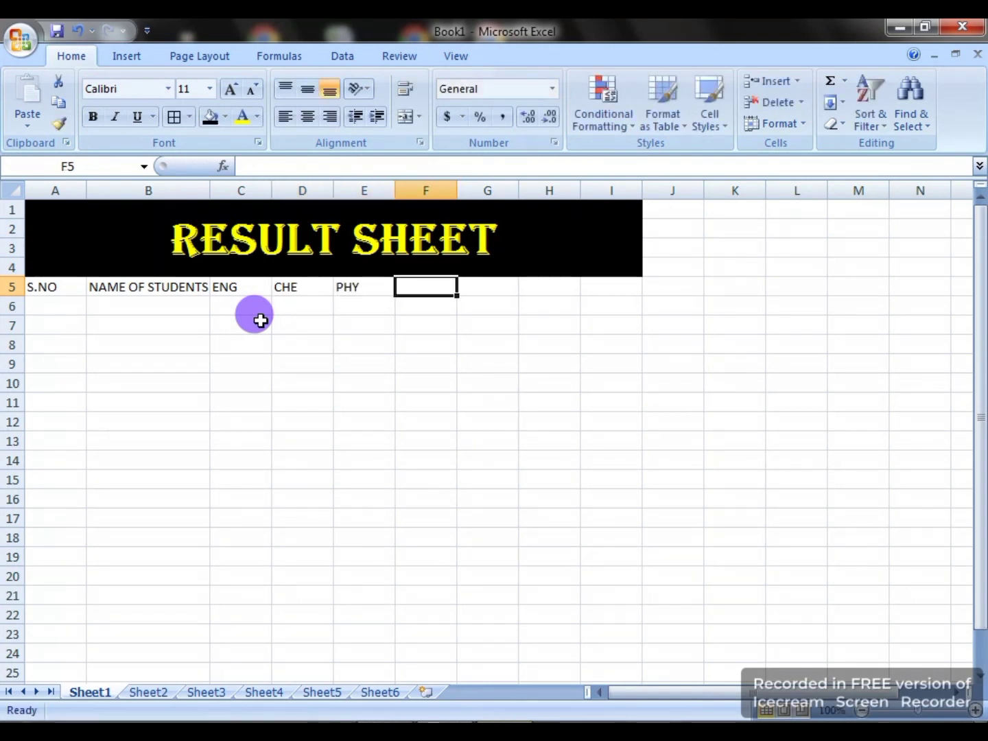
{"action": "type", "text": "U"}
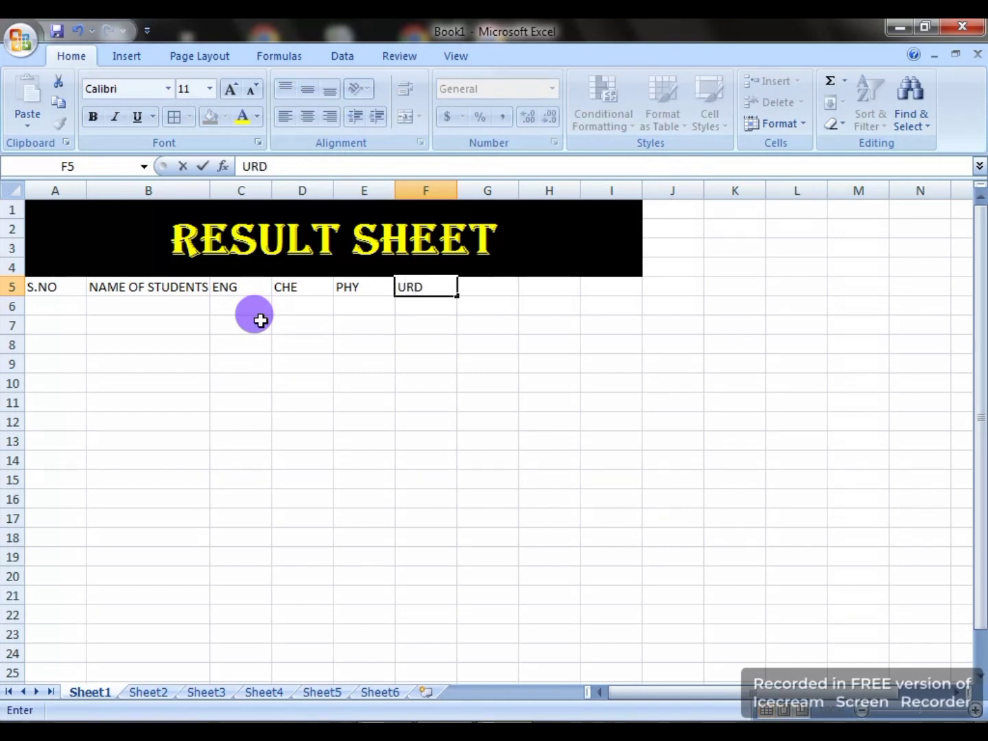
{"action": "type", "text": "RD"}
{"action": "key", "text": "Tab"}
{"action": "type", "text": "A"}
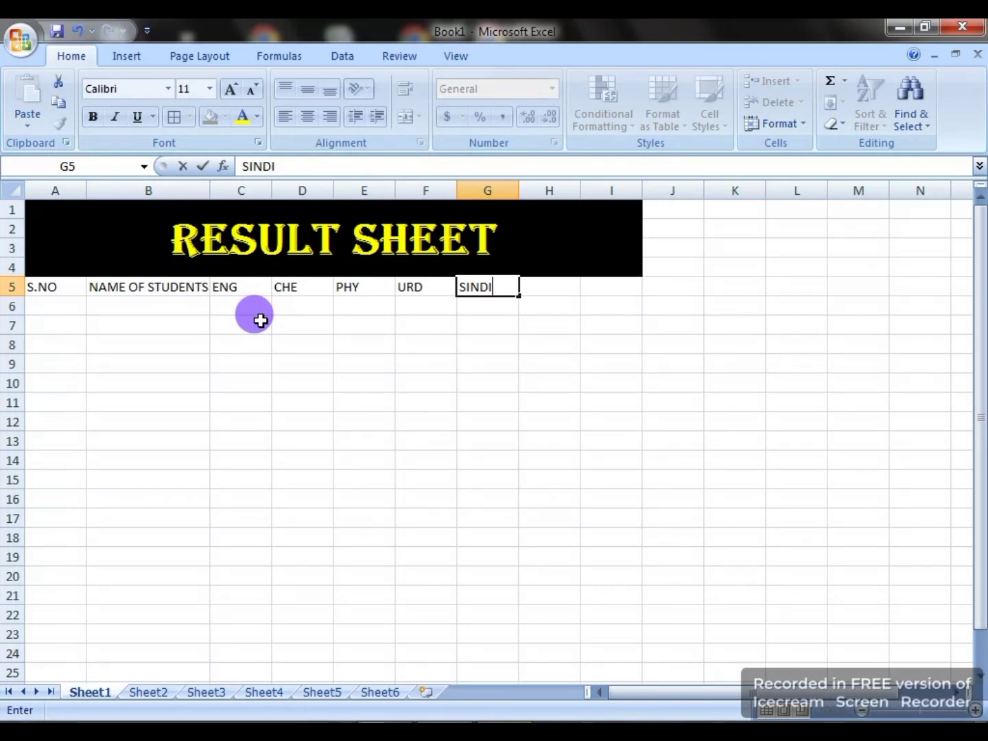
{"action": "key", "text": "Tab"}
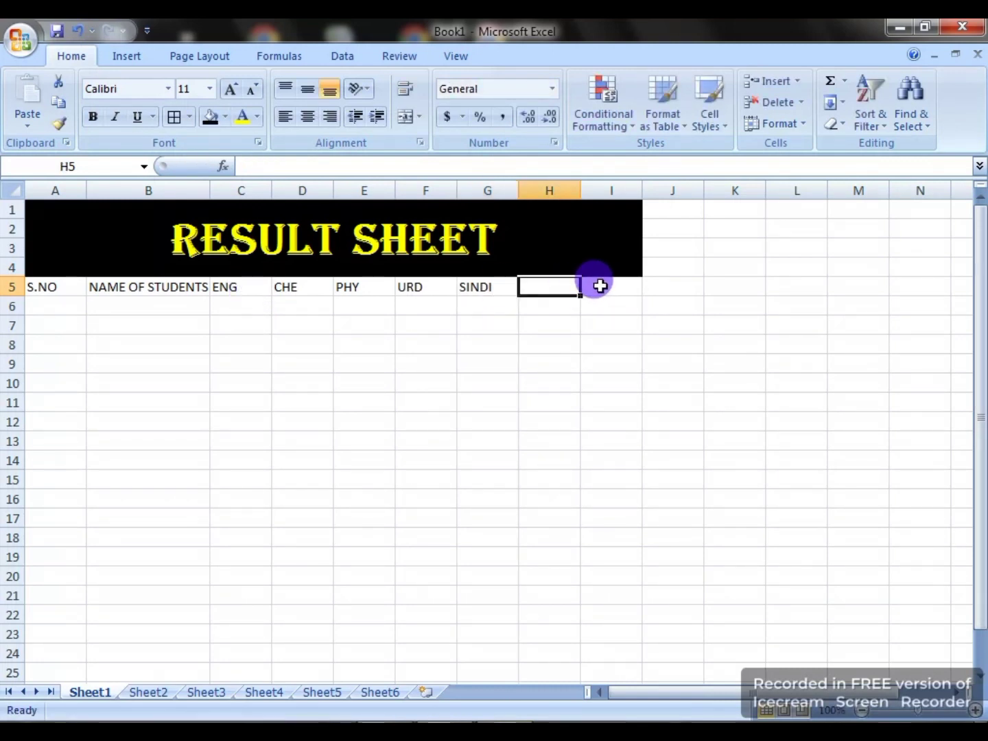
{"action": "type", "text": "OBTAIN M"}
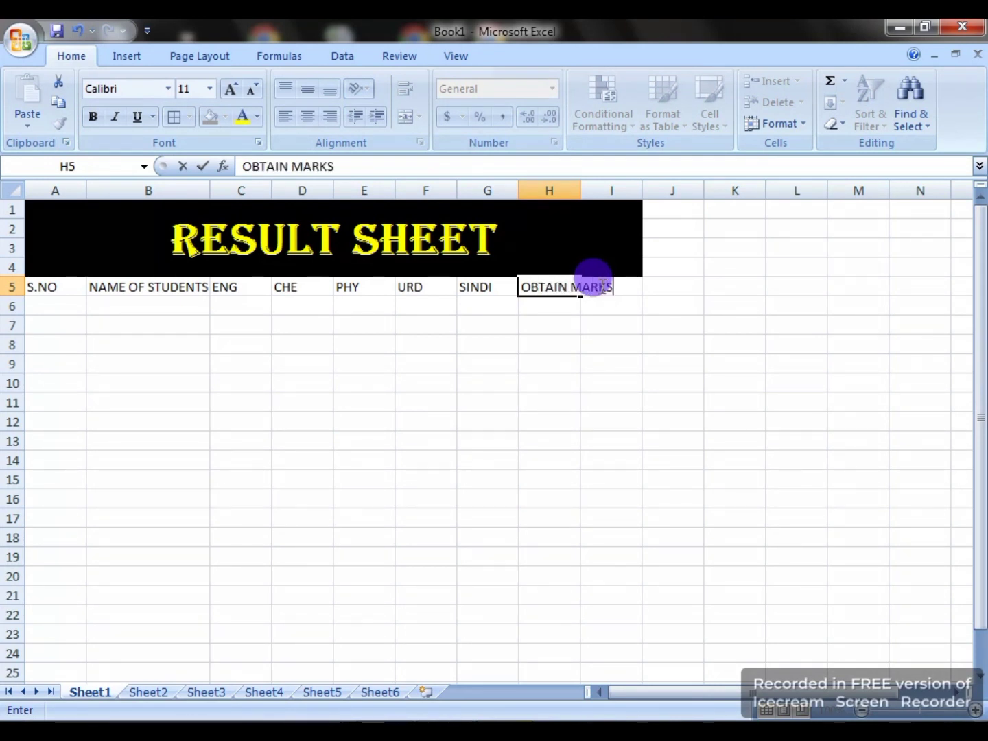
{"action": "type", "text": "ARKS"}
Adjust column H's width and wrap OBTAIN MARKS onto two lines.
{"action": "left_click", "coordinate": [569, 435]}
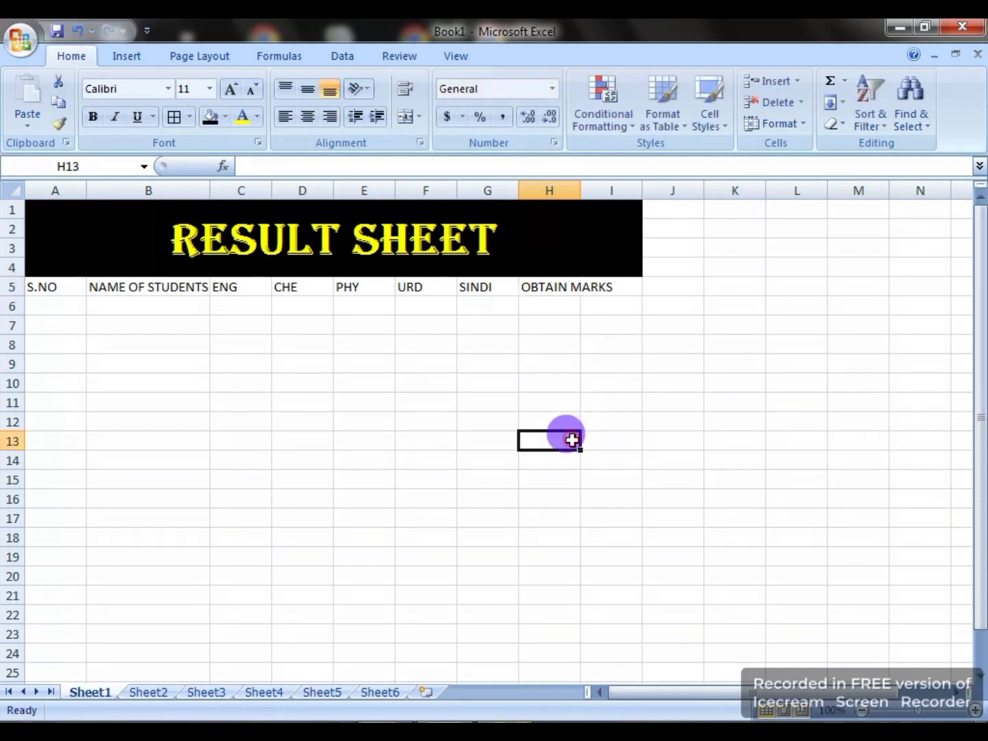
{"action": "left_click", "coordinate": [559, 292]}
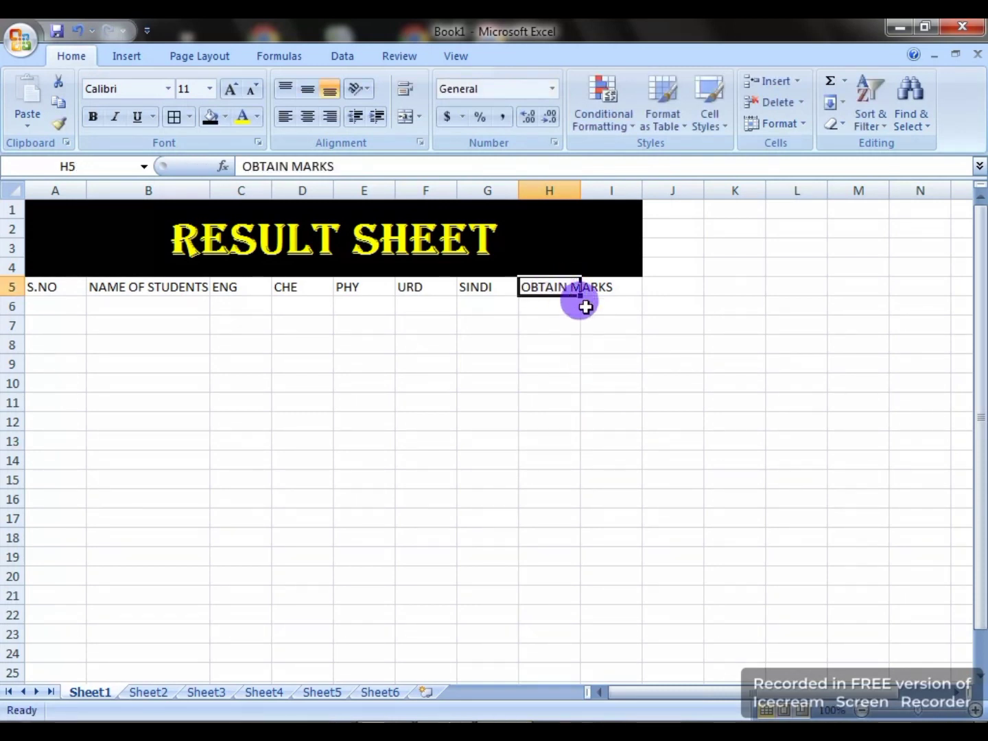
{"action": "scroll", "coordinate": [606, 311], "scroll_direction": "up", "scroll_amount": 4}
{"action": "left_click_drag", "start_coordinate": [748, 692], "coordinate": [769, 692]}
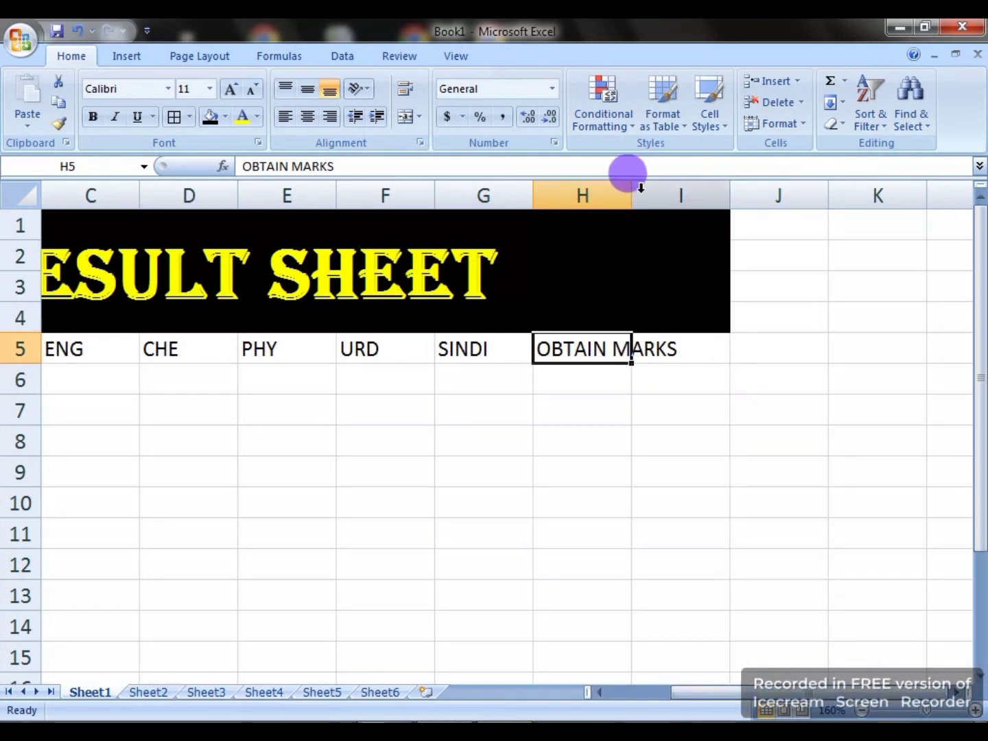
{"action": "mouse_move", "coordinate": [631, 188]}
{"action": "left_mouse_down"}
{"action": "mouse_move", "coordinate": [689, 228]}
{"action": "mouse_move", "coordinate": [664, 192]}
{"action": "mouse_move", "coordinate": [639, 199]}
{"action": "left_mouse_up"}
{"action": "left_click", "coordinate": [618, 448]}
{"action": "left_click", "coordinate": [623, 348]}
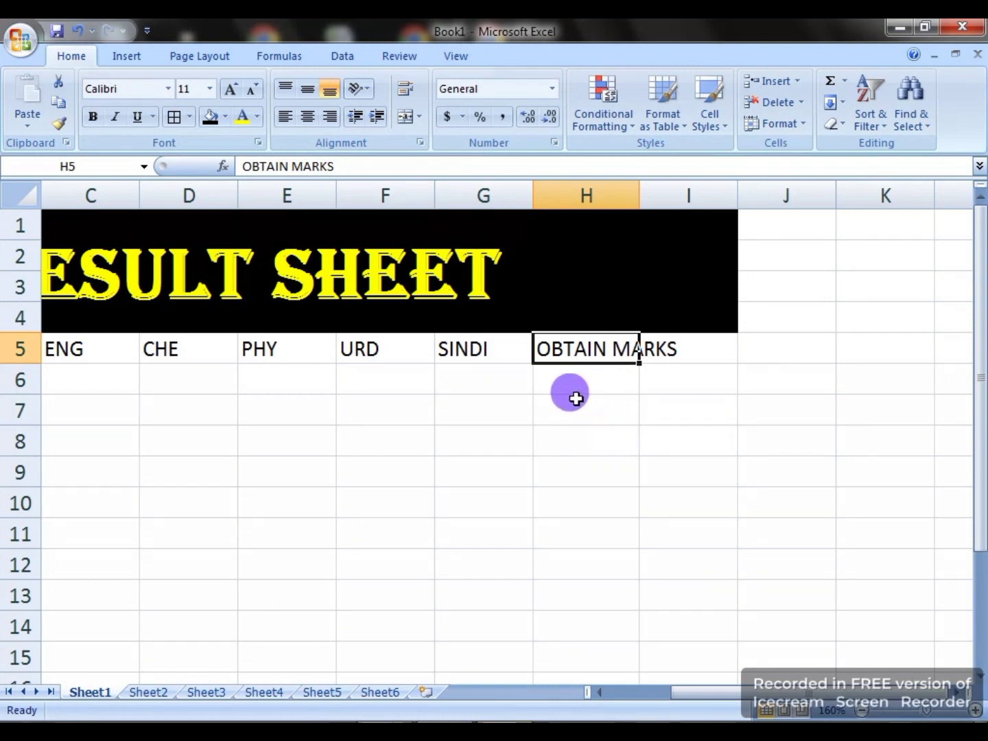
{"action": "left_click", "coordinate": [404, 93]}
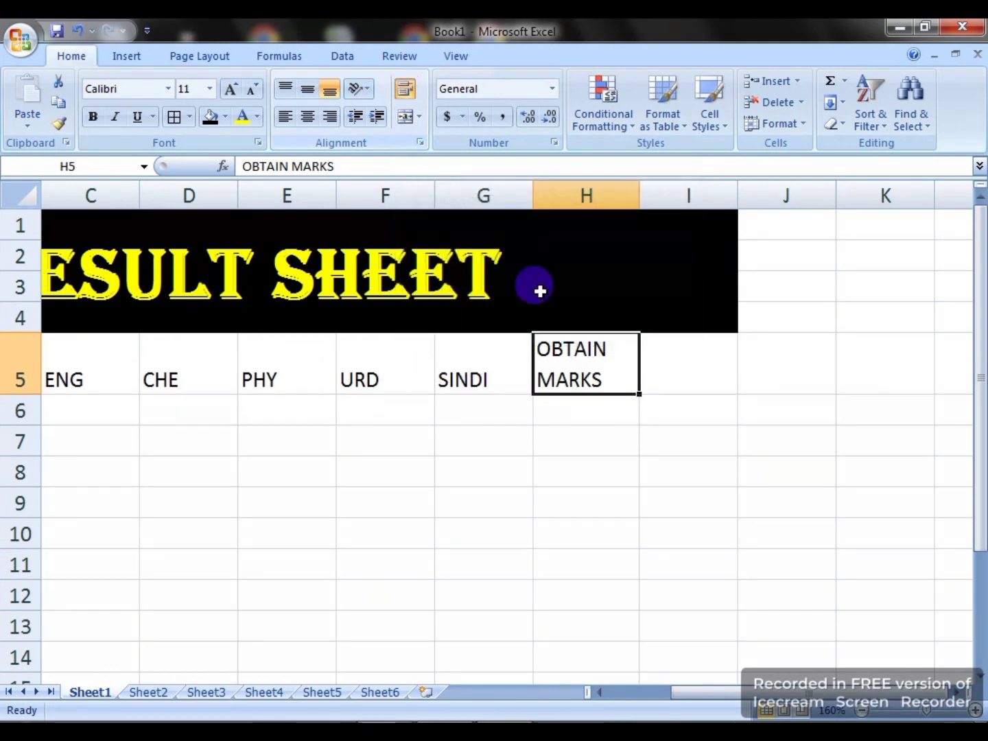
Enter TOTAL MARKS as a two-line heading in cell I5.
{"action": "left_click", "coordinate": [665, 375]}
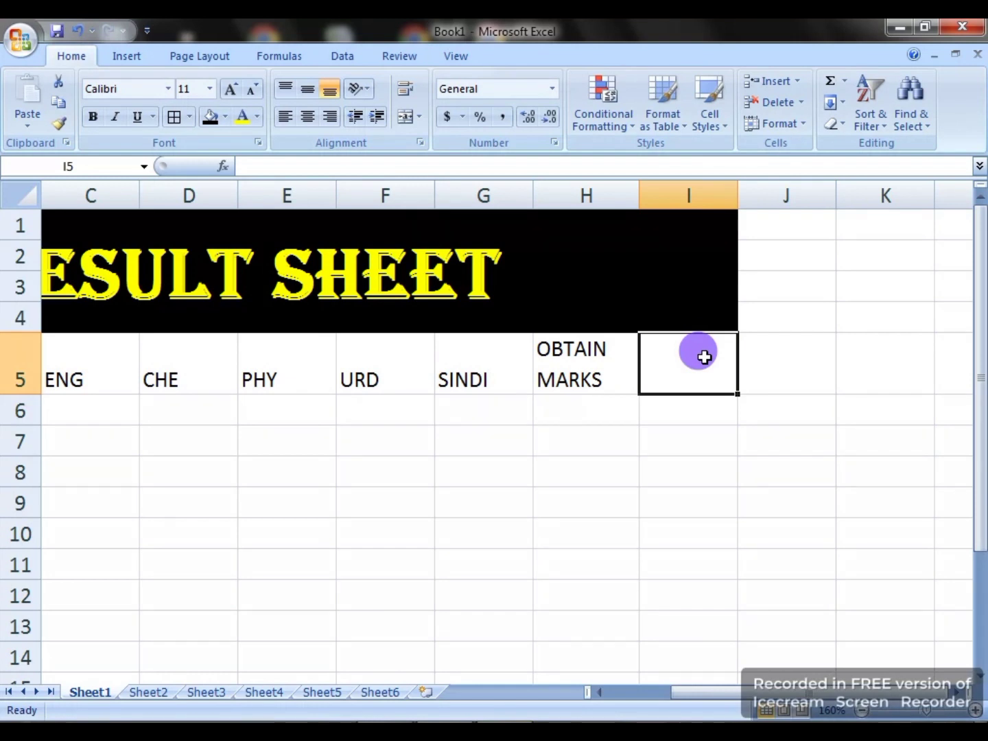
{"action": "type", "text": "TOT"}
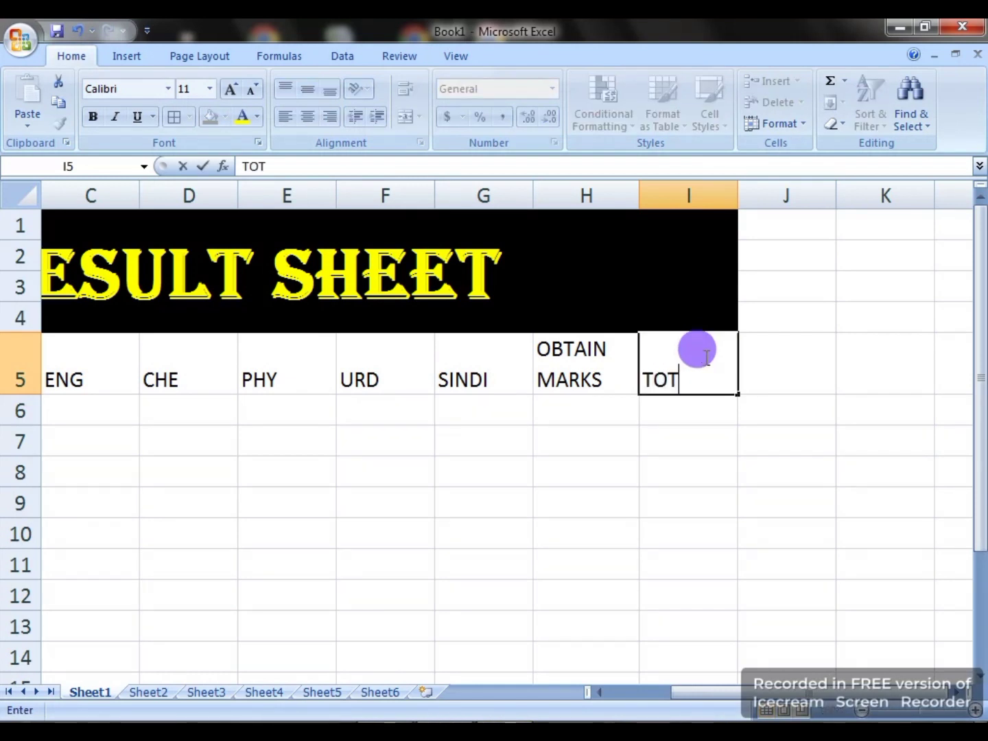
{"action": "type", "text": "AL"}
{"action": "key", "text": "alt+Return"}
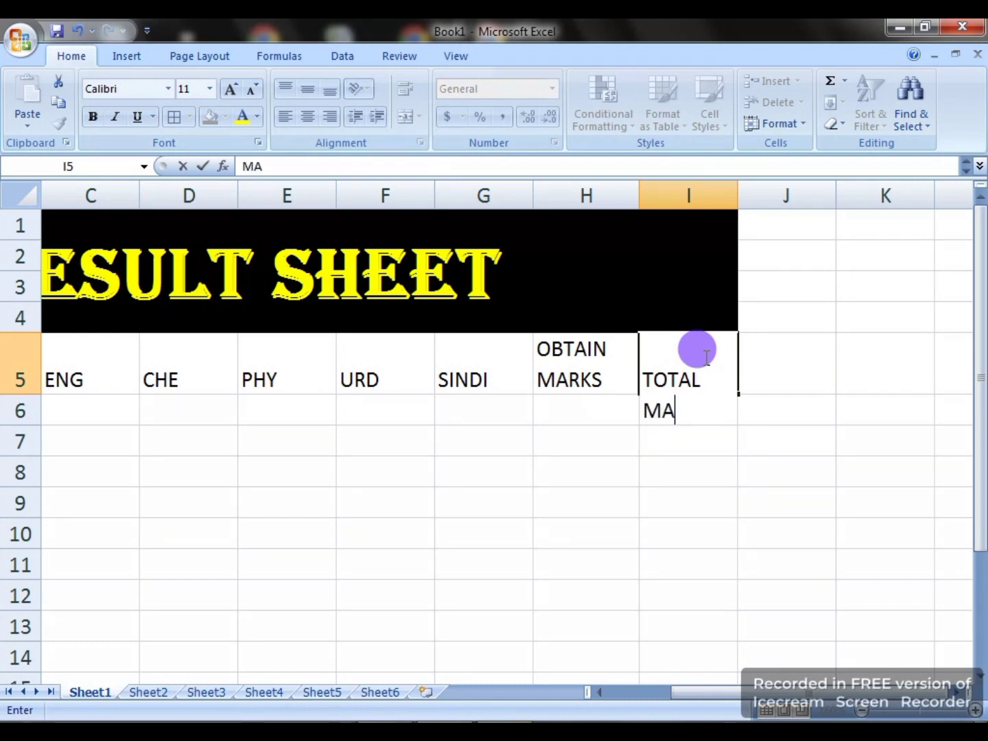
{"action": "key", "text": "Return"}
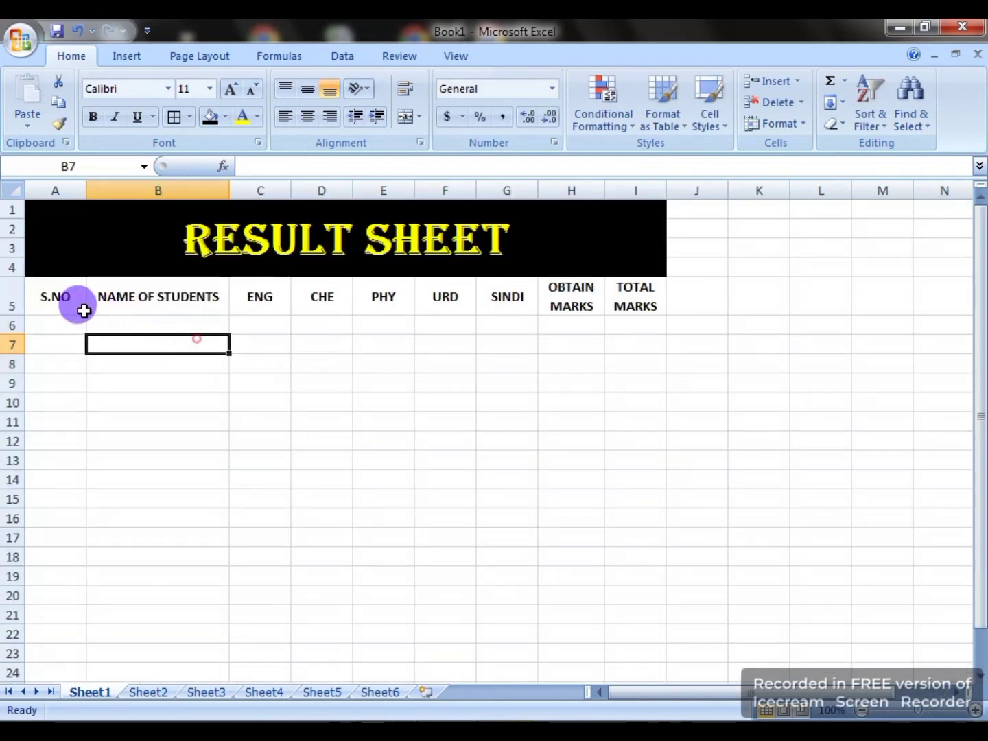
Enter serial numbers 1 and 2 in cells A6 and A7.
{"action": "left_click", "coordinate": [82, 325]}
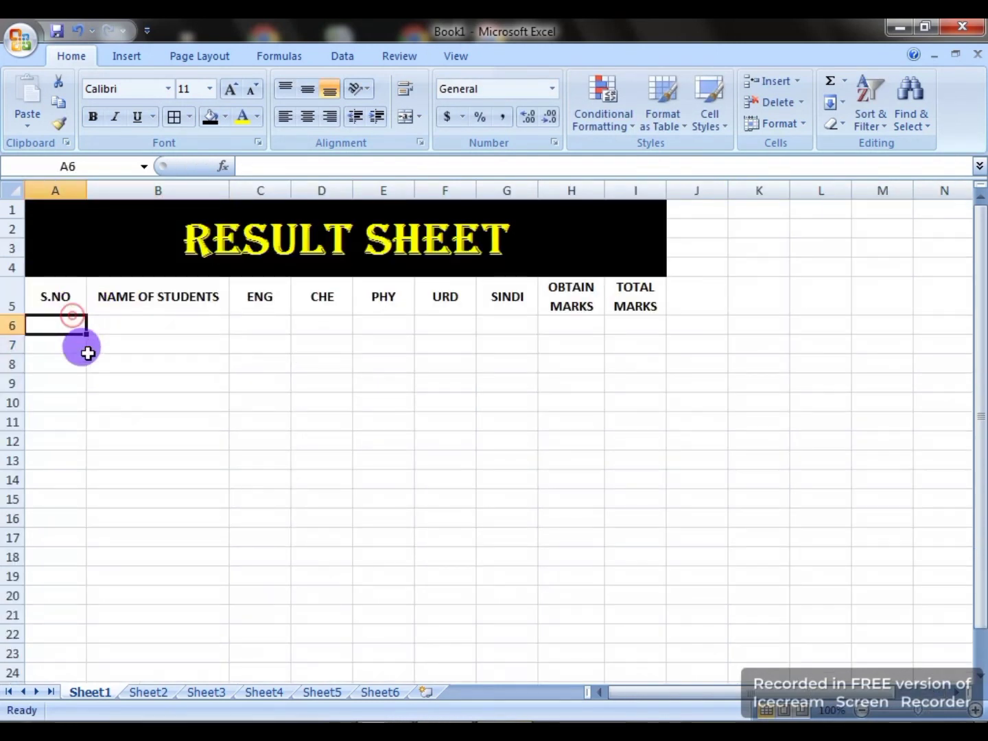
{"action": "type", "text": "1"}
{"action": "left_click", "coordinate": [93, 416]}
{"action": "left_click", "coordinate": [77, 341]}
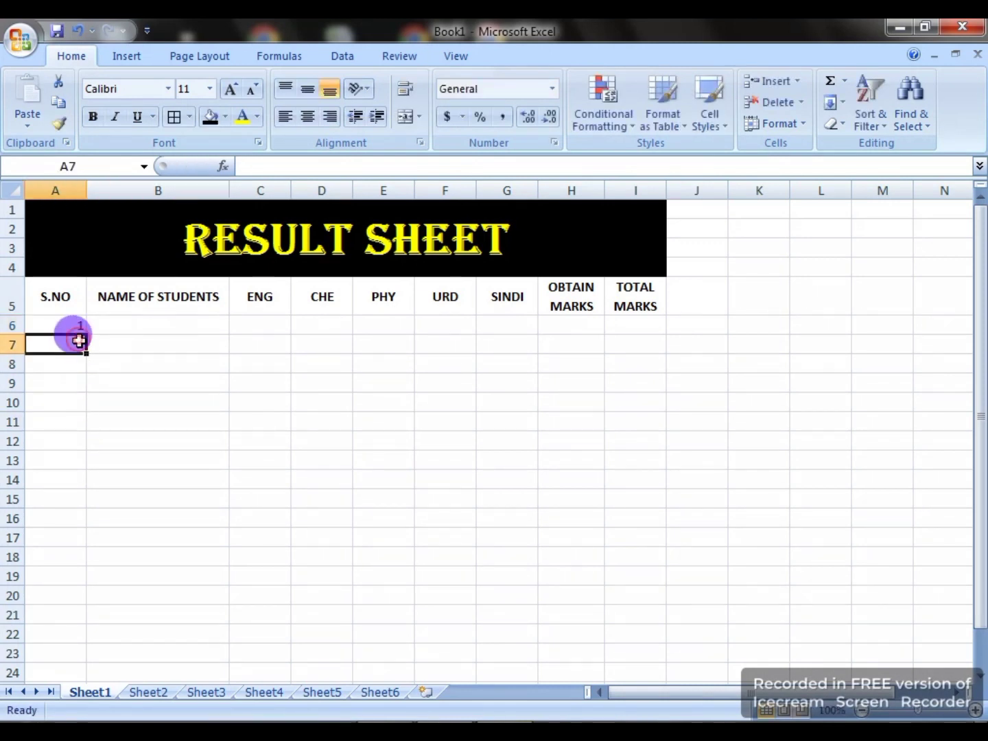
{"action": "type", "text": "2"}
{"action": "left_click", "coordinate": [81, 475]}
Extend the series from A6:A7 down to A22, numbering 1 through 17.
{"action": "scroll", "coordinate": [97, 392], "scroll_direction": "up", "scroll_amount": 5, "text": "ctrl"}
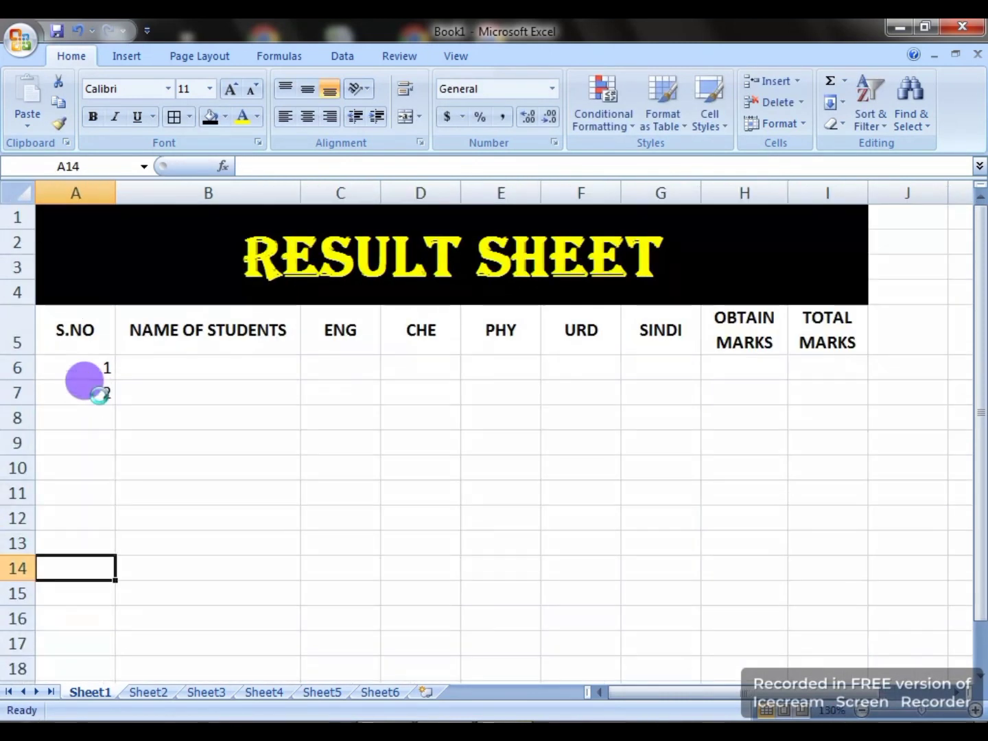
{"action": "scroll", "coordinate": [99, 396], "scroll_direction": "up", "scroll_amount": 2, "text": "ctrl"}
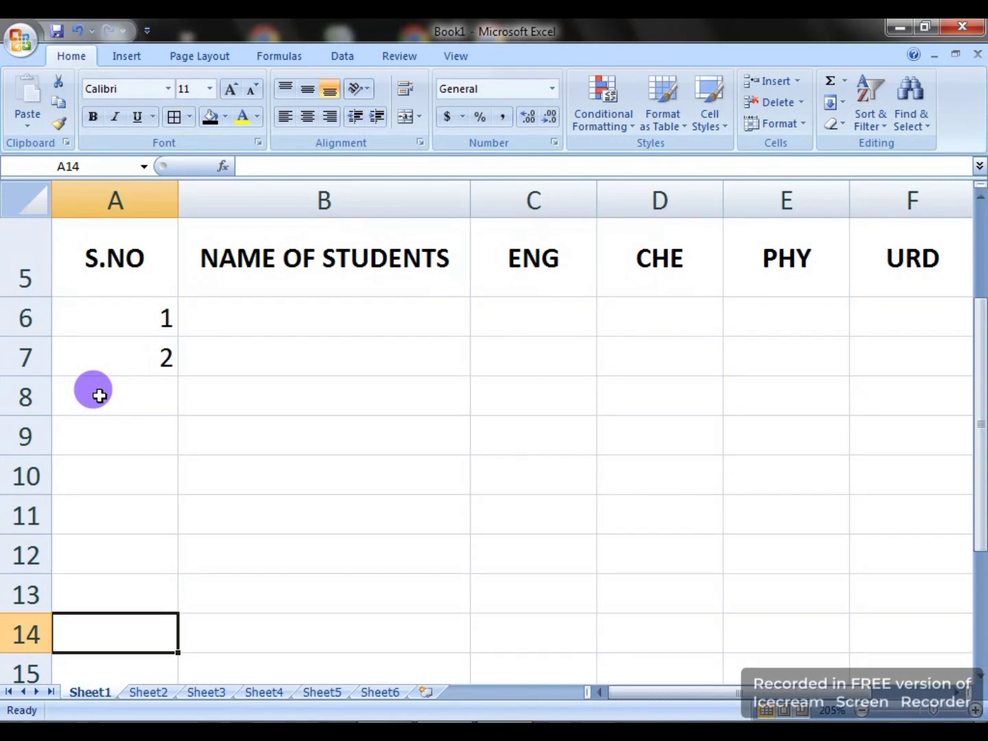
{"action": "scroll", "coordinate": [99, 396], "scroll_direction": "up", "scroll_amount": 1, "text": "ctrl"}
{"action": "scroll", "coordinate": [168, 454], "scroll_direction": "up", "scroll_amount": 2}
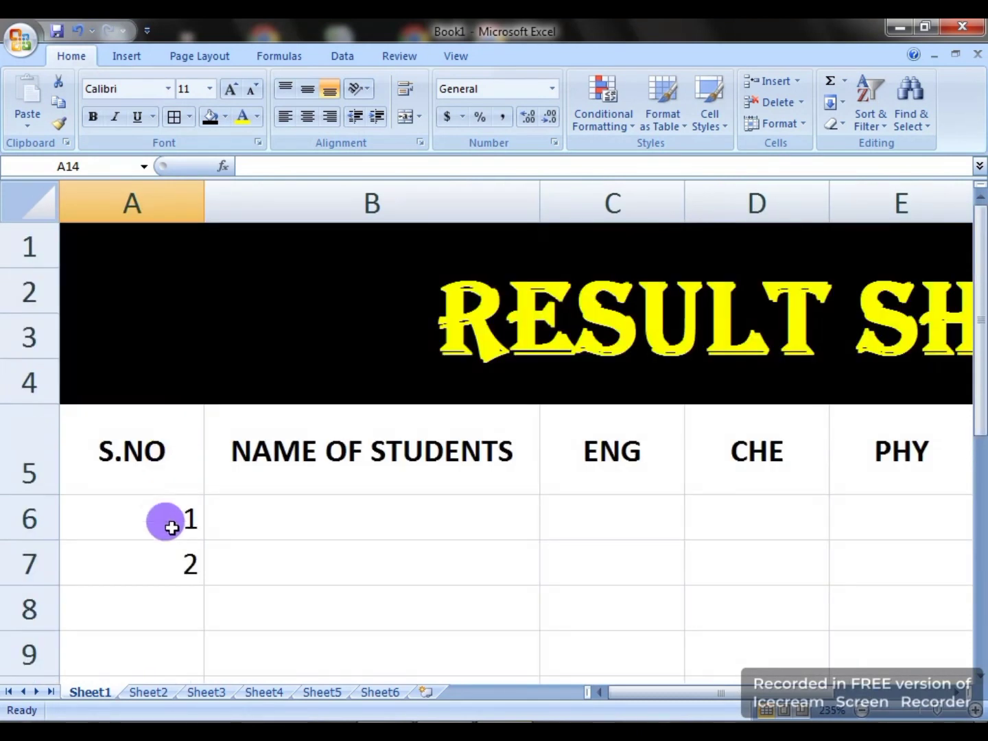
{"action": "scroll", "coordinate": [130, 528], "scroll_direction": "down", "scroll_amount": 1}
{"action": "left_click_drag", "start_coordinate": [79, 381], "coordinate": [67, 420]}
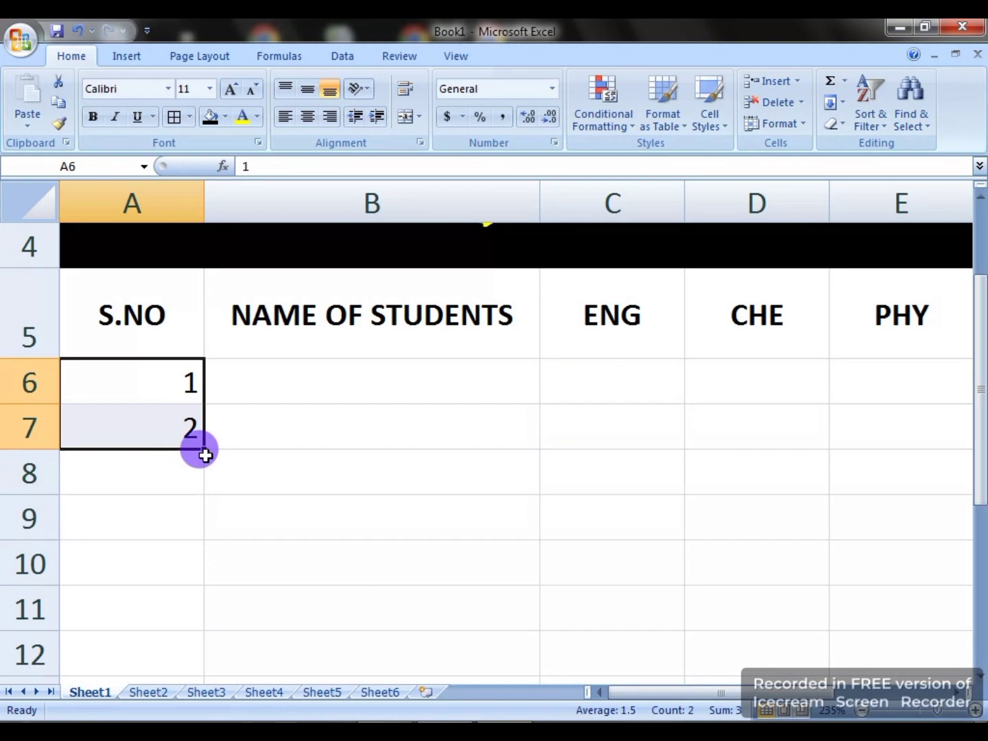
{"action": "left_click_drag", "start_coordinate": [207, 450], "coordinate": [196, 664]}
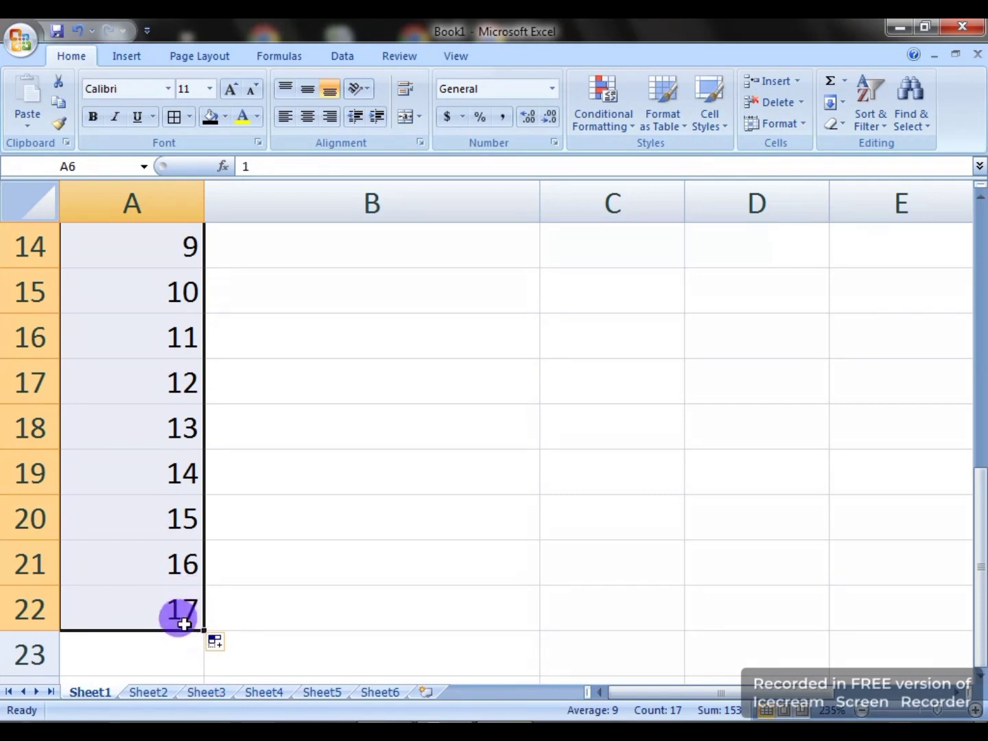
{"action": "scroll", "coordinate": [183, 610], "scroll_direction": "up", "scroll_amount": 5}
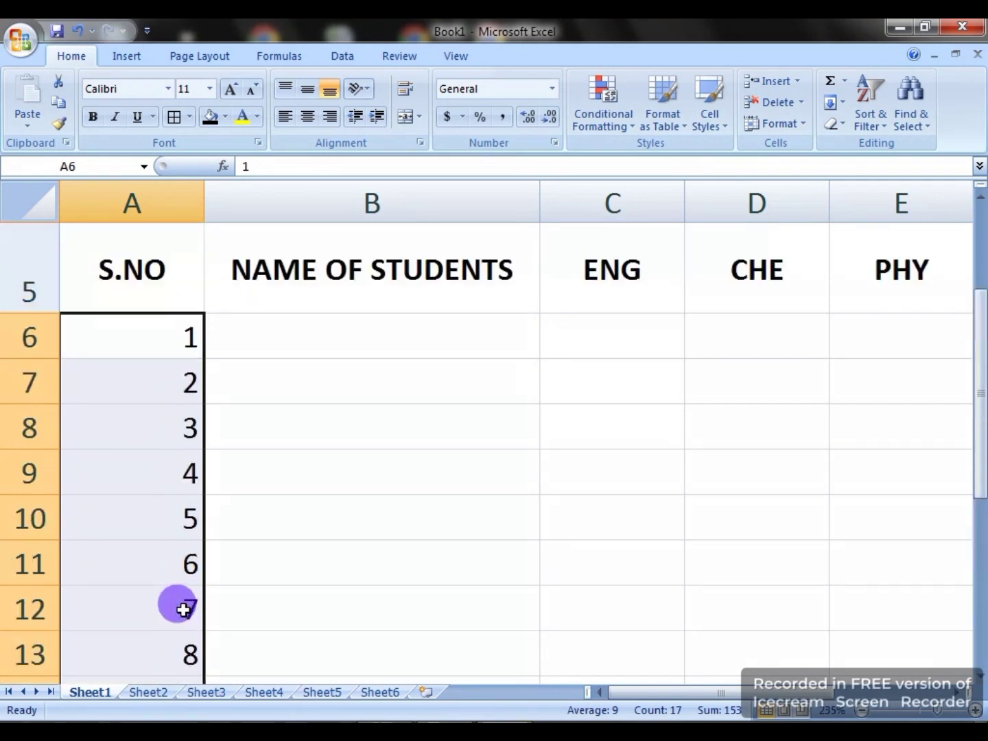
{"action": "scroll", "coordinate": [183, 610], "scroll_direction": "down", "scroll_amount": 2}
{"action": "scroll", "coordinate": [183, 610], "scroll_direction": "down", "scroll_amount": 7}
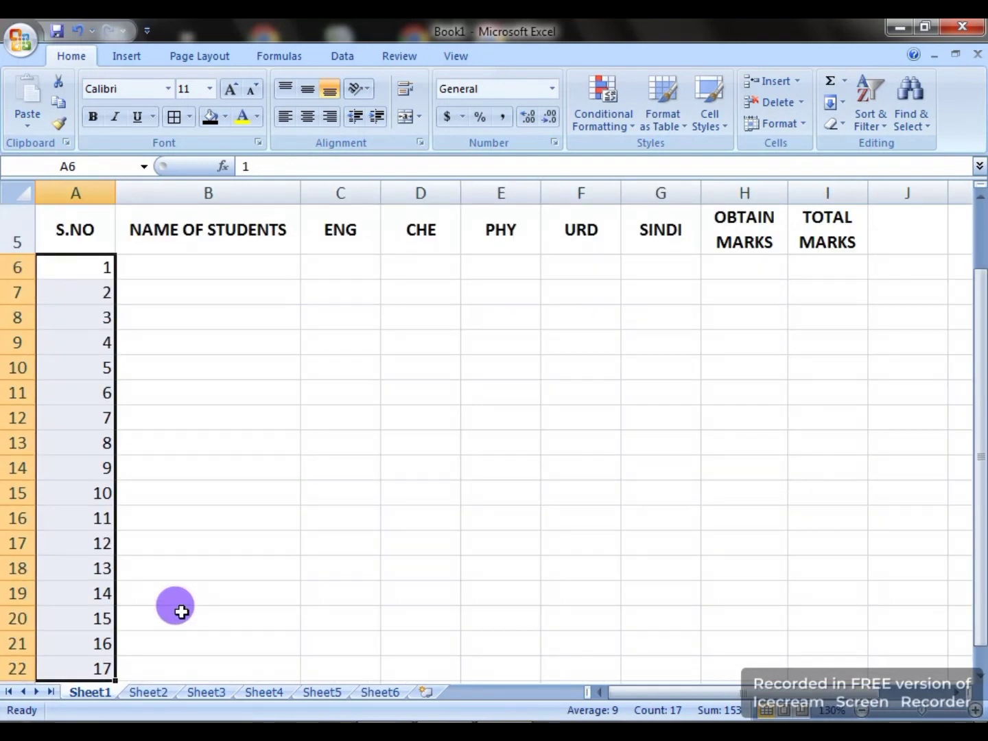
{"action": "scroll", "coordinate": [181, 612], "scroll_direction": "down", "scroll_amount": 1}
{"action": "scroll", "coordinate": [182, 612], "scroll_direction": "down", "scroll_amount": 1}
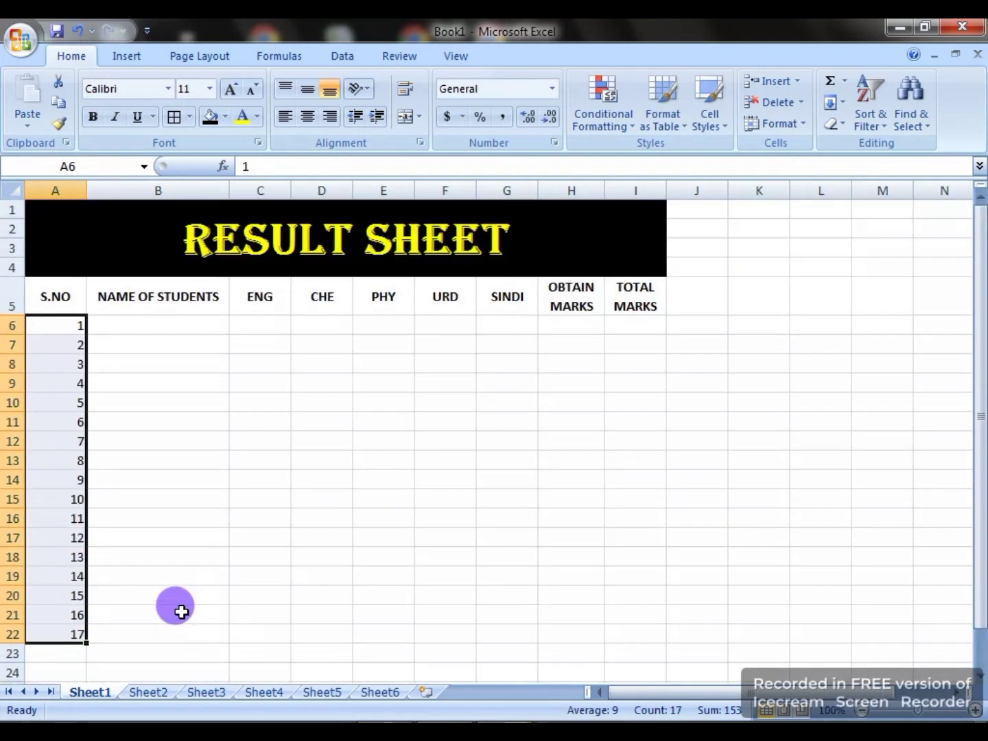
Enter the first student's full name in cell B6.
{"action": "left_click", "coordinate": [139, 325]}
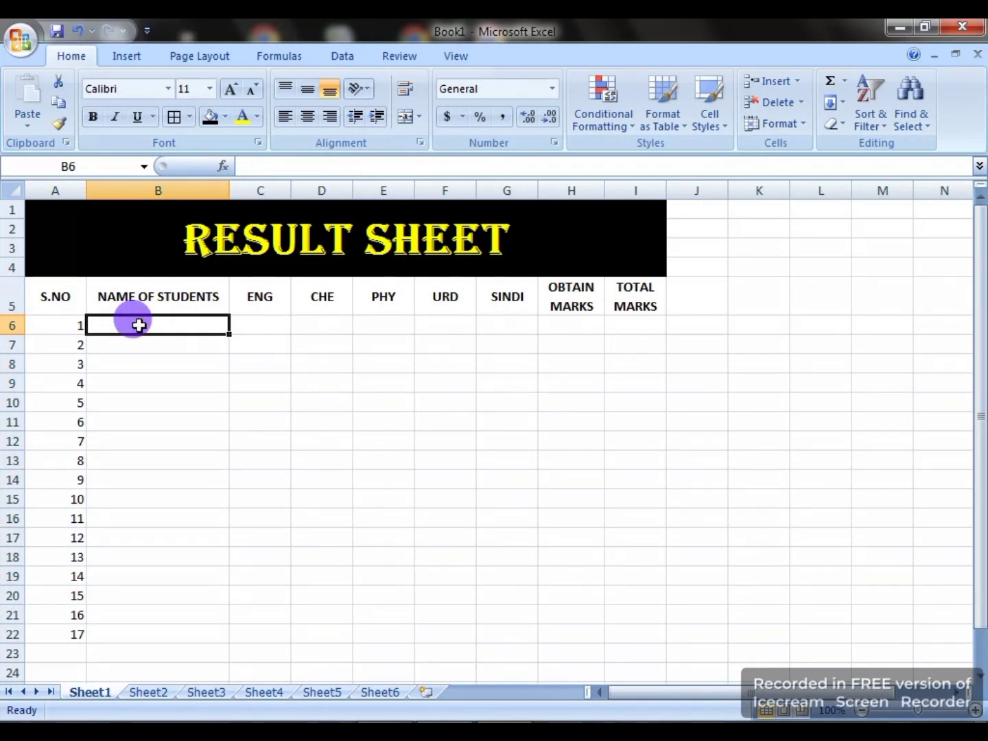
{"action": "type", "text": "ZAIN UL ABDIN"}
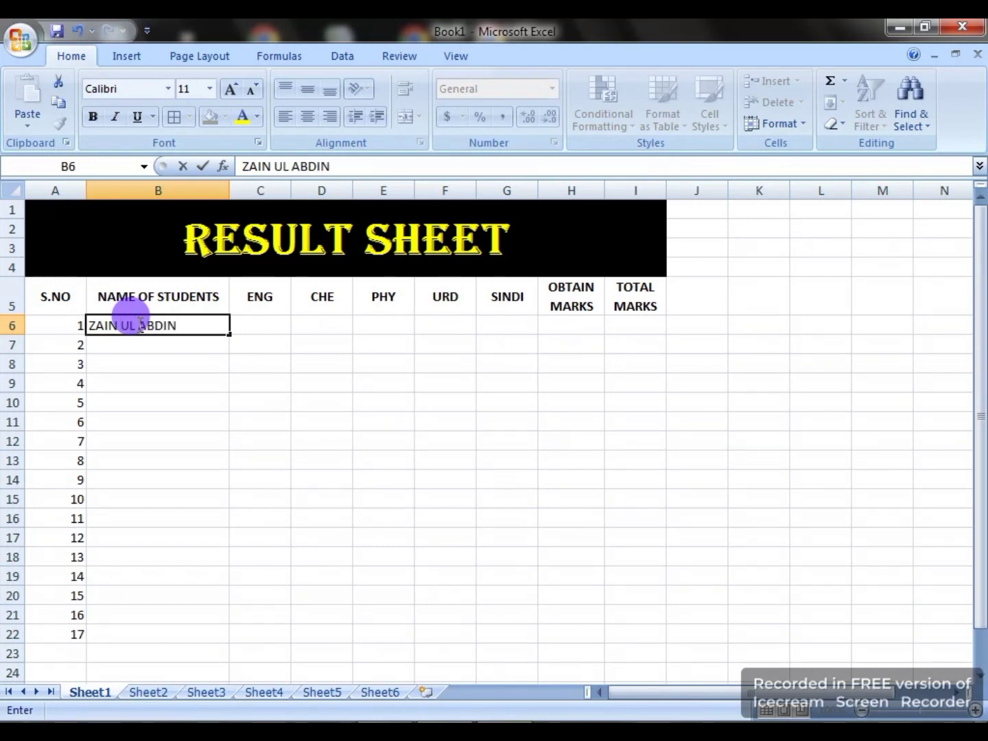
{"action": "key", "text": "Tab"}
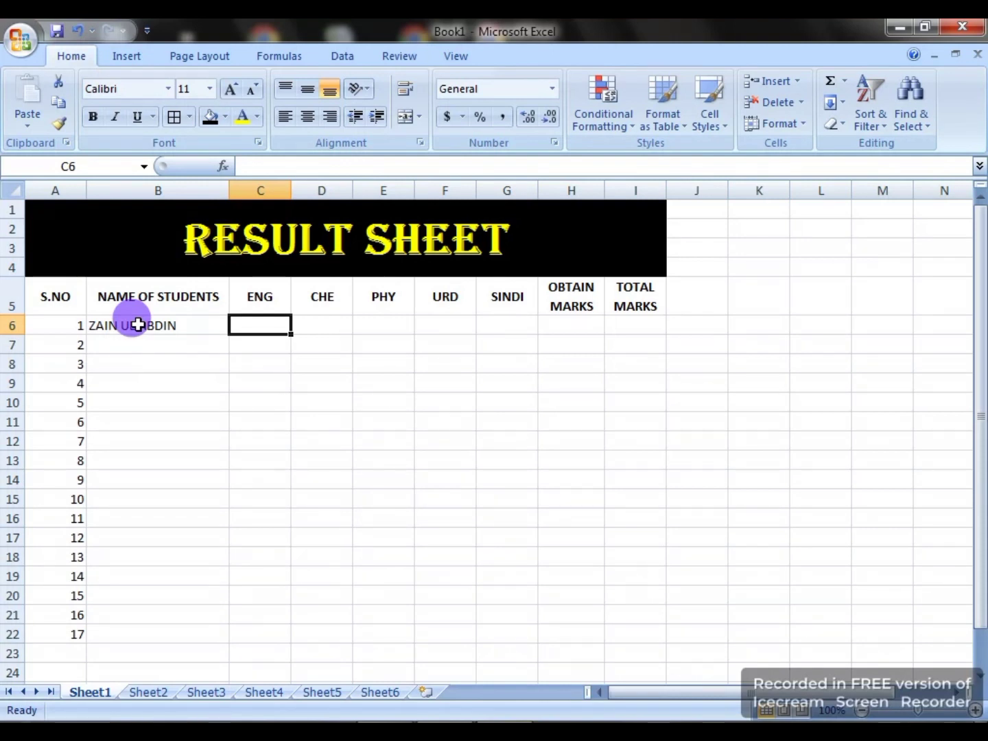
Select the subject headings ENG to SINDI, then choose cell I6 for total marks.
{"action": "left_click", "coordinate": [260, 295]}
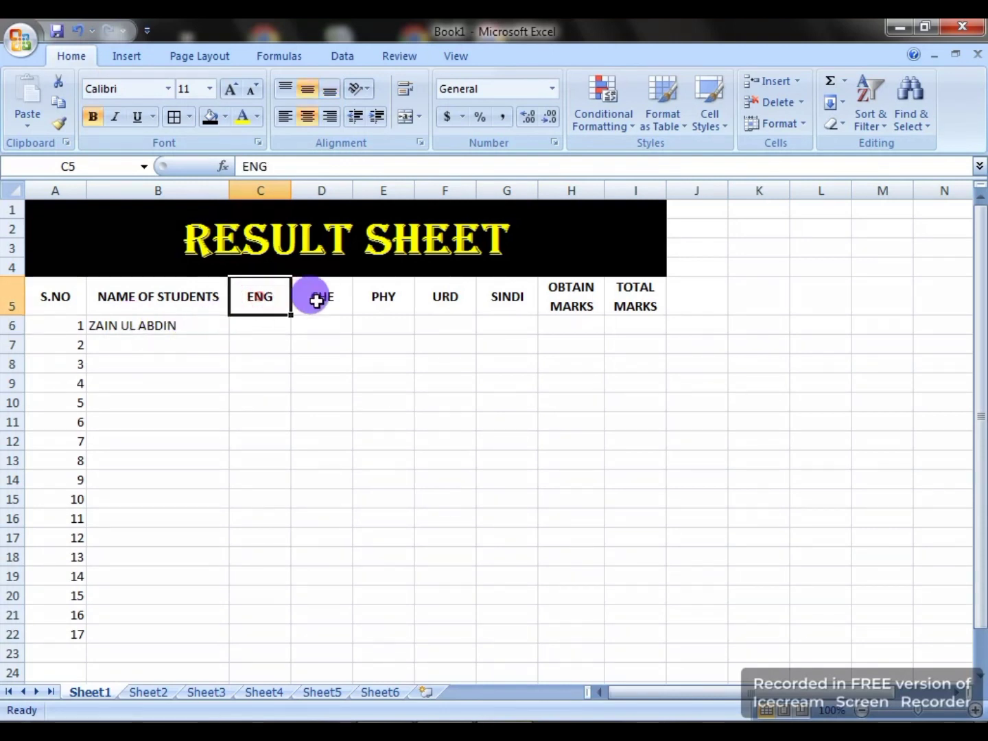
{"action": "left_click", "coordinate": [316, 295]}
{"action": "left_click", "coordinate": [376, 299]}
{"action": "left_click", "coordinate": [439, 295]}
{"action": "left_click", "coordinate": [505, 295]}
{"action": "left_click_drag", "start_coordinate": [285, 296], "coordinate": [488, 300]}
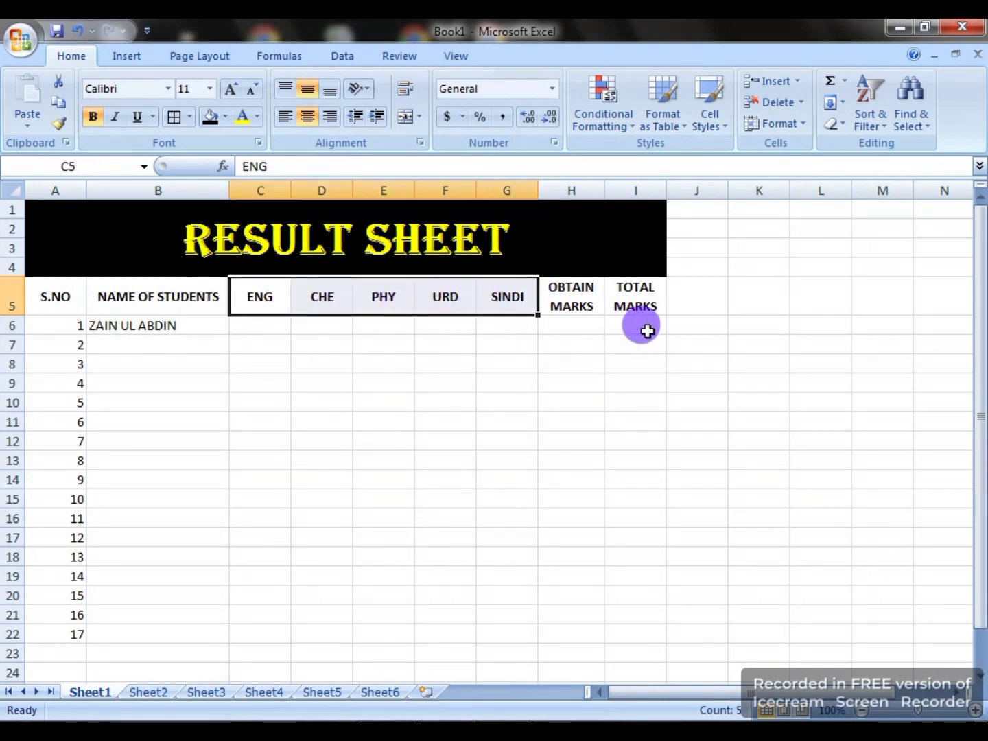
{"action": "left_click", "coordinate": [637, 321]}
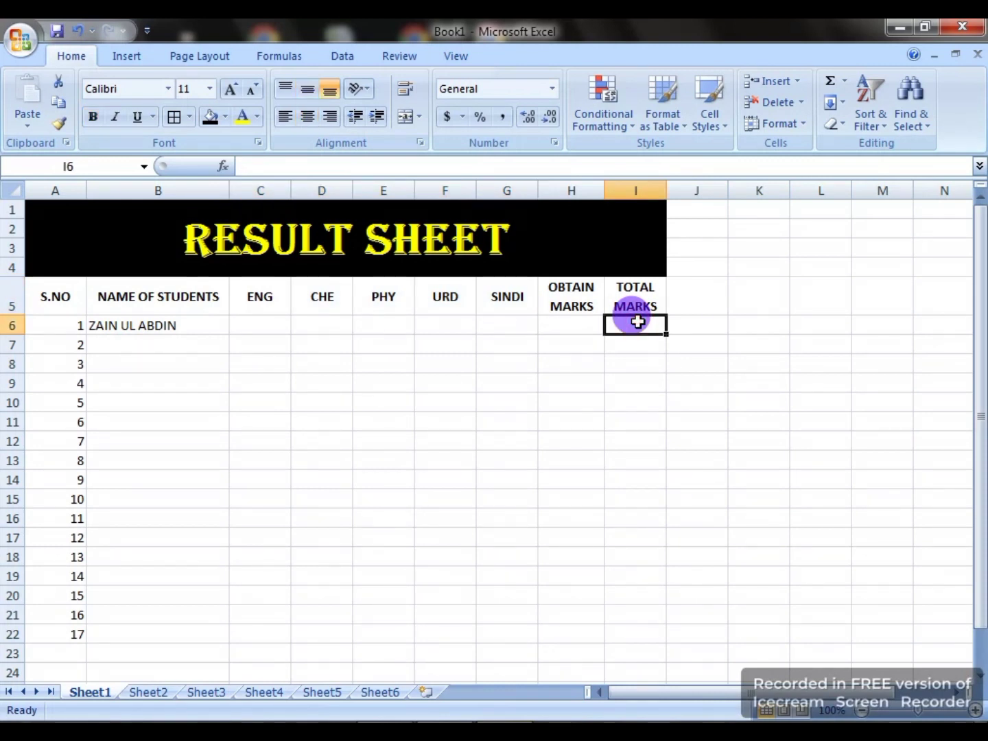
Enter total marks 500 and the first student's ENG 78, CHE 84 and PHY 57 marks.
{"action": "type", "text": "500"}
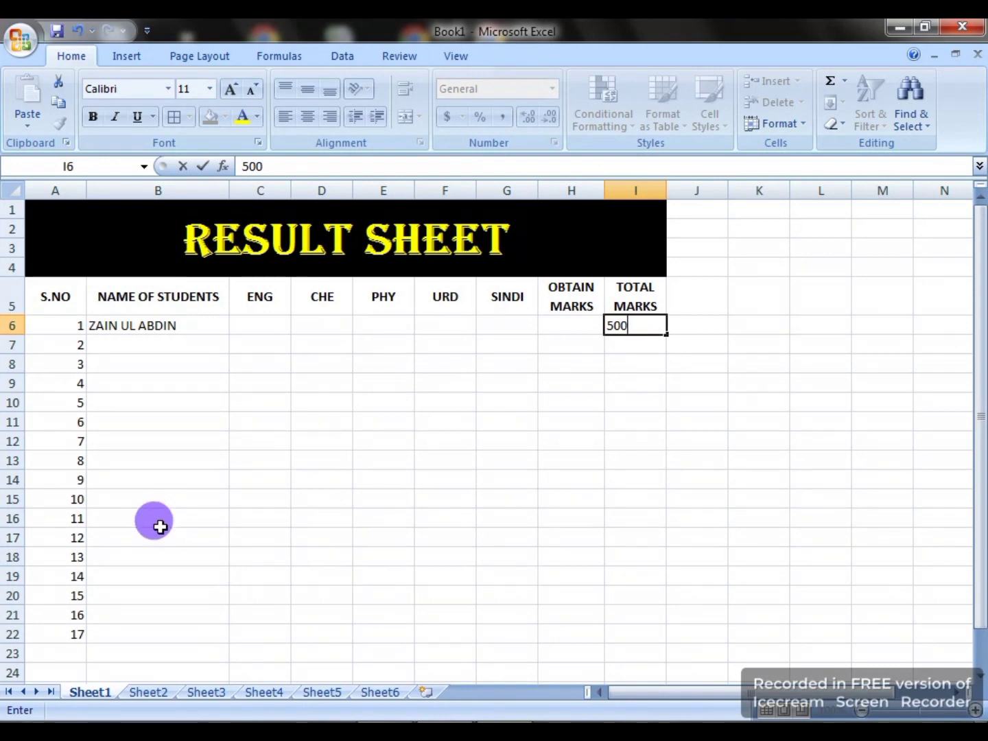
{"action": "left_click", "coordinate": [206, 498]}
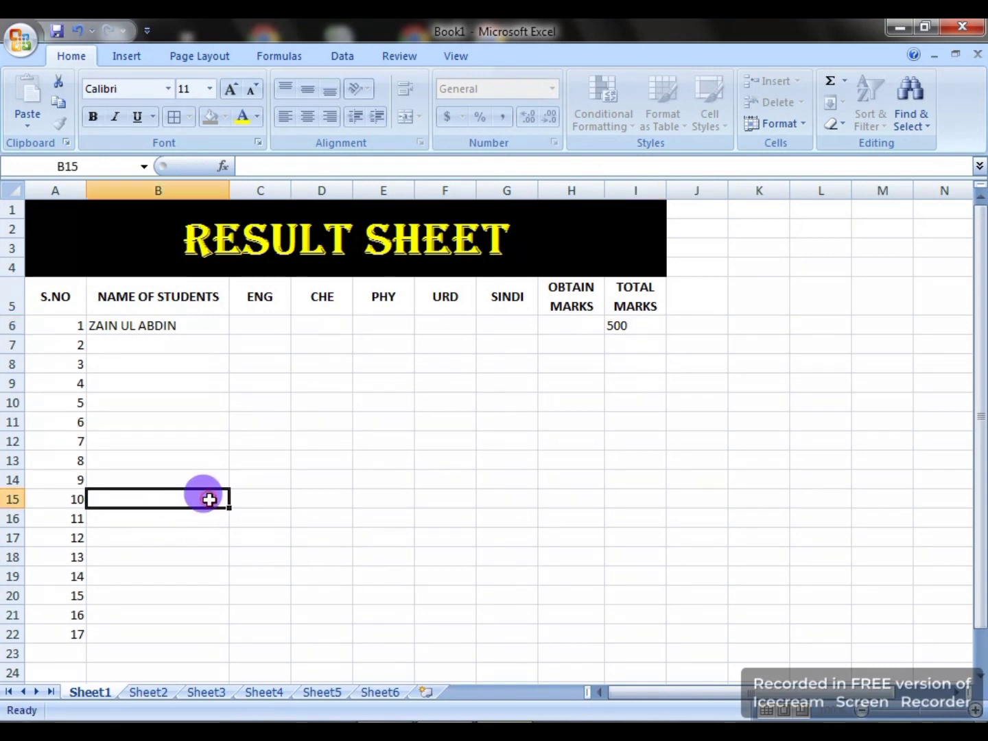
{"action": "left_click", "coordinate": [275, 322]}
{"action": "type", "text": "78"}
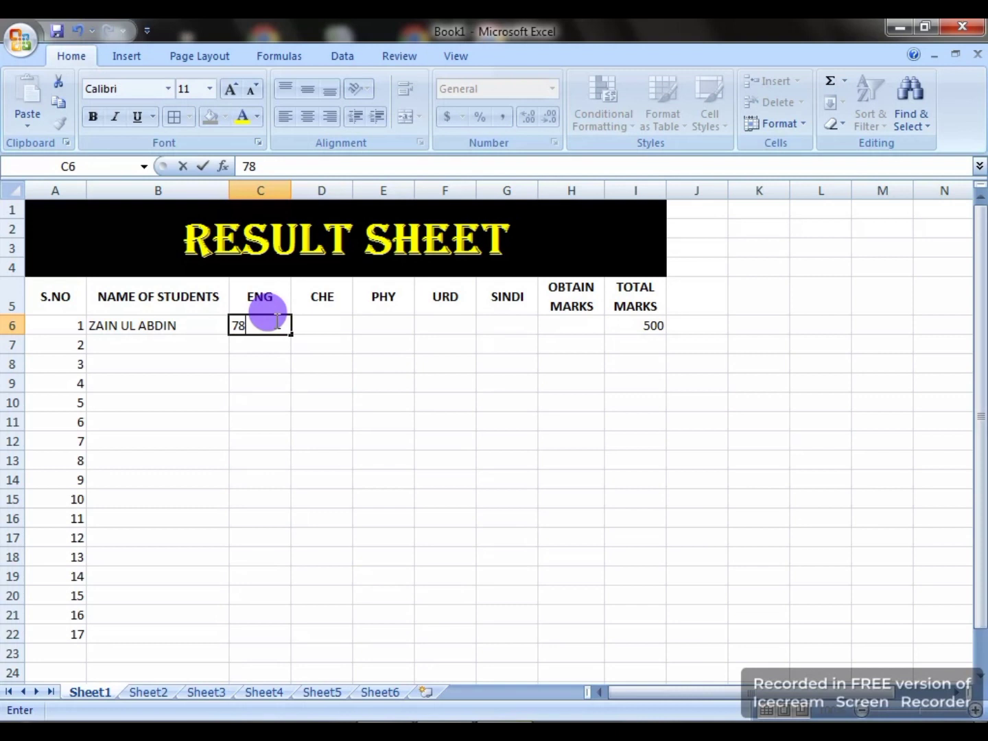
{"action": "key", "text": "Tab"}
{"action": "type", "text": "84"}
{"action": "key", "text": "Tab"}
{"action": "type", "text": "57"}
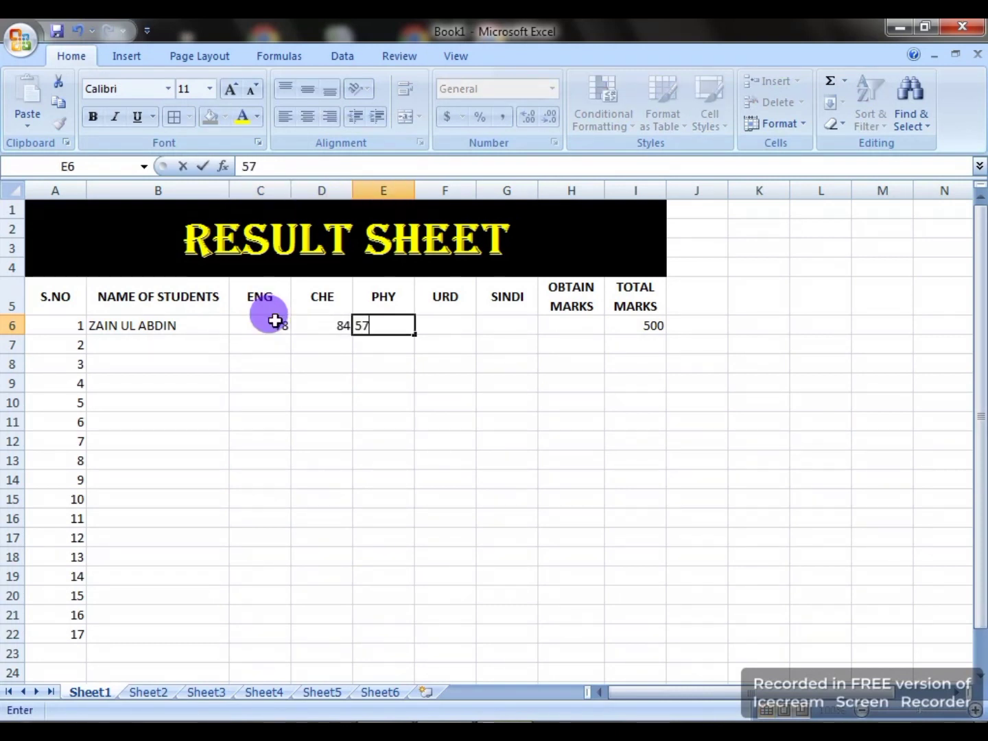
{"action": "key", "text": "Tab"}
Enter the first student's URD mark as 65, correcting a mistyped 5, and SINDI 53.
{"action": "type", "text": "5"}
{"action": "key", "text": "Tab"}
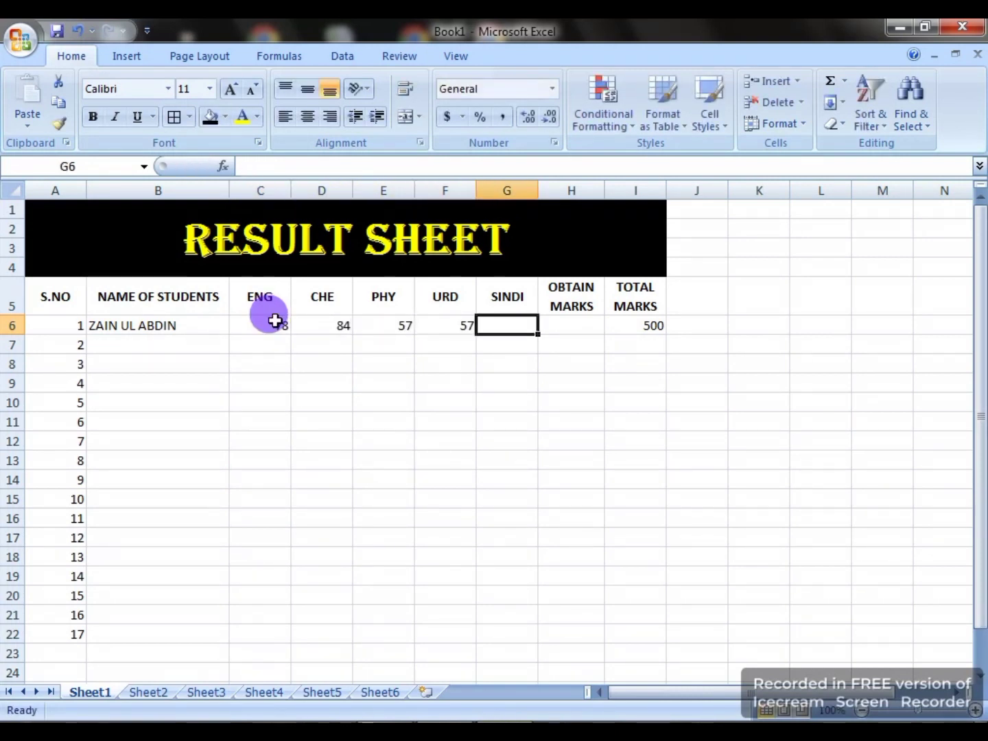
{"action": "key", "text": "shift+Tab"}
{"action": "type", "text": "65"}
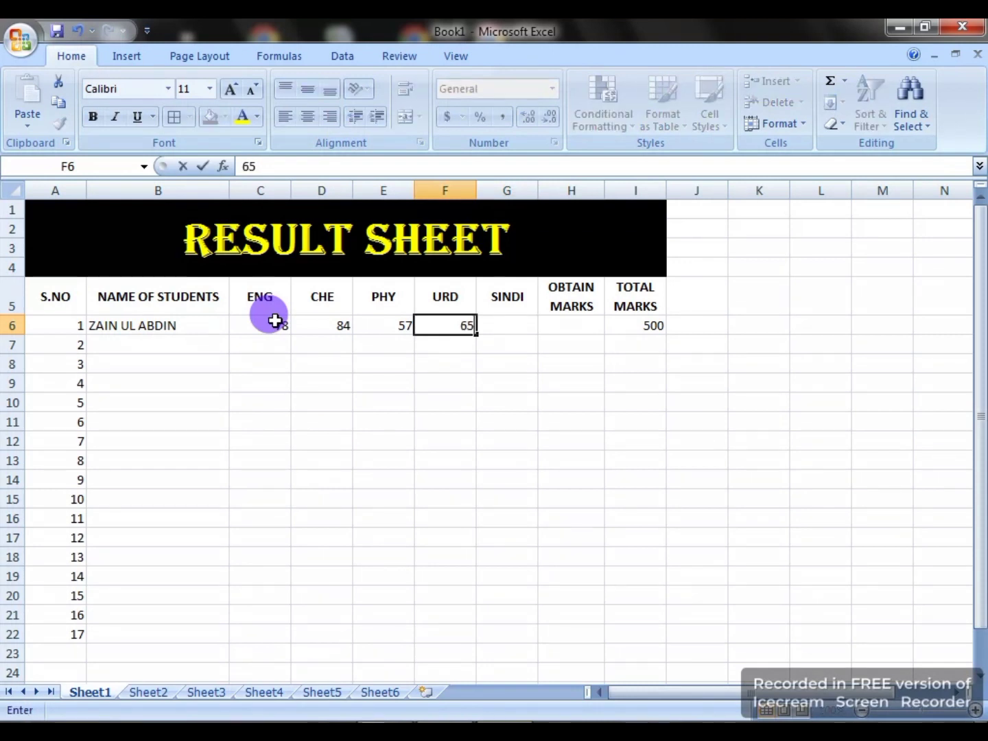
{"action": "key", "text": "Tab"}
{"action": "type", "text": "5"}
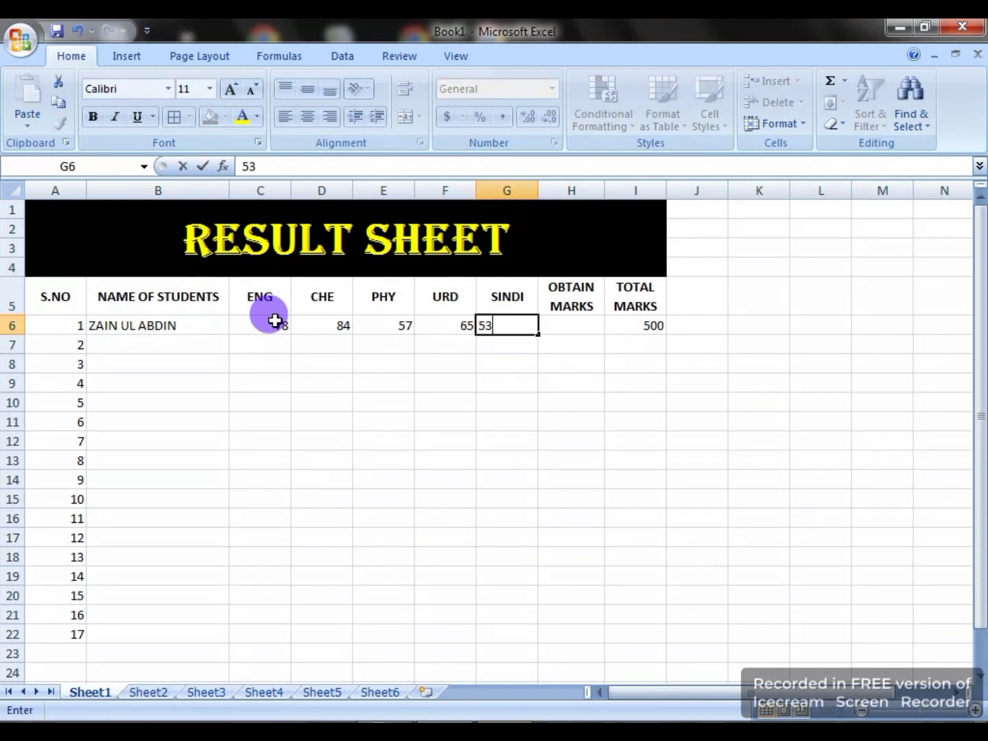
{"action": "key", "text": "Tab"}
Review the five row-6 subject marks and select the OBTAIN MARKS cell H6.
{"action": "left_click", "coordinate": [267, 415]}
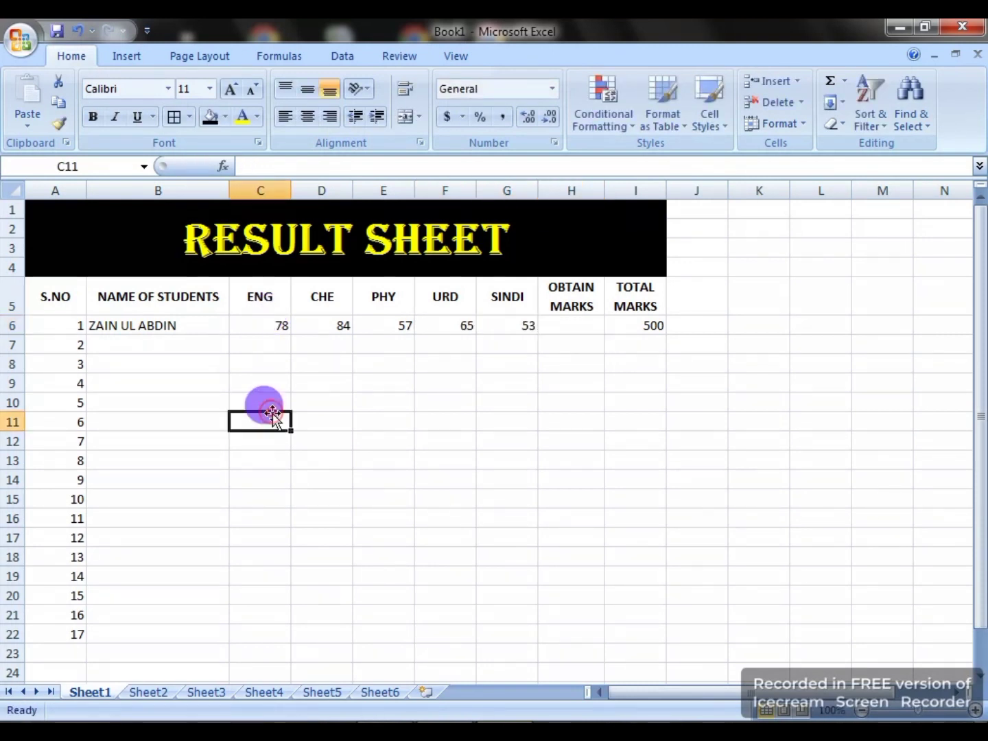
{"action": "left_click_drag", "start_coordinate": [262, 327], "coordinate": [511, 329]}
{"action": "scroll", "coordinate": [512, 367], "scroll_direction": "up", "scroll_amount": 3, "text": "ctrl"}
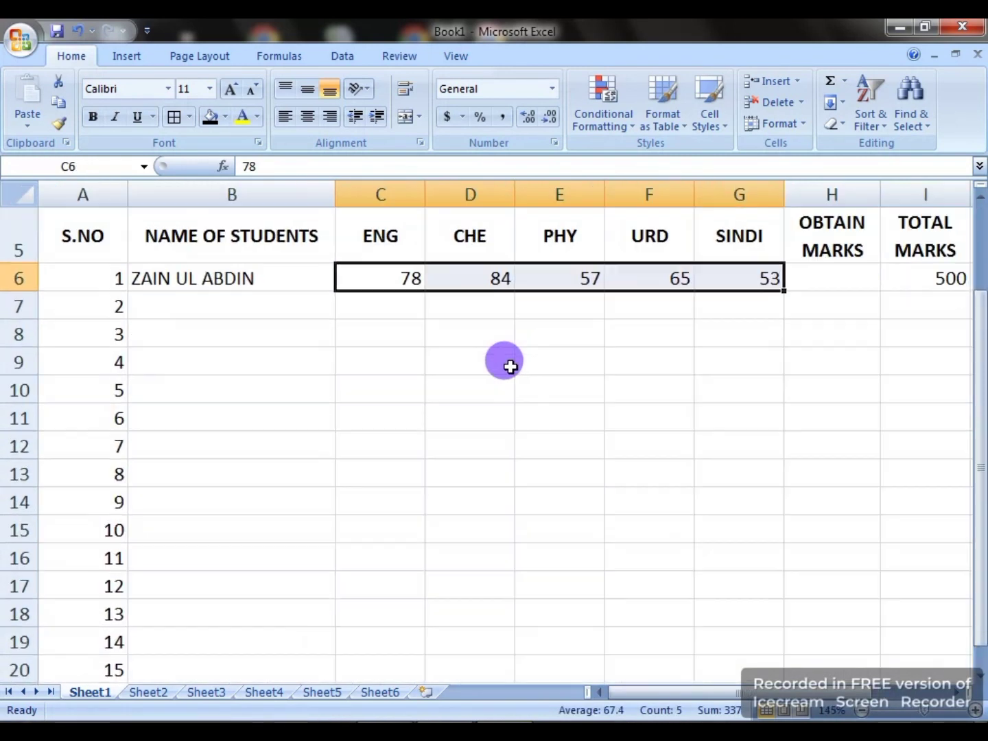
{"action": "left_click_drag", "start_coordinate": [977, 452], "coordinate": [978, 412]}
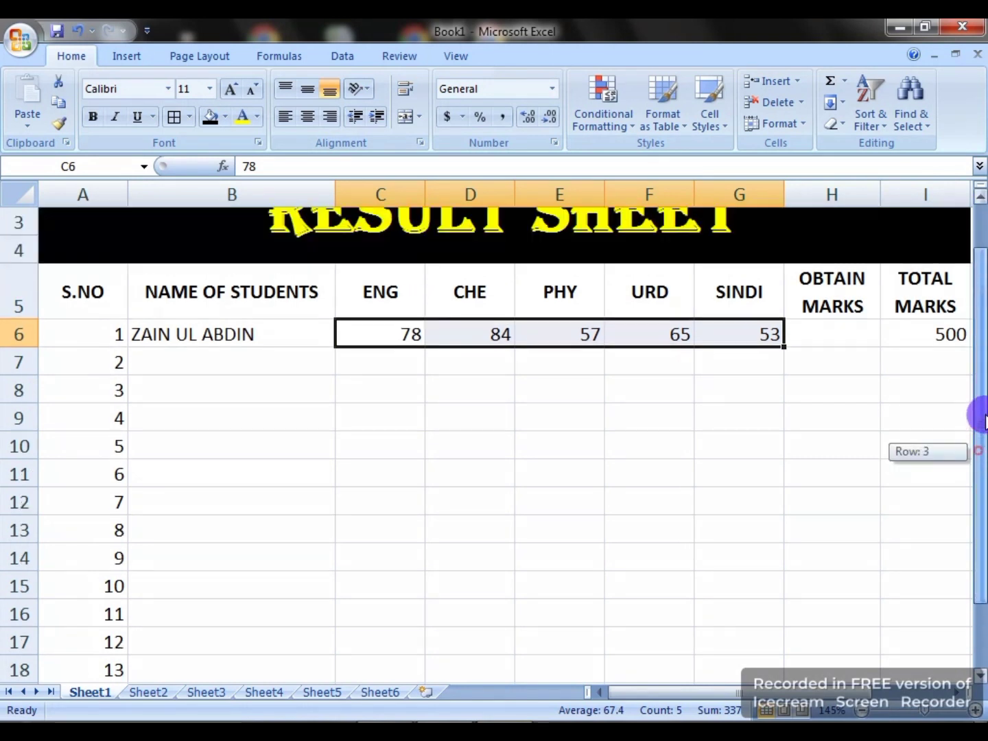
{"action": "left_click_drag", "start_coordinate": [981, 480], "coordinate": [980, 459]}
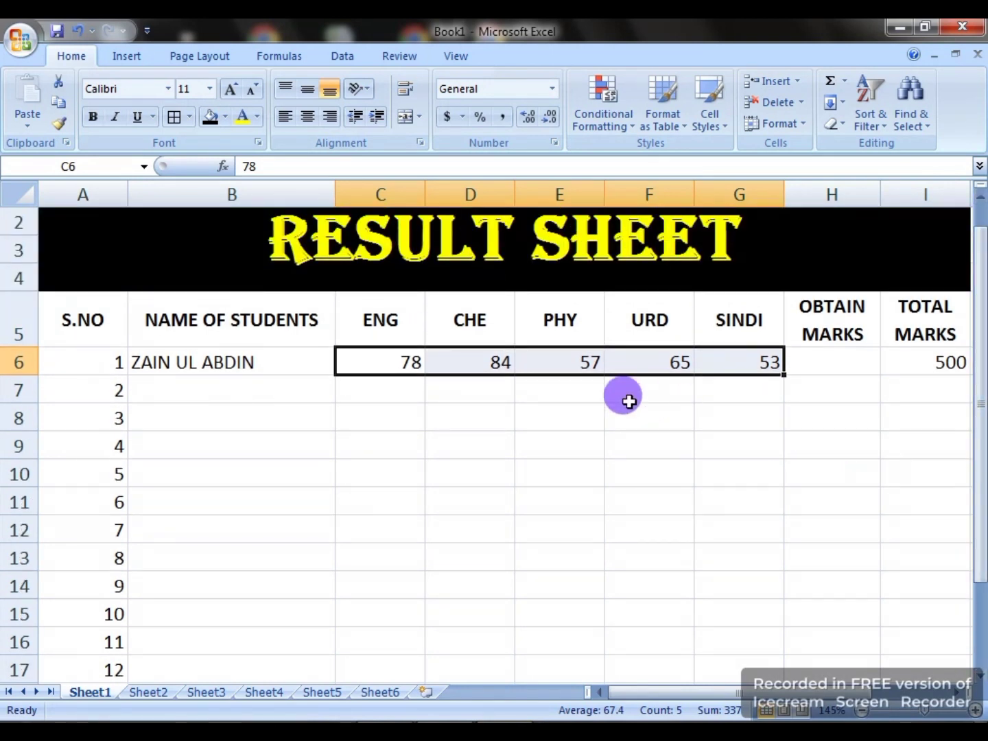
{"action": "mouse_move", "coordinate": [780, 694]}
{"action": "left_mouse_down"}
{"action": "mouse_move", "coordinate": [791, 695]}
{"action": "mouse_move", "coordinate": [781, 693]}
{"action": "left_mouse_up"}
{"action": "left_click", "coordinate": [848, 364]}
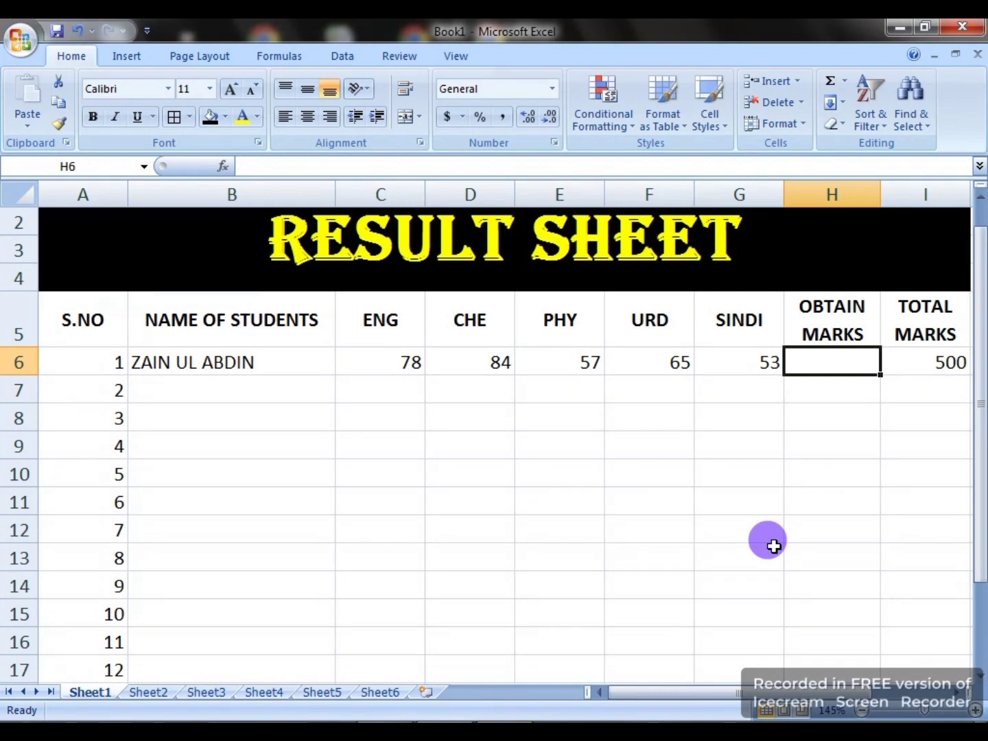
Clear the stray half-typed formula from H6.
{"action": "type", "text": "="}
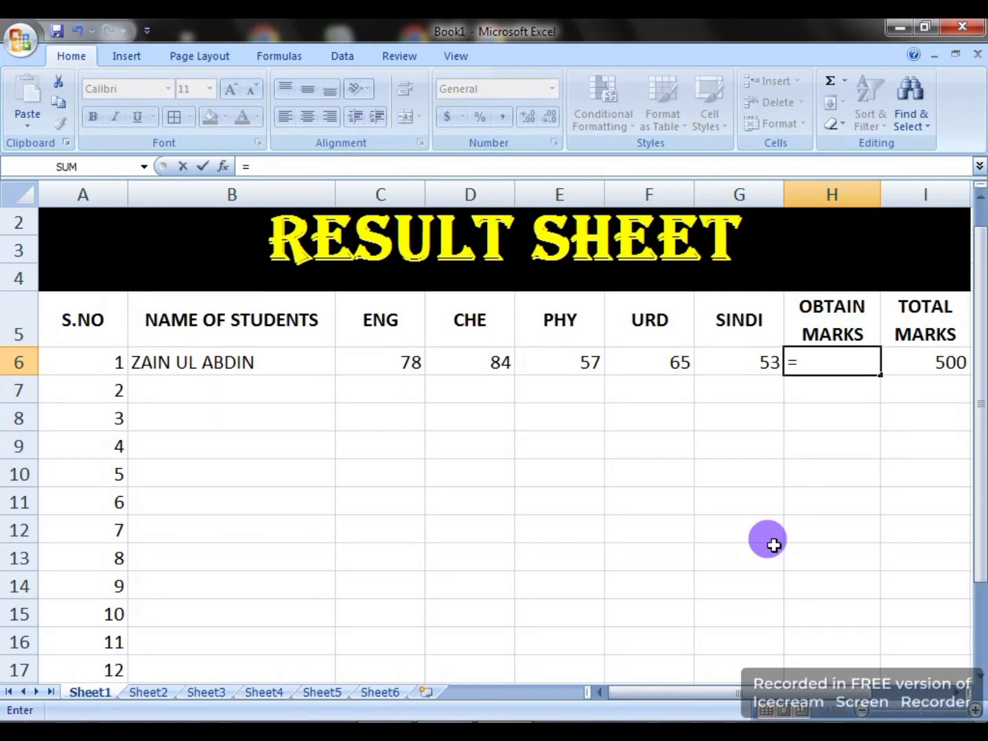
{"action": "left_click_drag", "start_coordinate": [817, 693], "coordinate": [885, 692]}
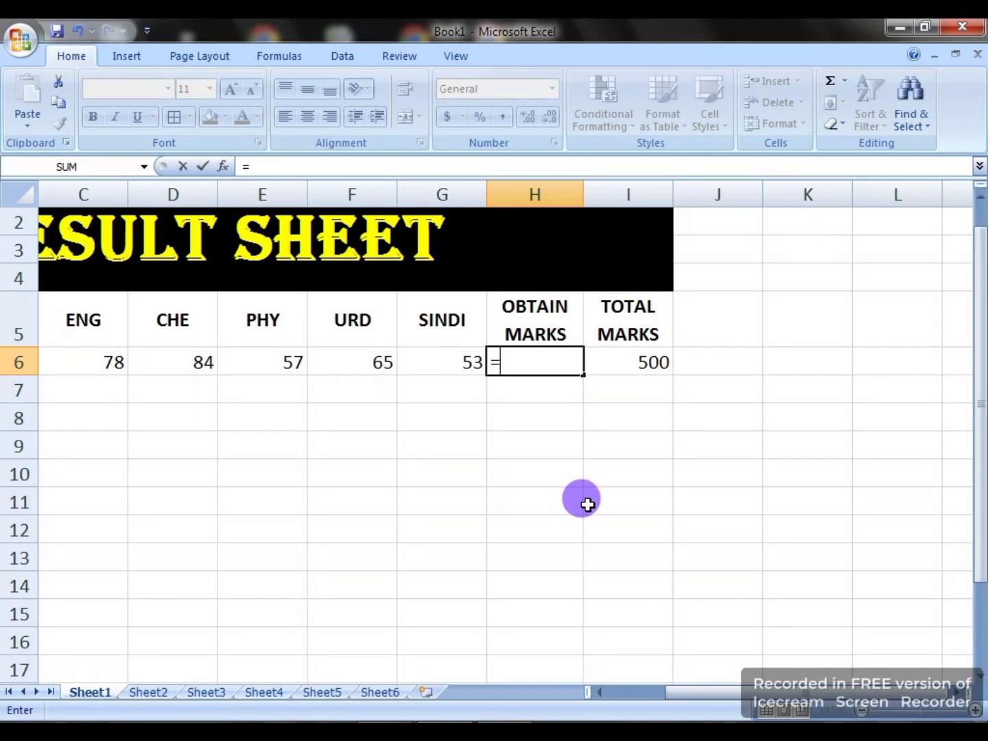
{"action": "type", "text": "S"}
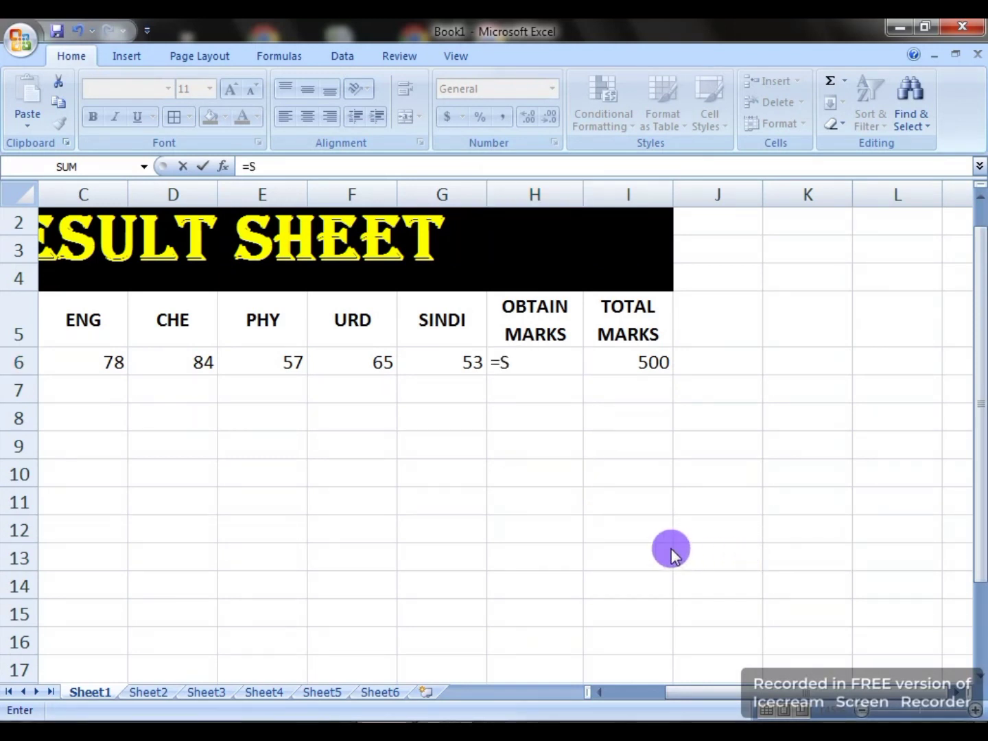
{"action": "left_click", "coordinate": [521, 356]}
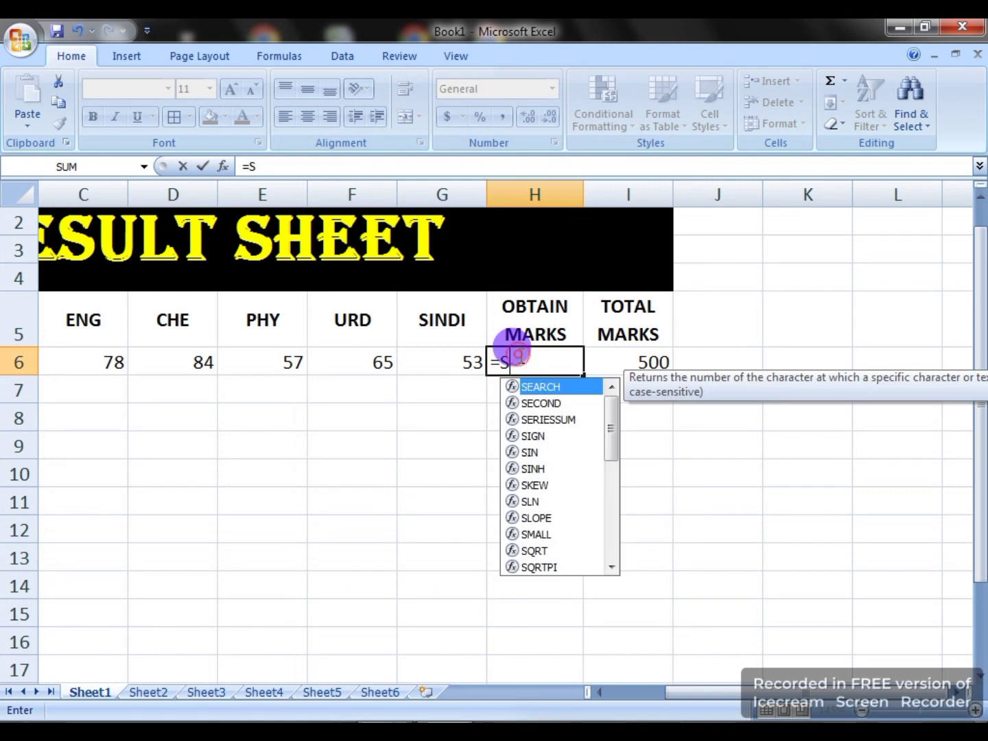
{"action": "key", "text": "BackSpace"}
{"action": "key", "text": "BackSpace"}
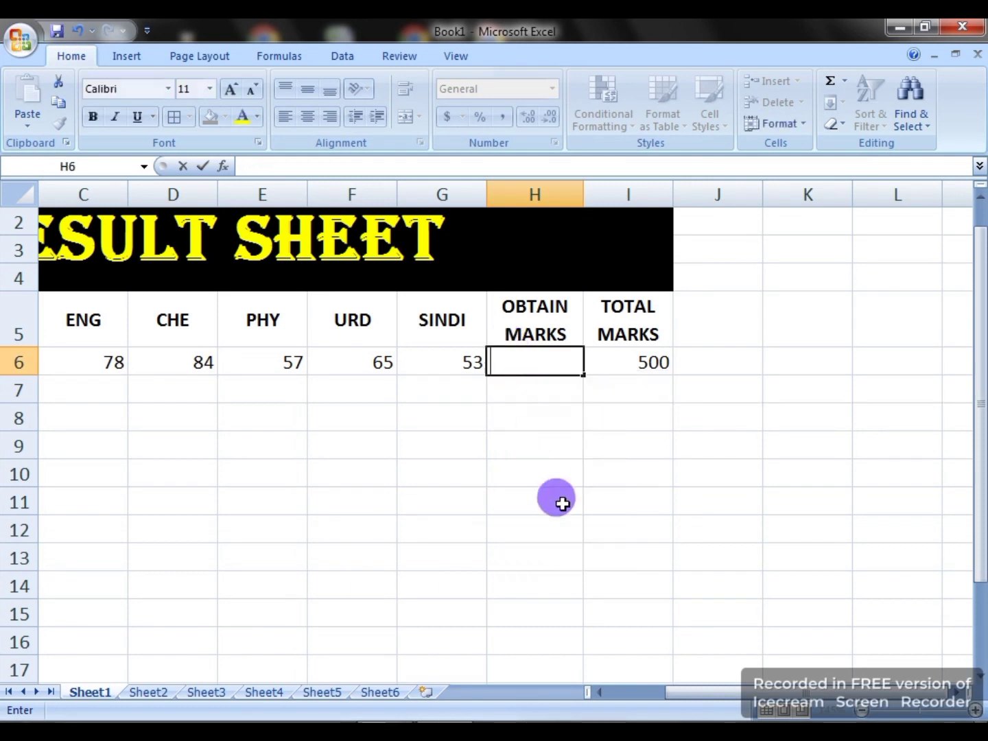
{"action": "left_click", "coordinate": [558, 498]}
Start the total in H6 by typing =SUM(.
{"action": "left_click", "coordinate": [542, 370]}
{"action": "type", "text": "="}
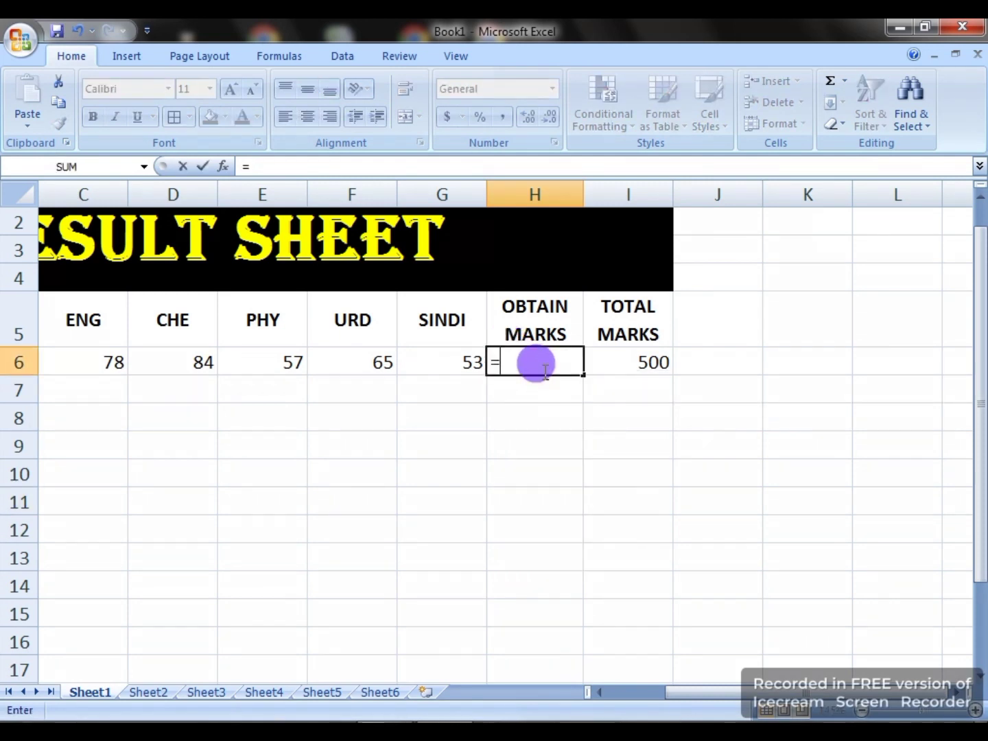
{"action": "type", "text": "S"}
{"action": "type", "text": "UM"}
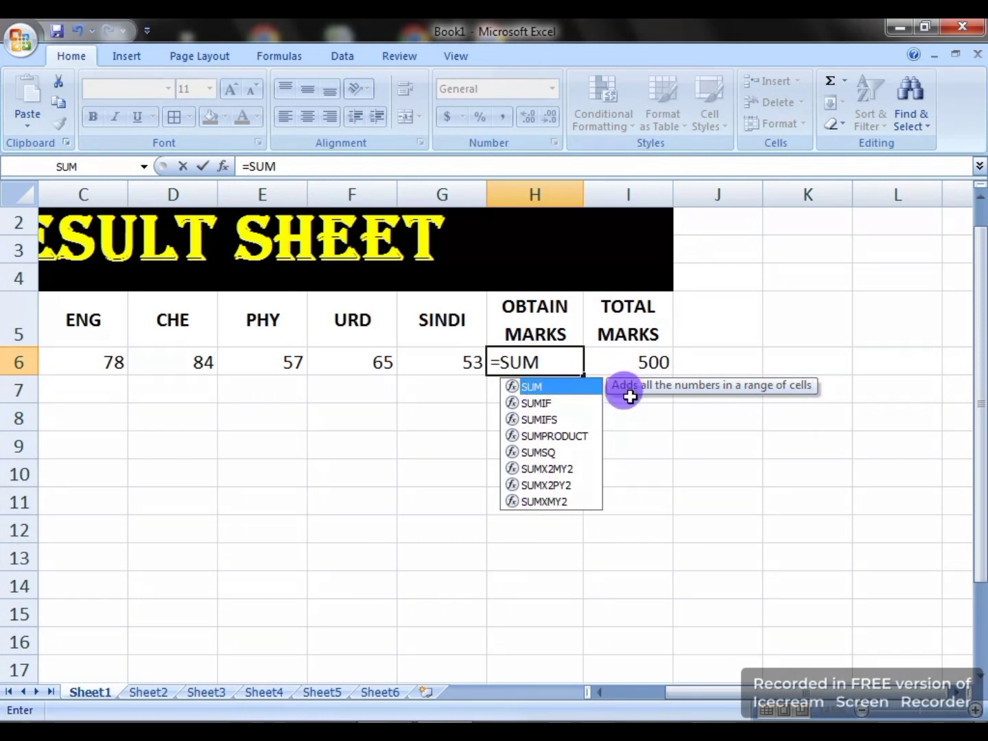
{"action": "type", "text": "("}
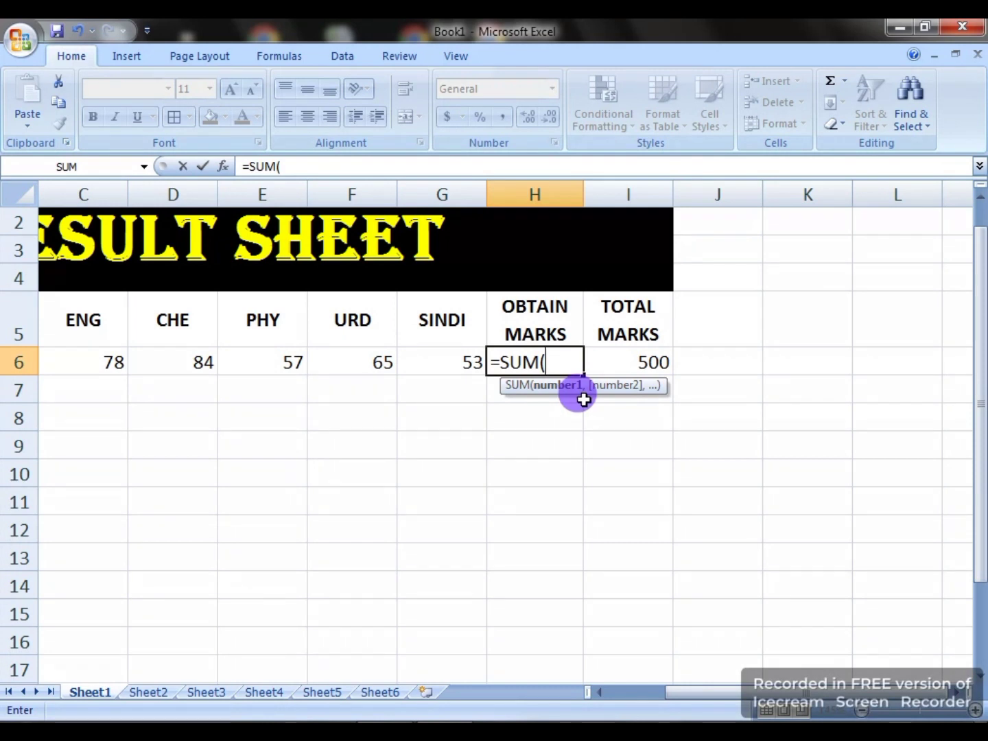
{"action": "left_click_drag", "start_coordinate": [677, 691], "coordinate": [648, 689]}
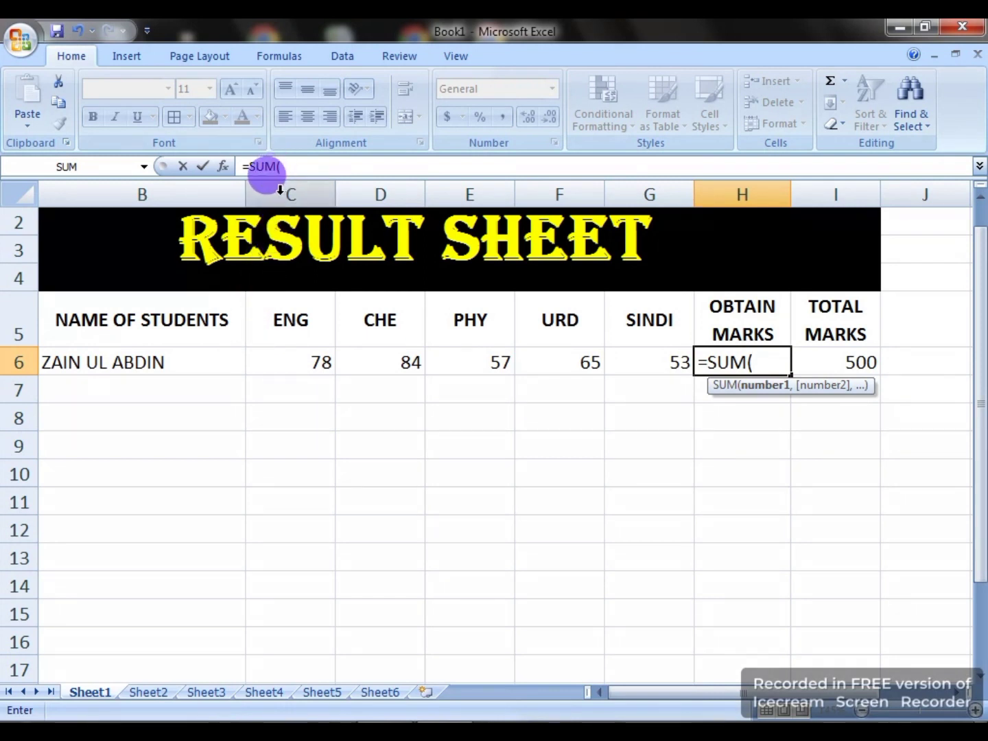
Finish H6 as =SUM(C6:G6), giving 337 obtained marks.
{"action": "type", "text": "C"}
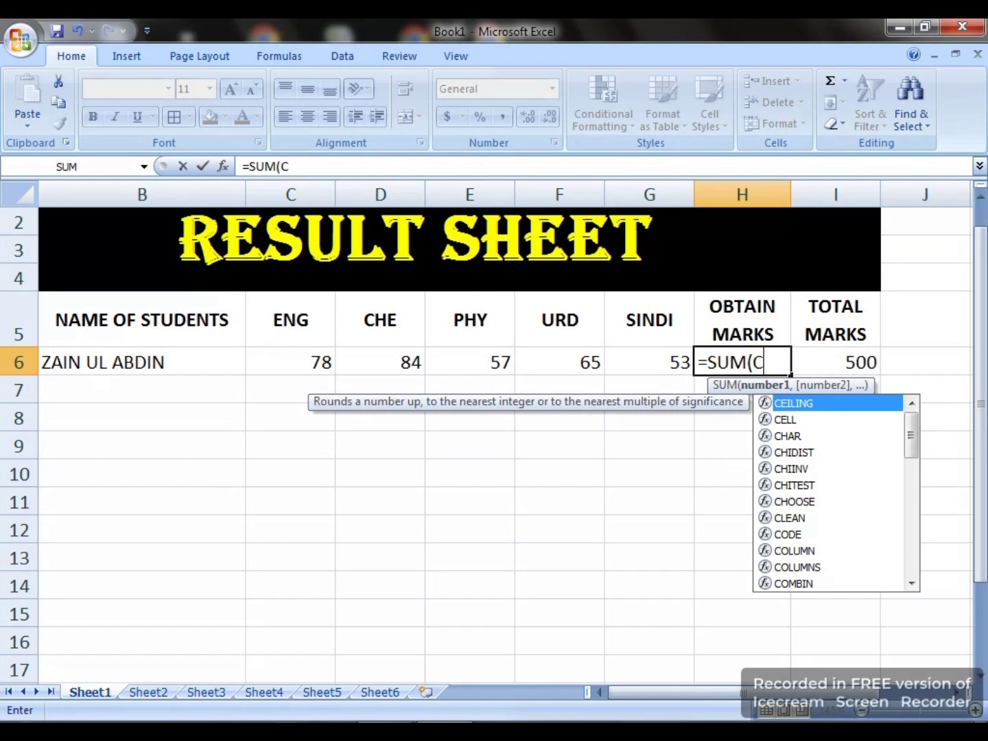
{"action": "type", "text": "6:"}
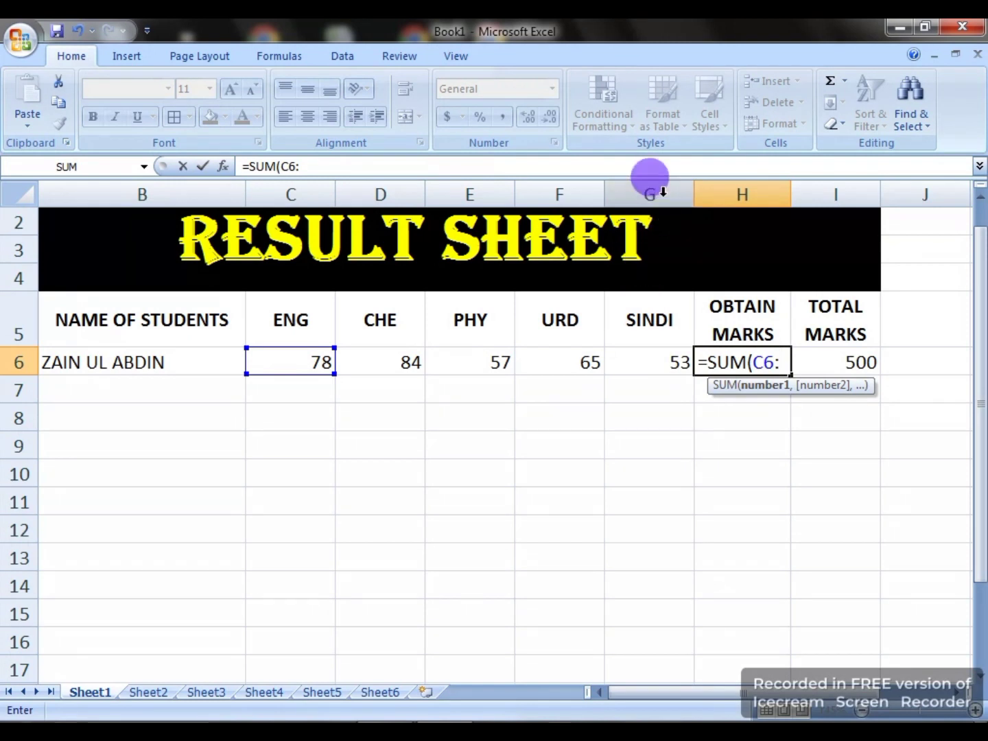
{"action": "type", "text": "G"}
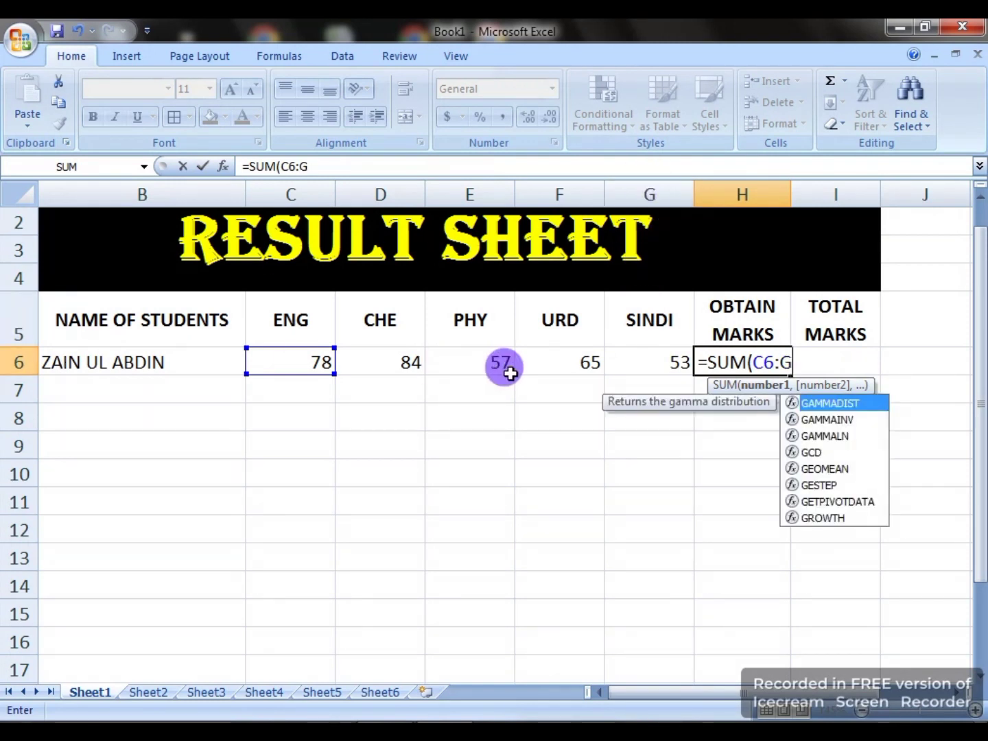
{"action": "type", "text": "6"}
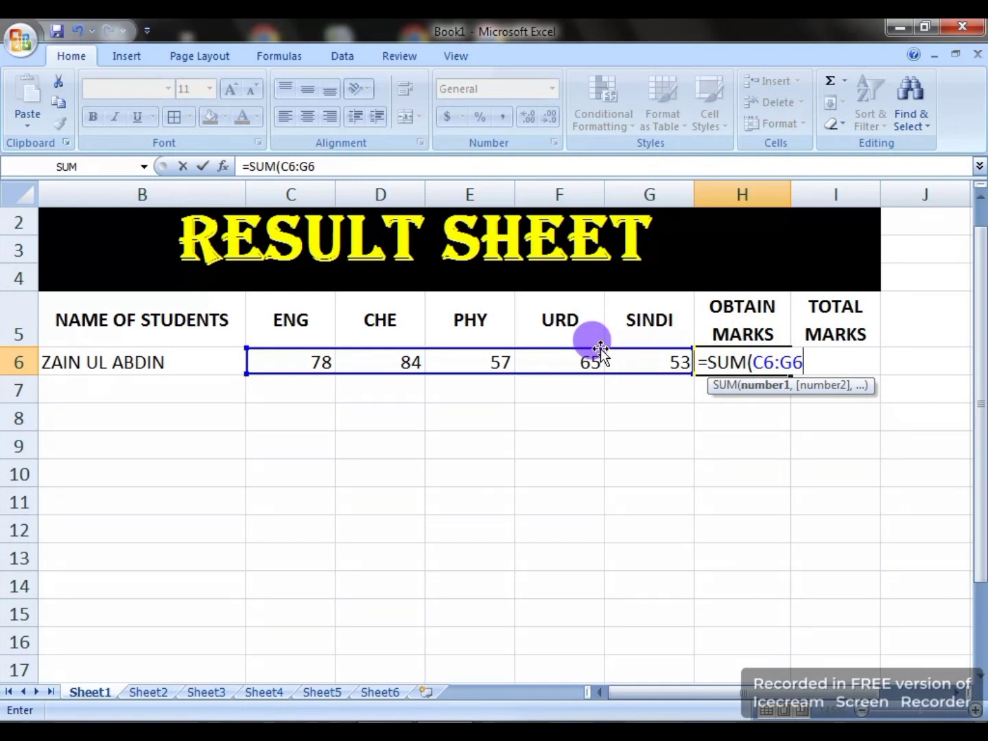
{"action": "type", "text": ")"}
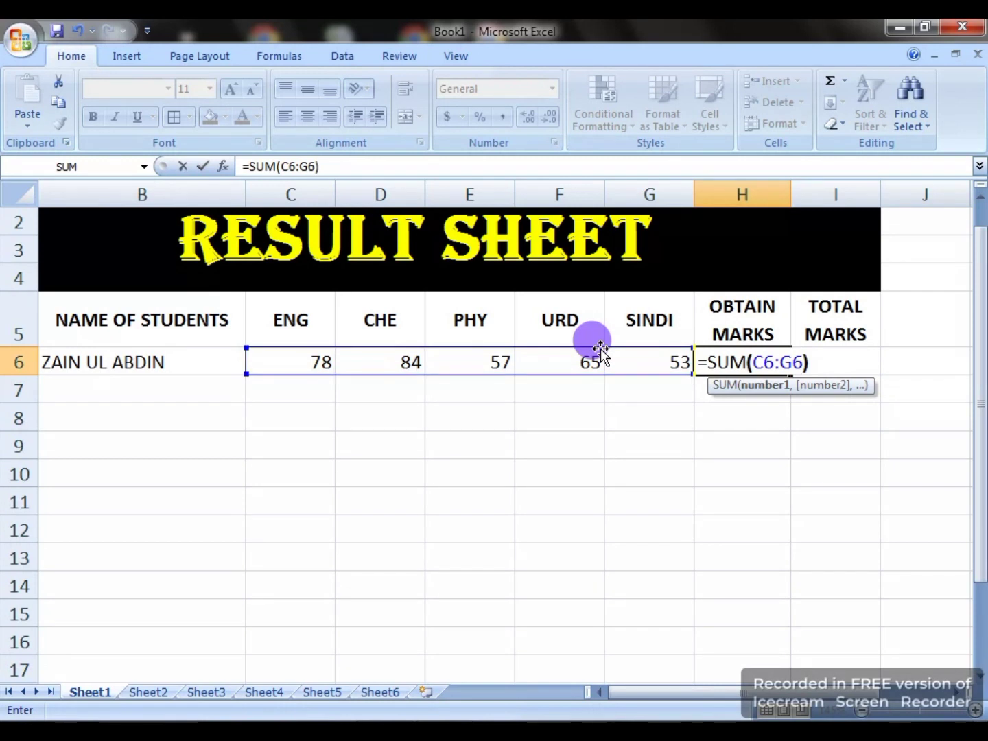
{"action": "key", "text": "Return"}
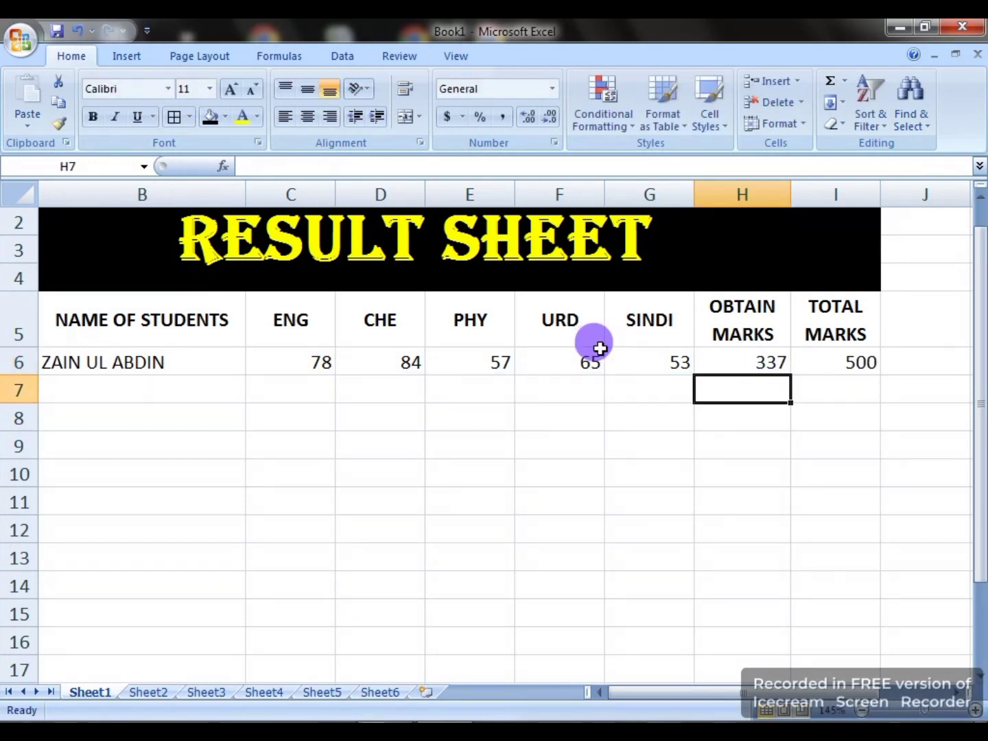
Change the first student's PHY mark in E6 to 50 and URD mark in F6 to 85.
{"action": "left_click", "coordinate": [705, 509]}
{"action": "left_click", "coordinate": [750, 363]}
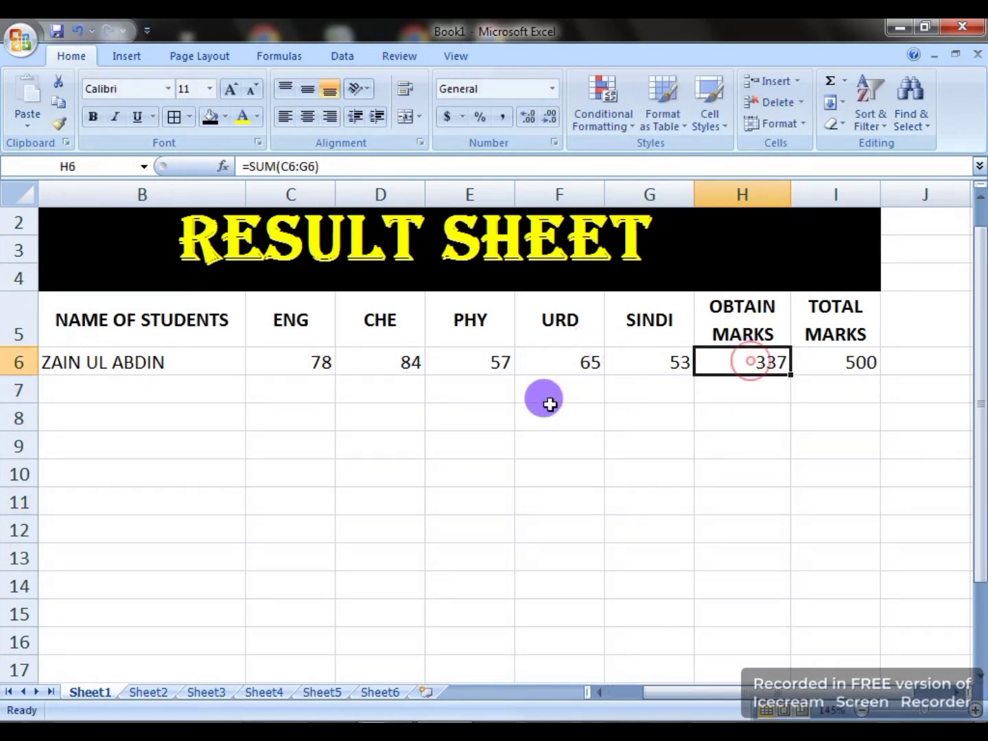
{"action": "left_click", "coordinate": [446, 361]}
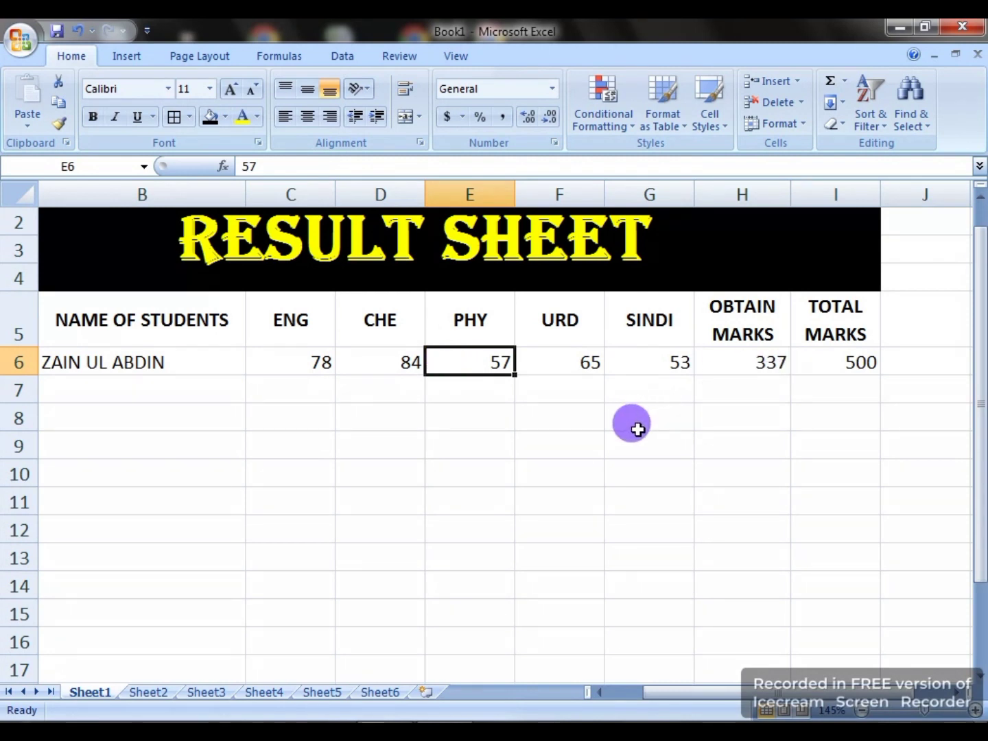
{"action": "type", "text": "5"}
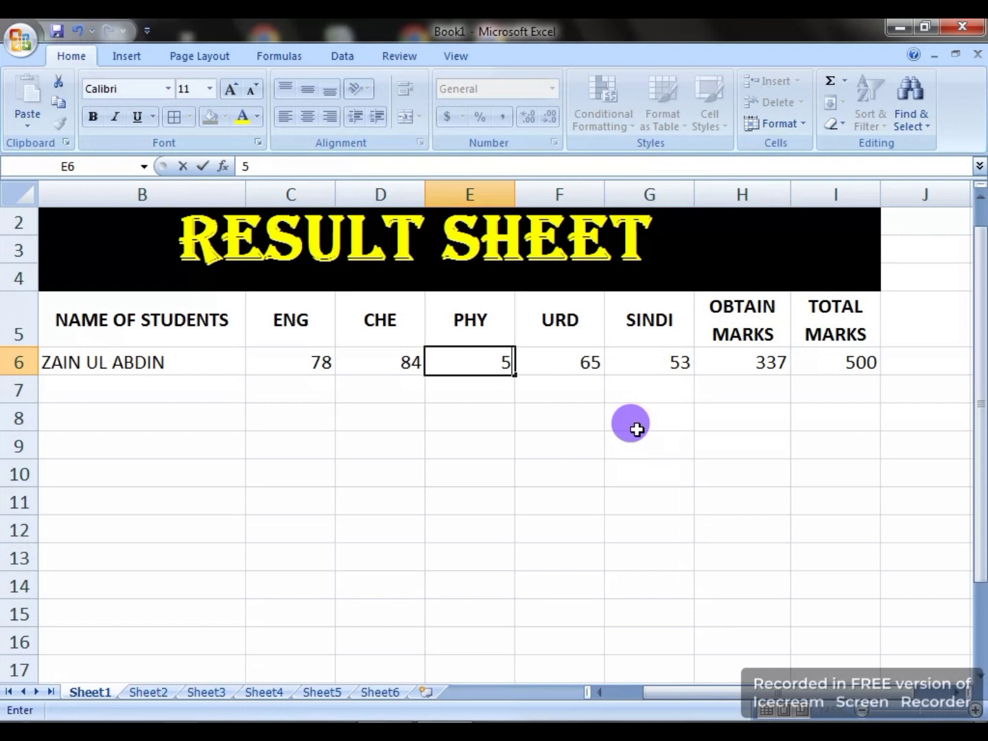
{"action": "type", "text": "0"}
{"action": "key", "text": "Return"}
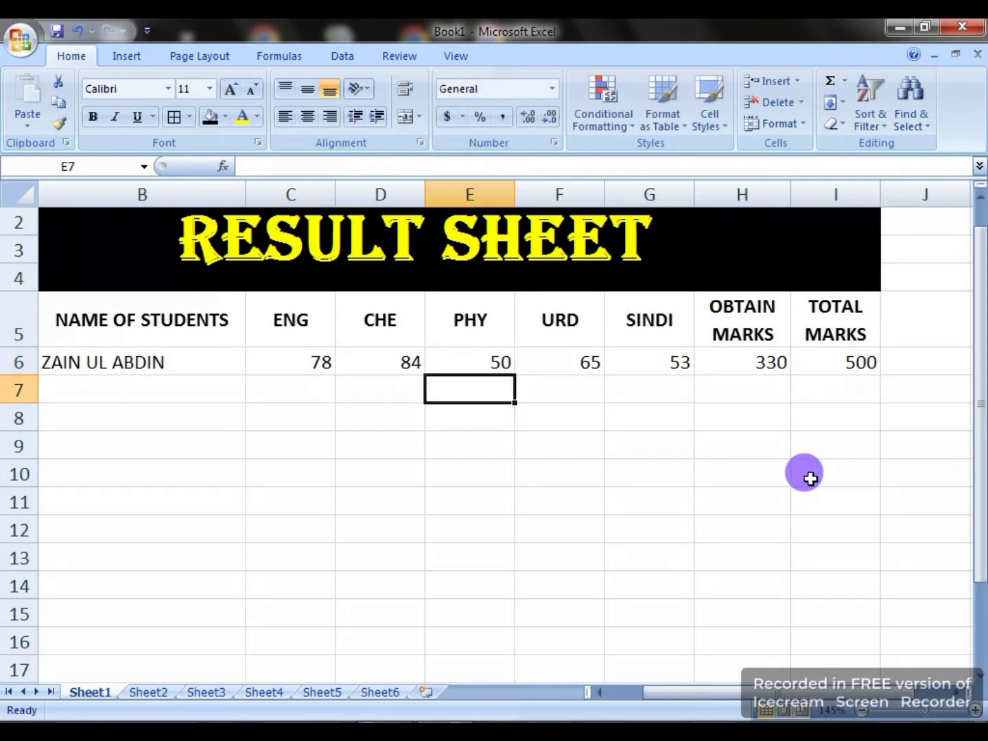
{"action": "left_click", "coordinate": [592, 364]}
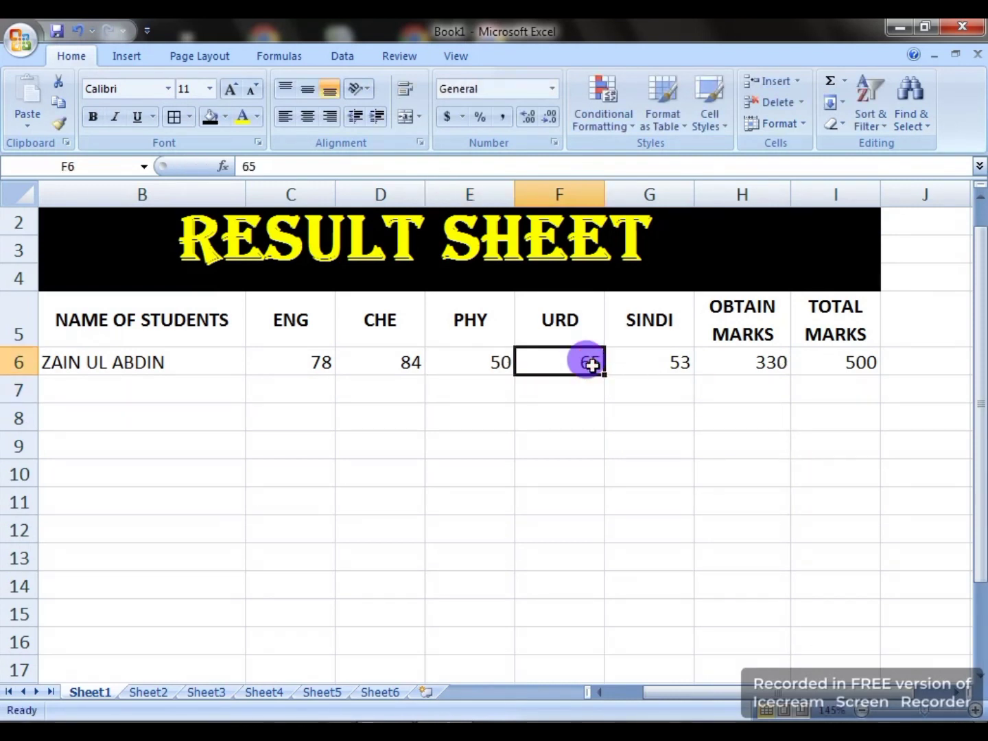
{"action": "type", "text": "30"}
{"action": "key", "text": "Return"}
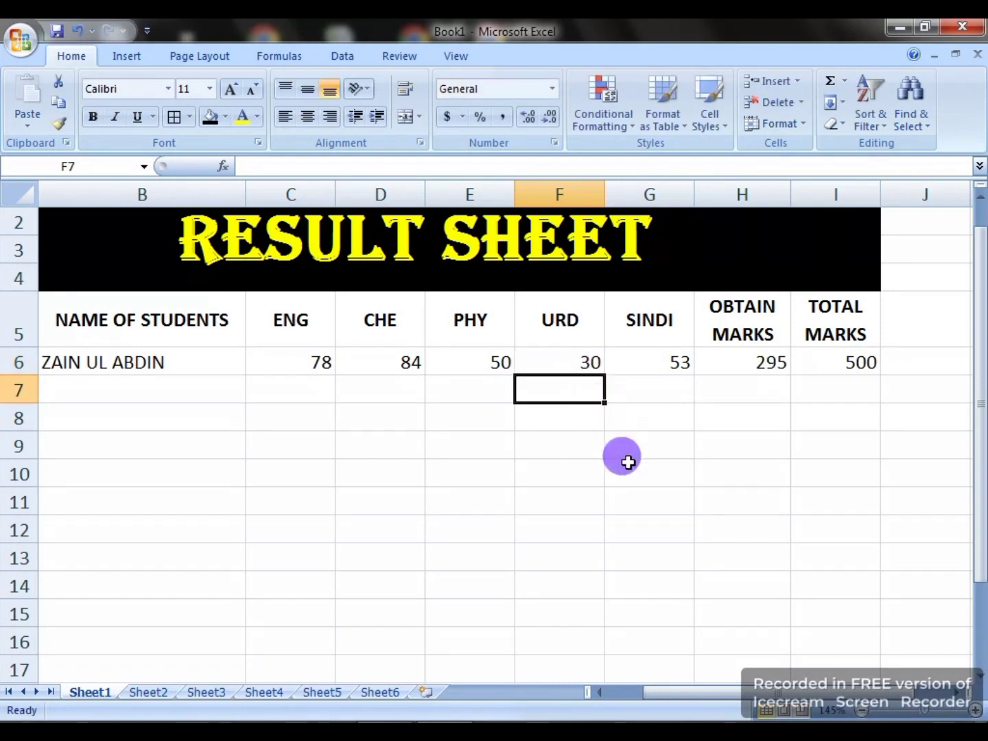
{"action": "left_click", "coordinate": [585, 362]}
{"action": "type", "text": "85"}
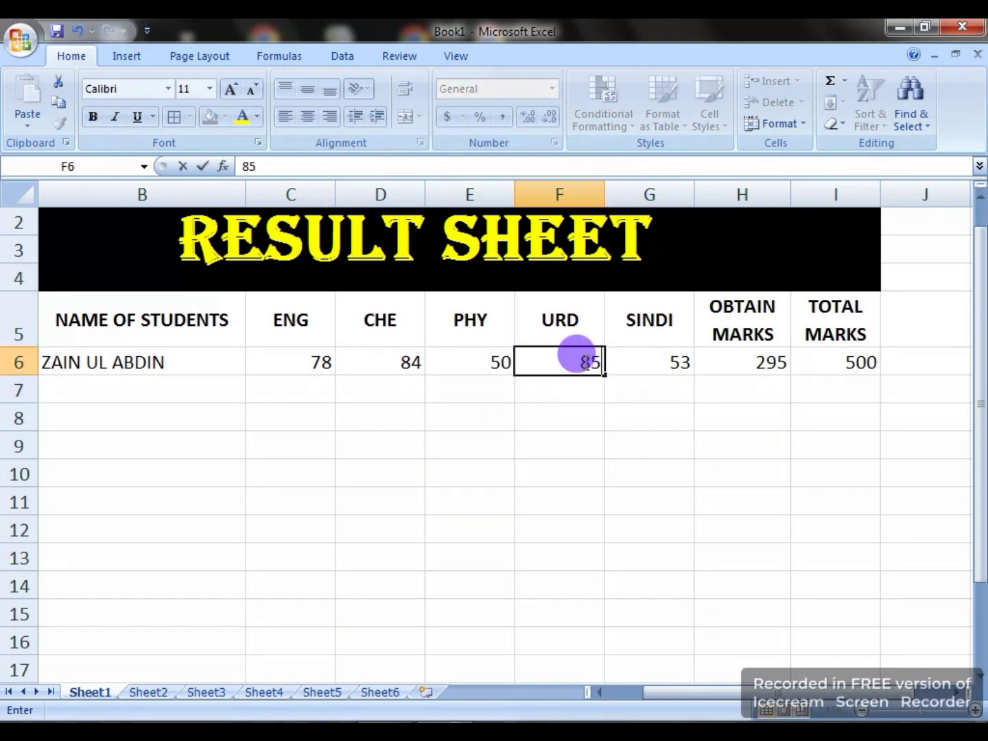
{"action": "left_click", "coordinate": [626, 466]}
Clear the recalculated total and its formula from H6.
{"action": "left_click", "coordinate": [763, 362]}
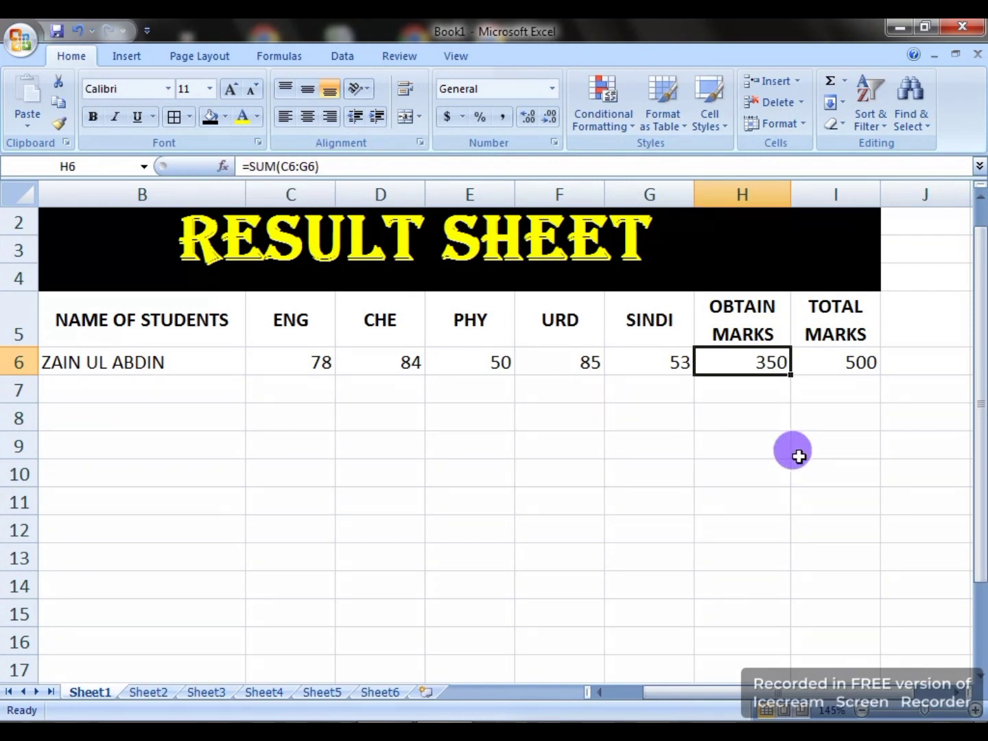
{"action": "key", "text": "Delete"}
{"action": "left_click", "coordinate": [765, 464]}
{"action": "left_click", "coordinate": [741, 369]}
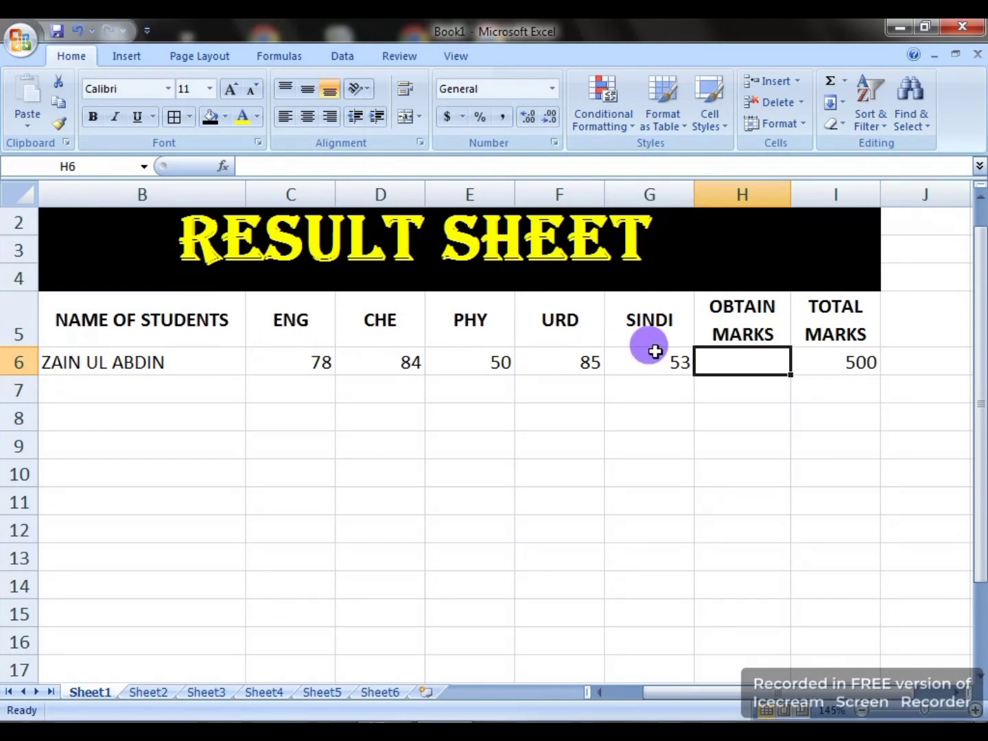
Enter =SUM(C6:G6) in H6 by dragging across C6 to G6.
{"action": "type", "text": "=SUM"}
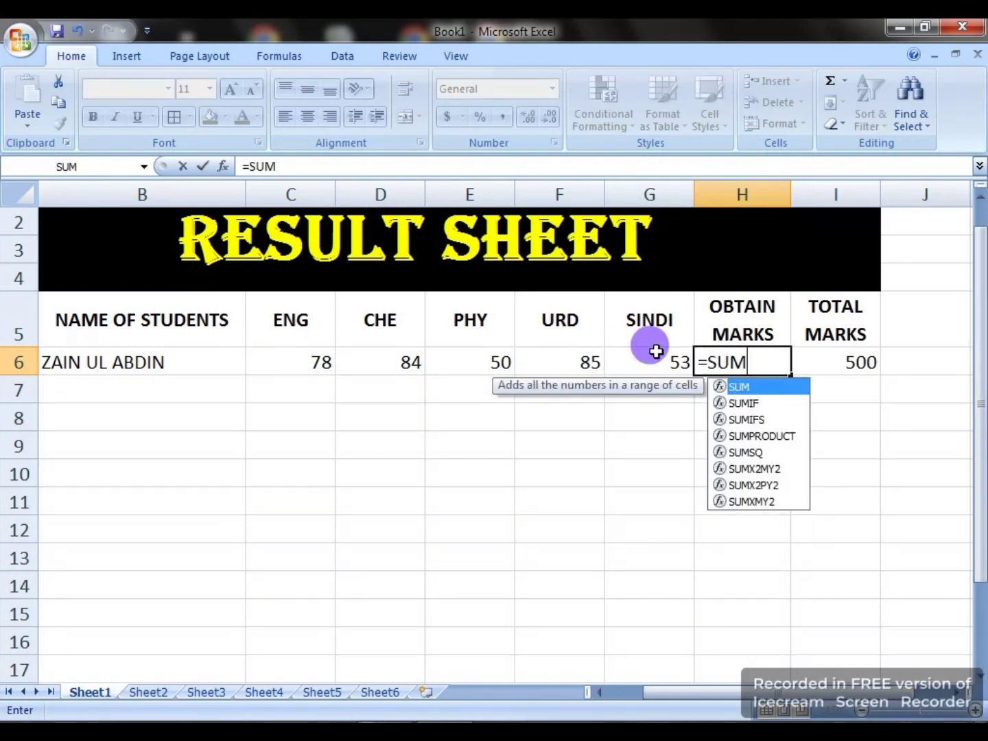
{"action": "type", "text": "("}
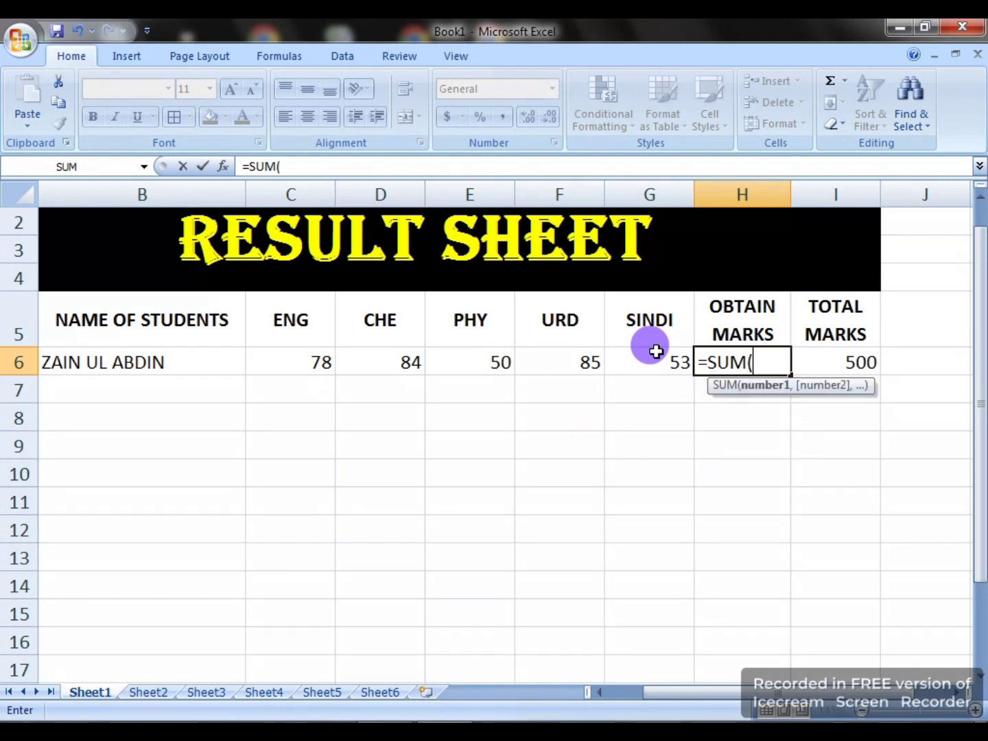
{"action": "left_click", "coordinate": [304, 362]}
{"action": "left_click_drag", "start_coordinate": [304, 361], "coordinate": [626, 359]}
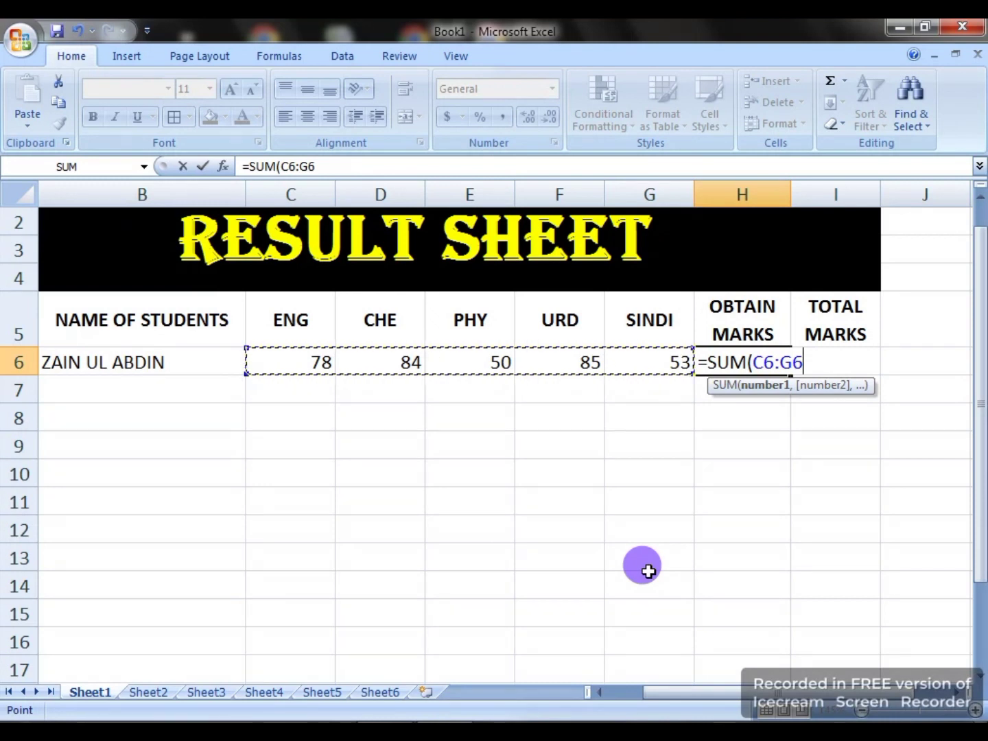
{"action": "type", "text": ")"}
{"action": "key", "text": "Return"}
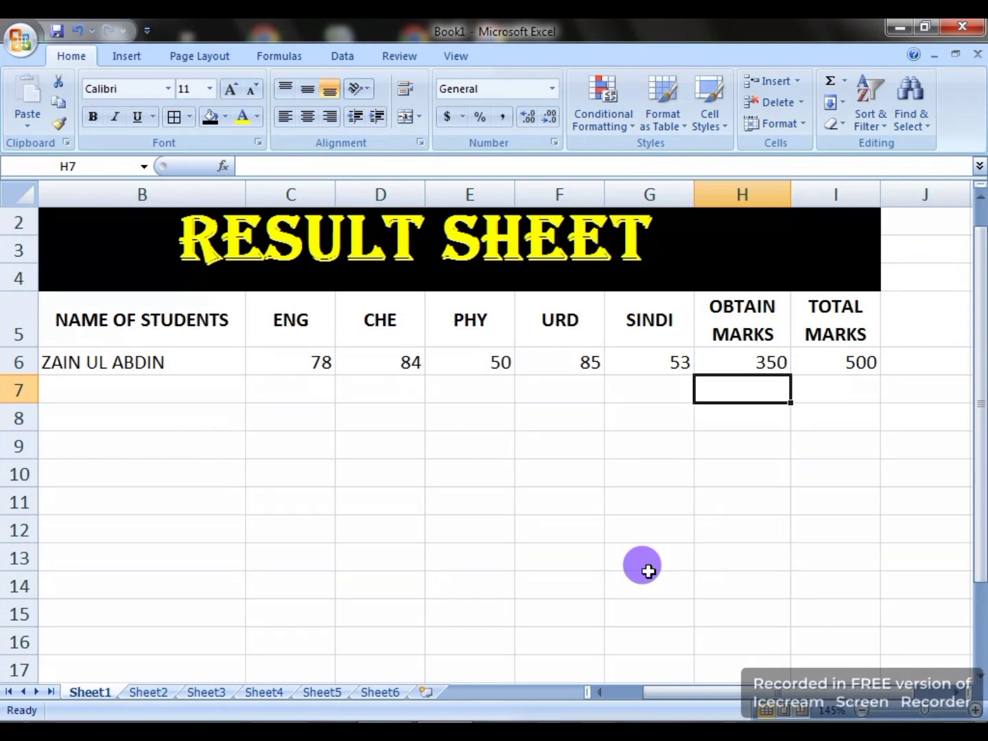
{"action": "left_click", "coordinate": [420, 542]}
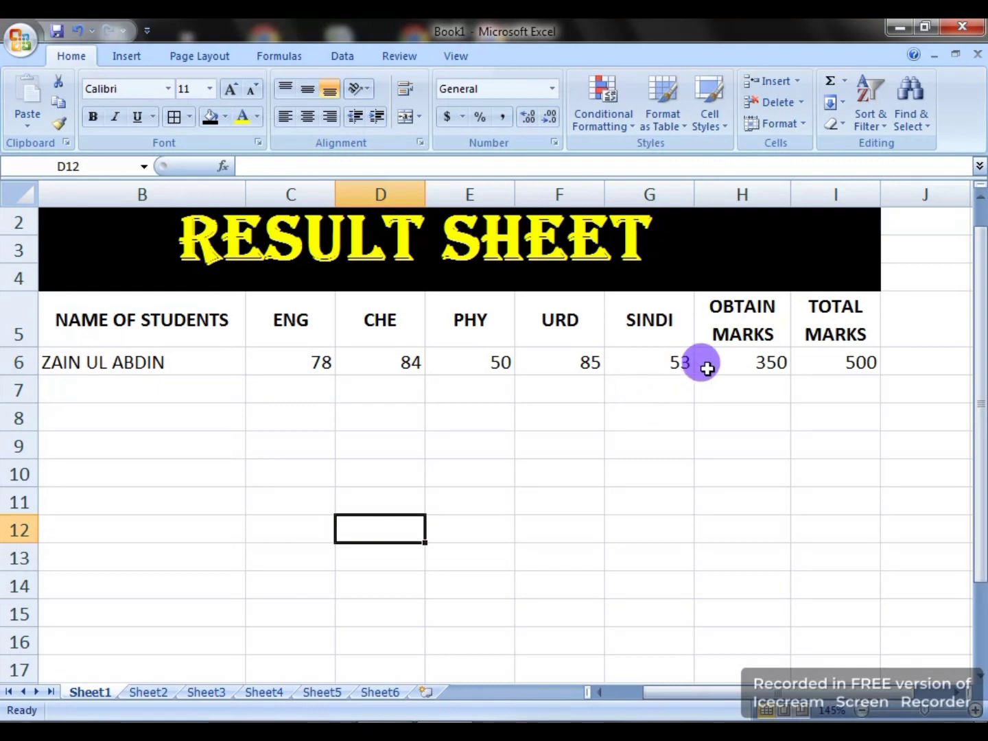
Clear H6, then AutoSum row 6 into H6 with Alt+= on C6:H6.
{"action": "left_click", "coordinate": [745, 368]}
{"action": "key", "text": "Delete"}
{"action": "left_click", "coordinate": [645, 493]}
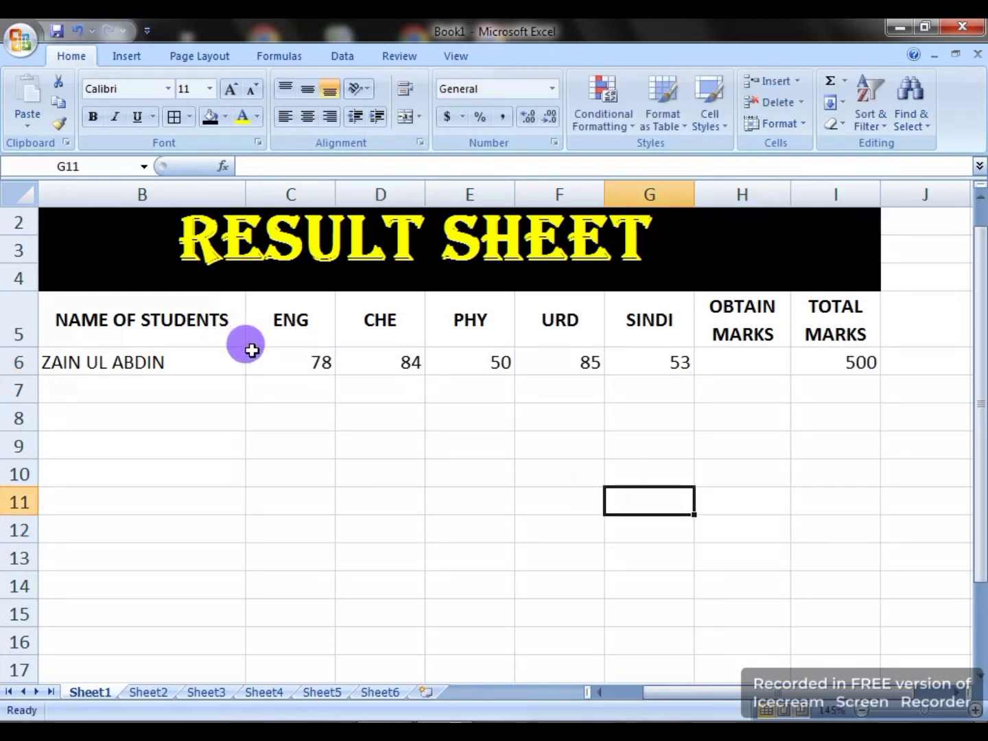
{"action": "left_click", "coordinate": [279, 359]}
{"action": "left_click_drag", "start_coordinate": [354, 360], "coordinate": [735, 371]}
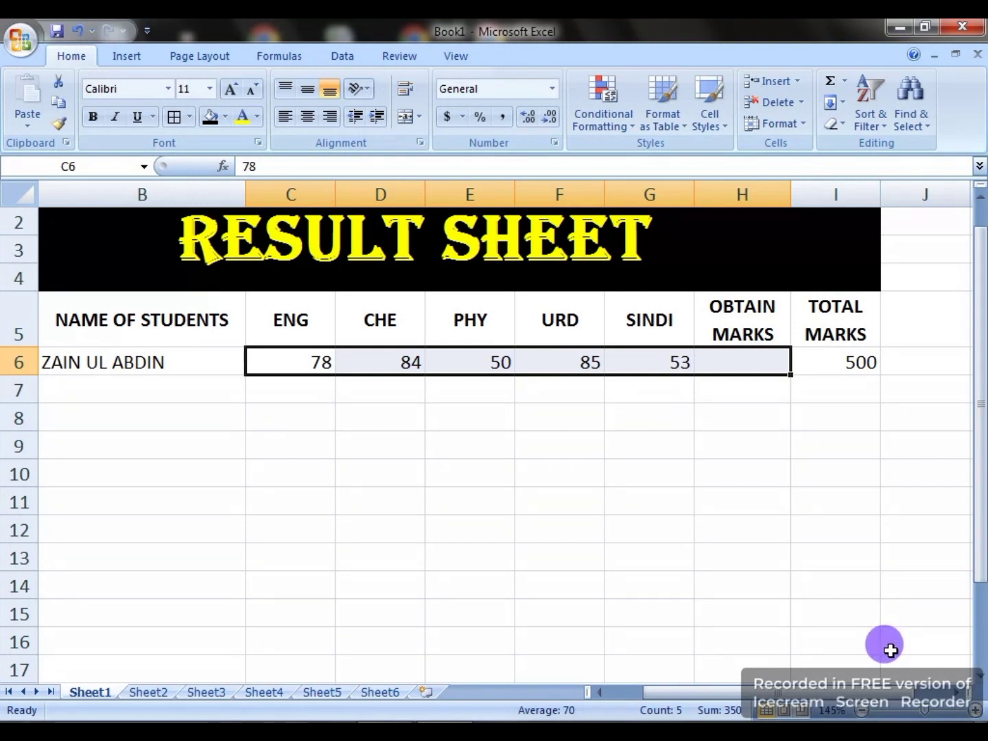
{"action": "key", "text": "alt"}
{"action": "key", "text": "alt+="}
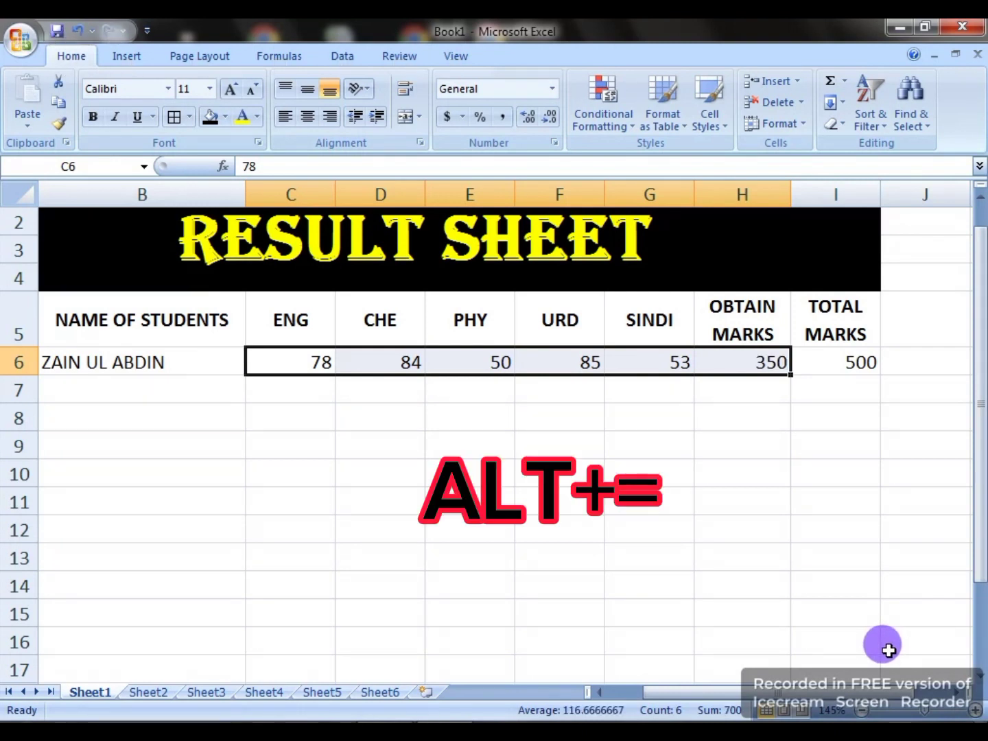
{"action": "left_click", "coordinate": [799, 442]}
{"action": "left_click", "coordinate": [772, 362]}
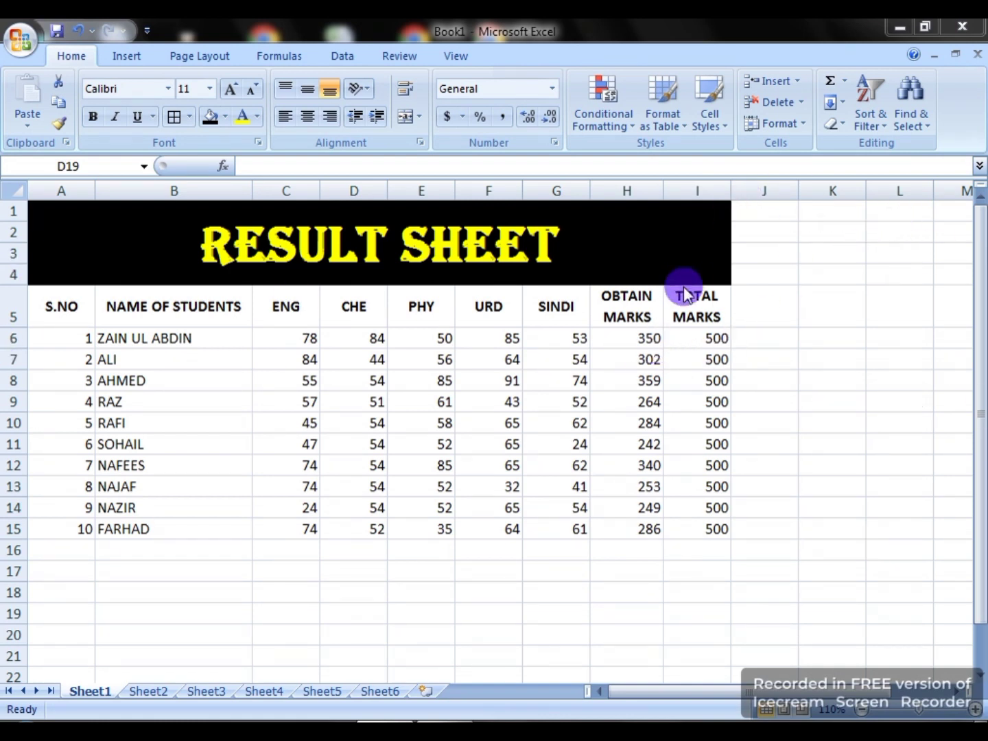
Apply All Borders to the result table from A1 through row 15.
{"action": "left_click", "coordinate": [686, 258]}
{"action": "left_click_drag", "start_coordinate": [686, 259], "coordinate": [683, 528]}
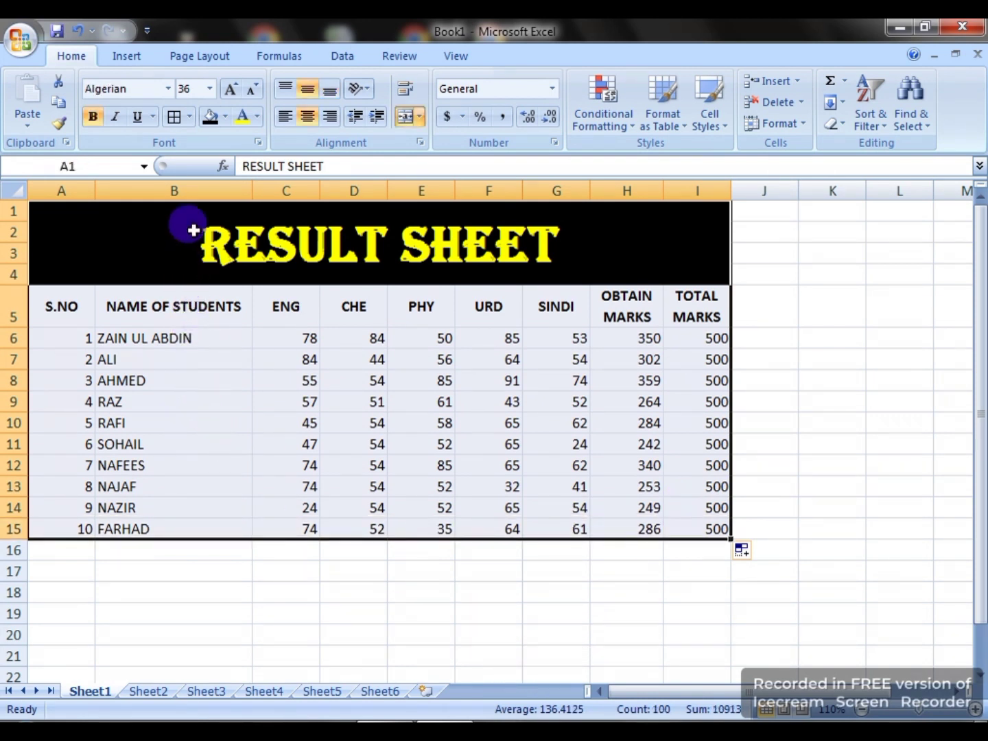
{"action": "left_click", "coordinate": [190, 117]}
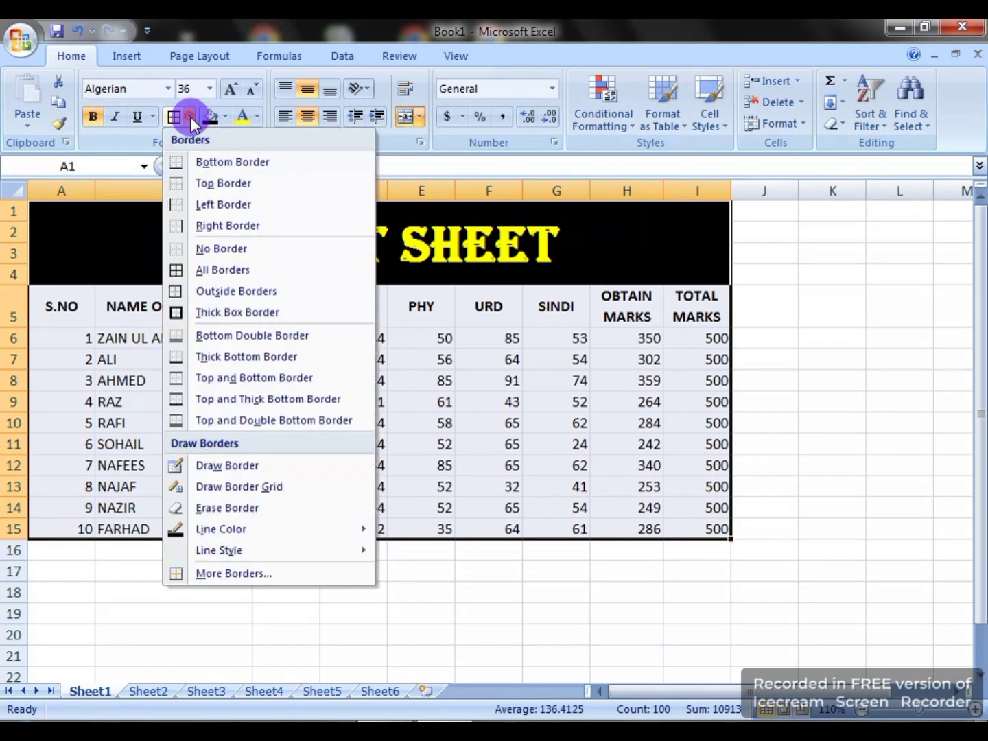
{"action": "left_click", "coordinate": [183, 271]}
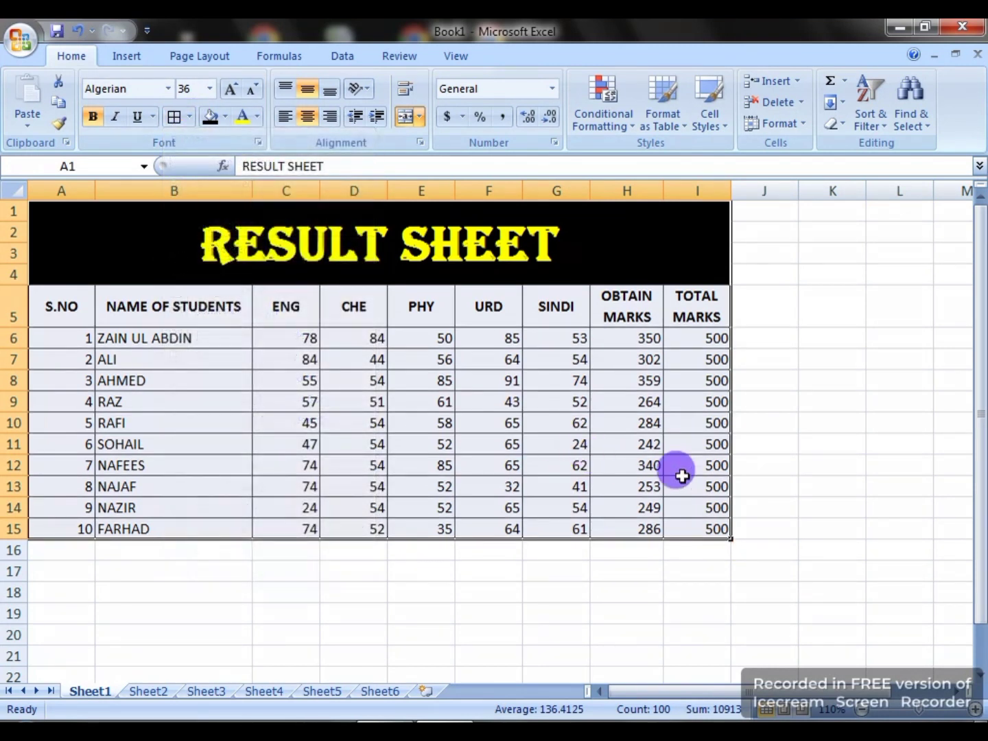
{"action": "left_click", "coordinate": [807, 468]}
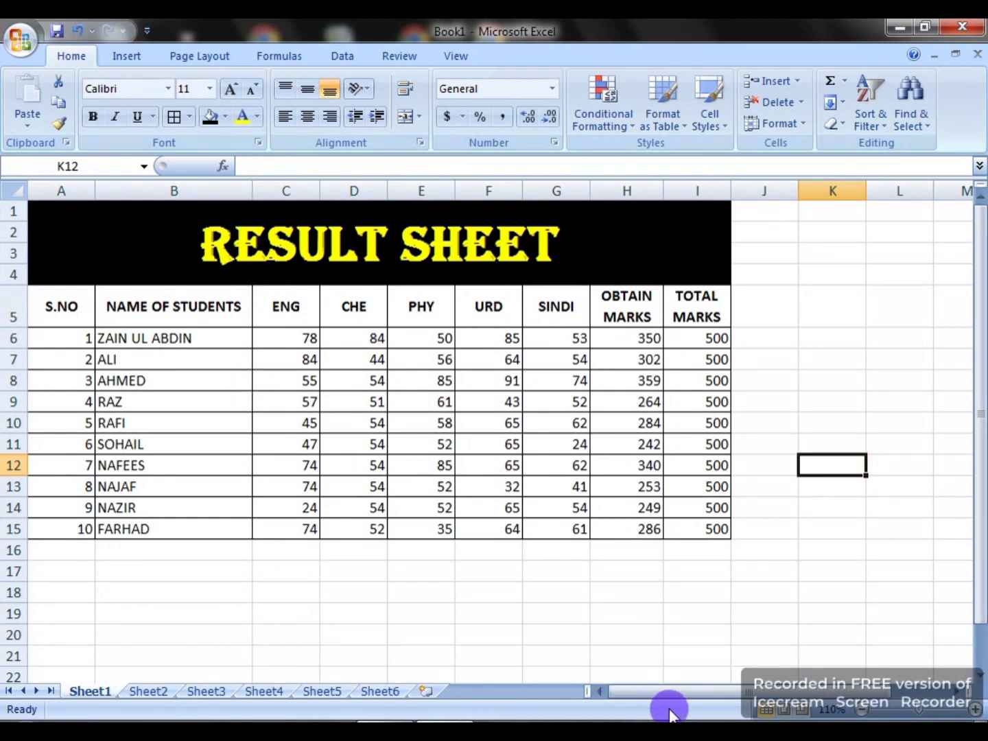
Stretch the RESULT SHEET banner over column J and add the heading %AGE in J5.
{"action": "left_click_drag", "start_coordinate": [652, 690], "coordinate": [696, 684]}
{"action": "left_click", "coordinate": [655, 267]}
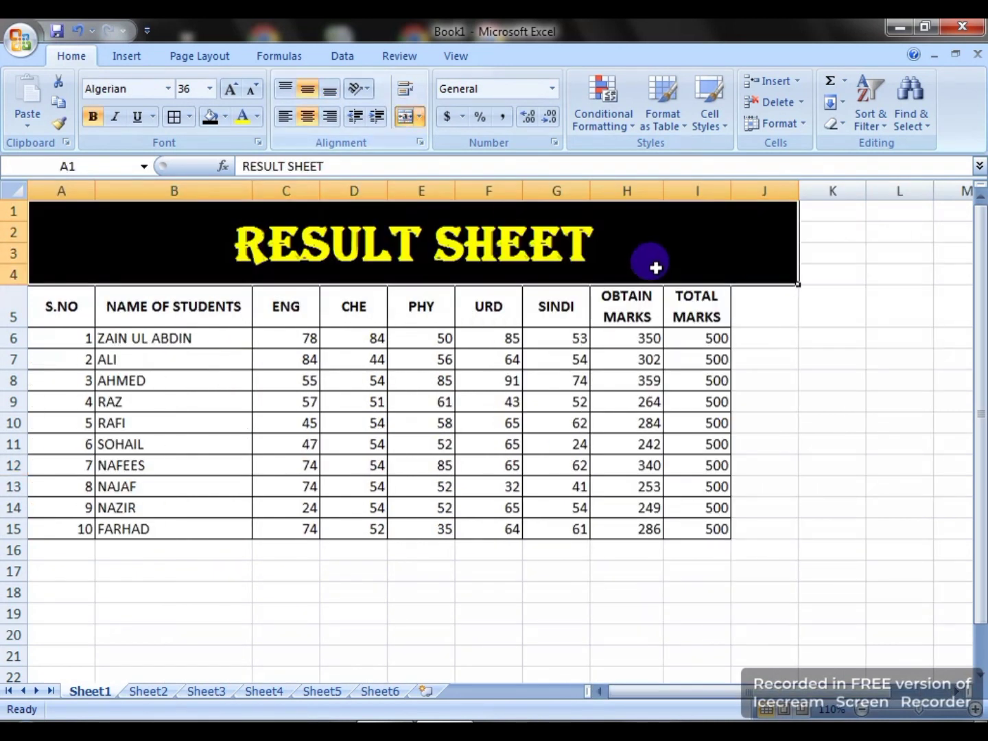
{"action": "left_click", "coordinate": [755, 312]}
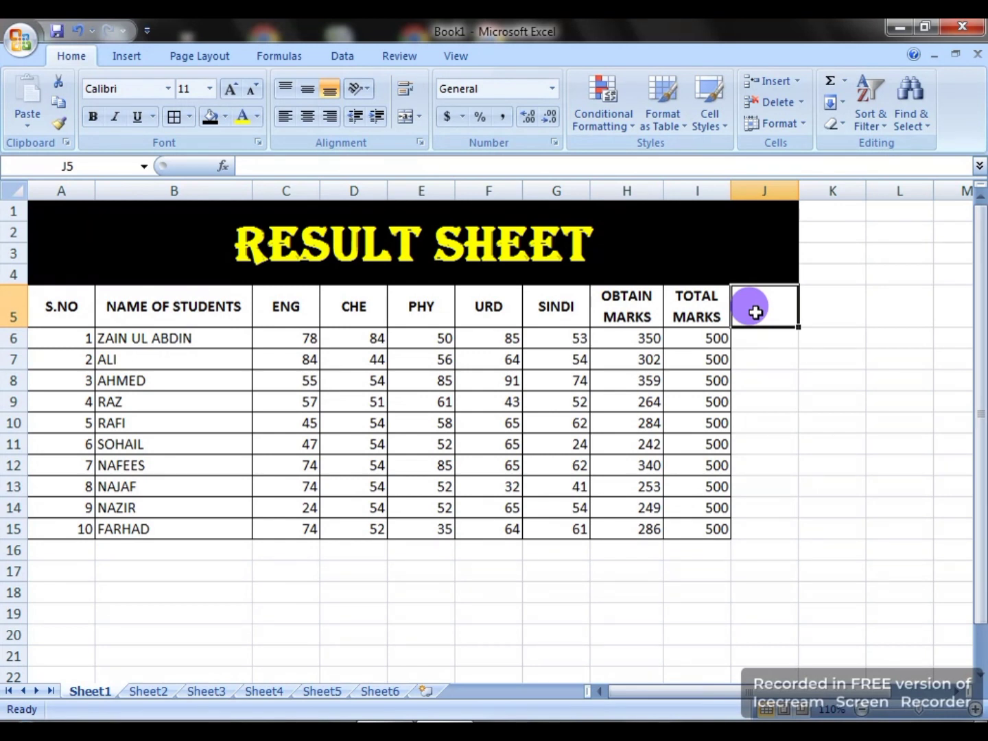
{"action": "type", "text": "%AGE"}
{"action": "key", "text": "Return"}
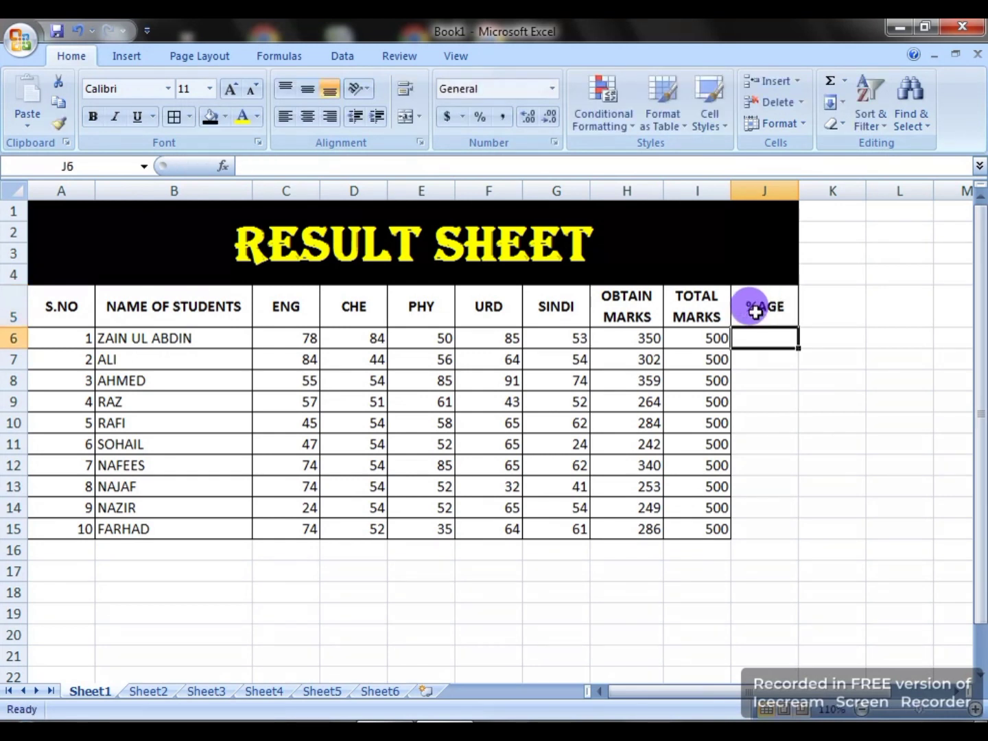
{"action": "scroll", "coordinate": [754, 309], "scroll_direction": "up", "scroll_amount": 3}
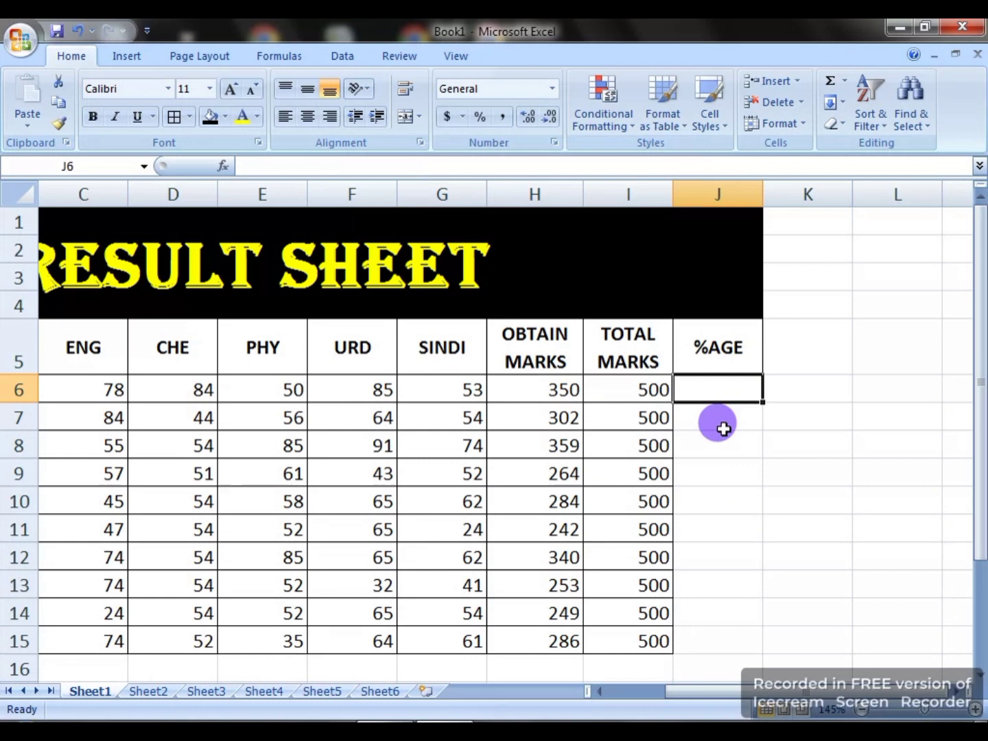
Enter the percentage formula =(H6/I6*100) in J6, showing 70.
{"action": "type", "text": "=("}
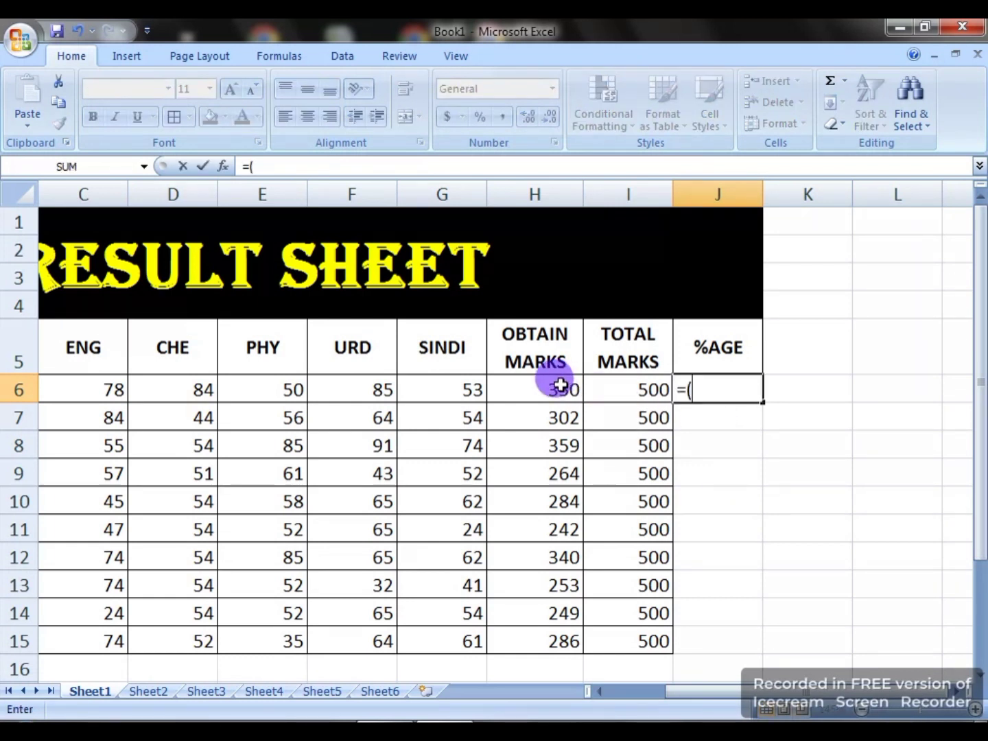
{"action": "left_click", "coordinate": [519, 393]}
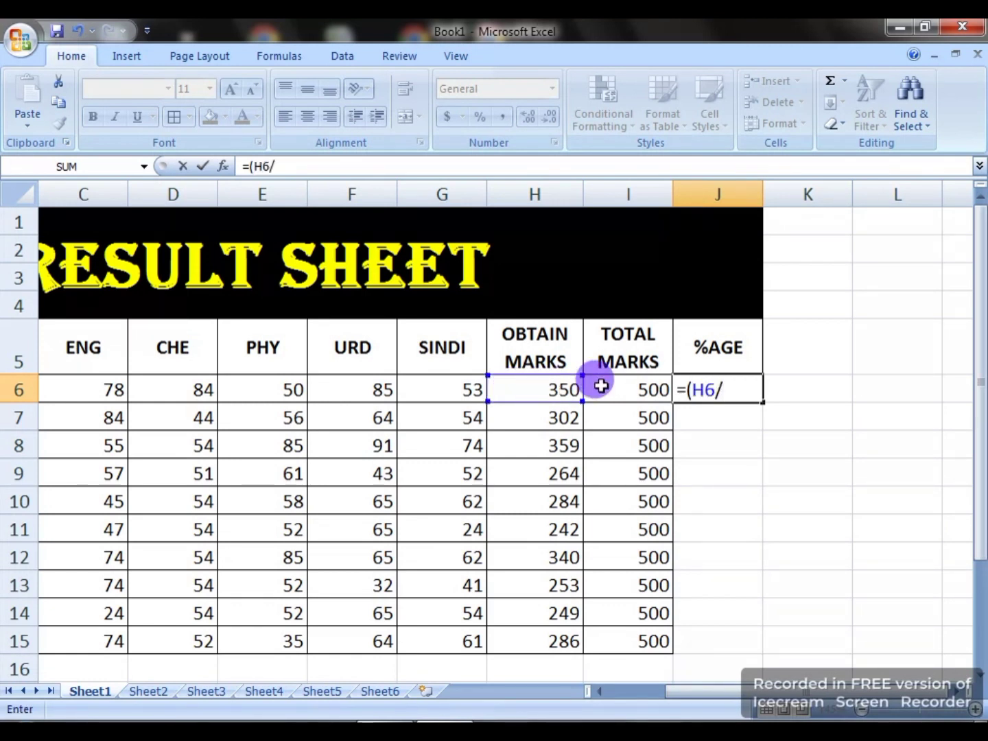
{"action": "left_click", "coordinate": [625, 389]}
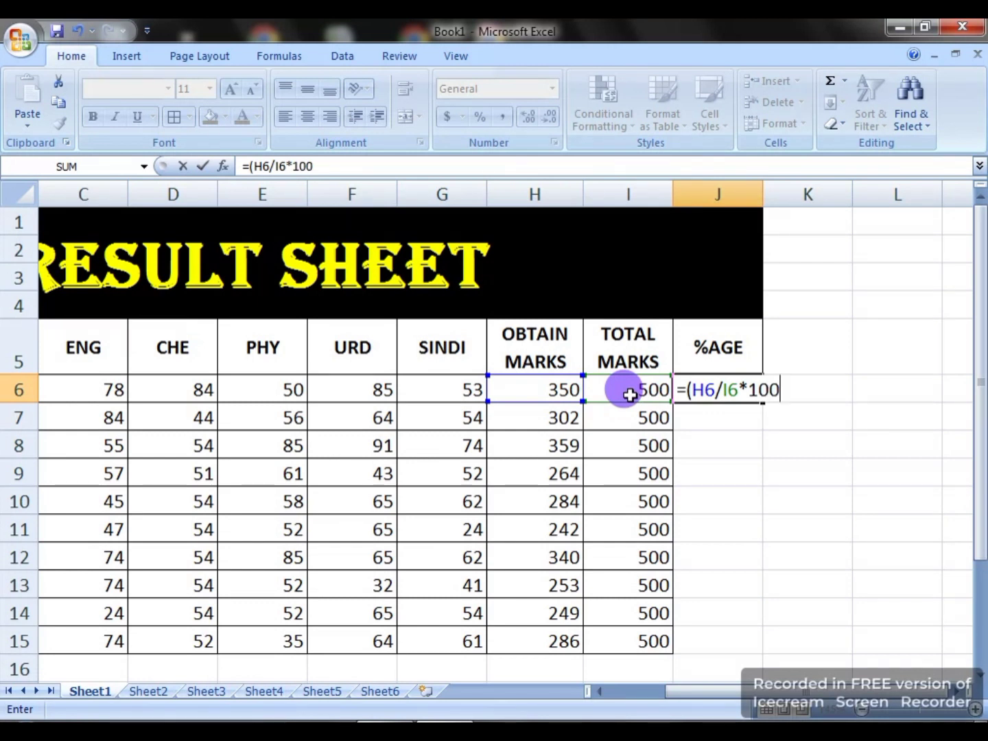
{"action": "key", "text": "Return"}
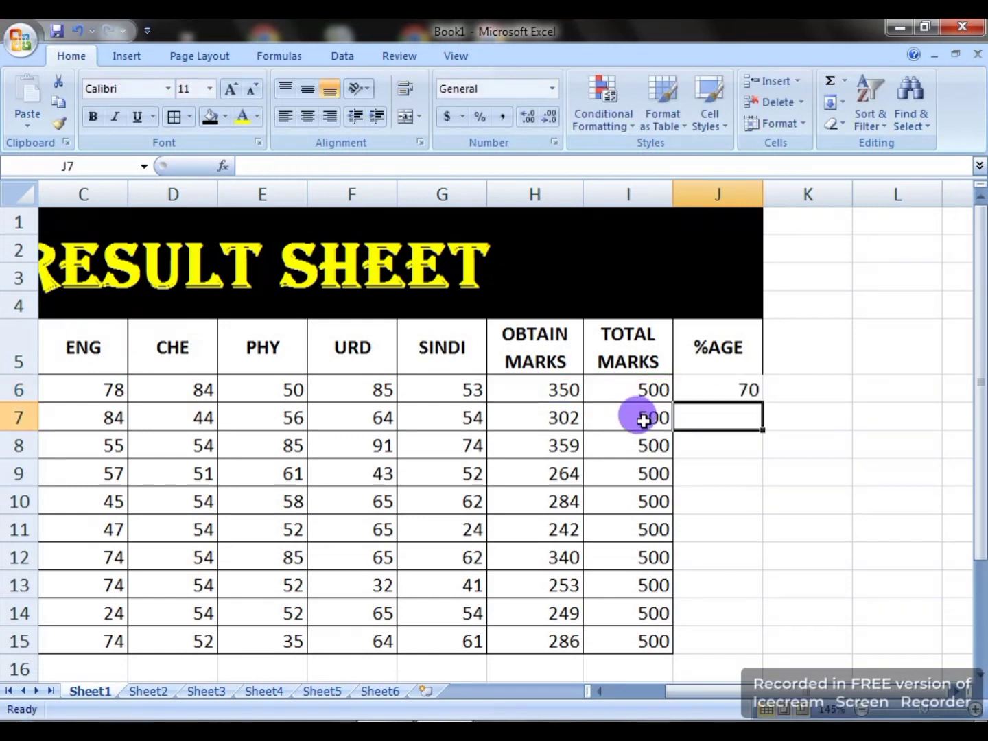
{"action": "left_click", "coordinate": [736, 391]}
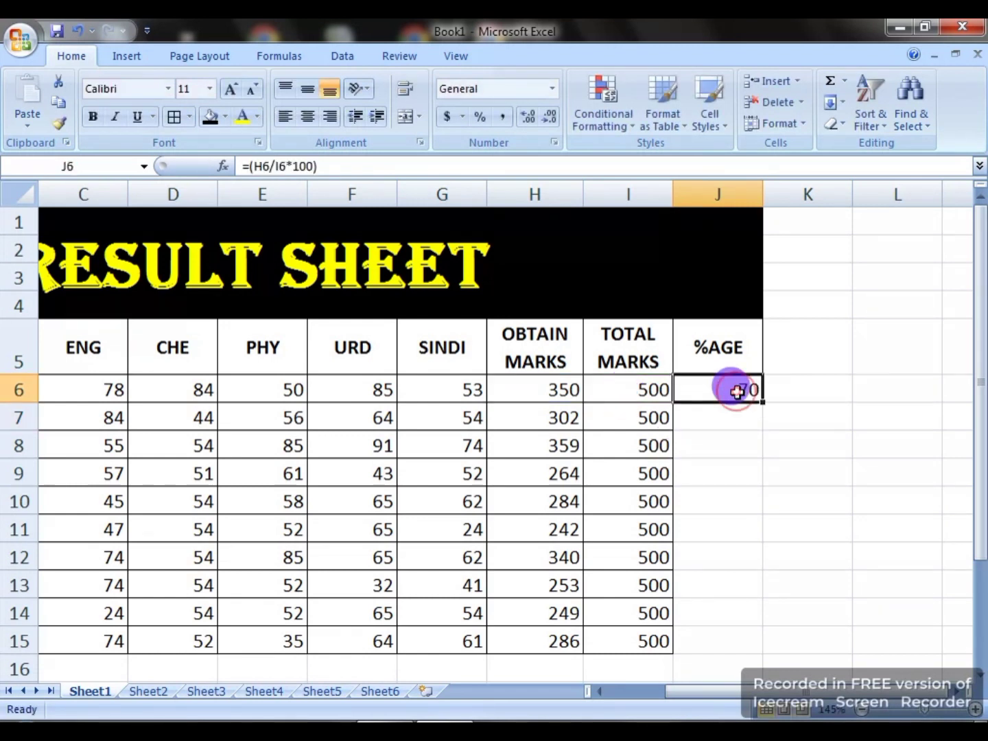
Enter =(H7/I7*100) in J7, showing 60.4, and recheck both percentage formulas.
{"action": "left_click", "coordinate": [697, 412]}
{"action": "type", "text": "="}
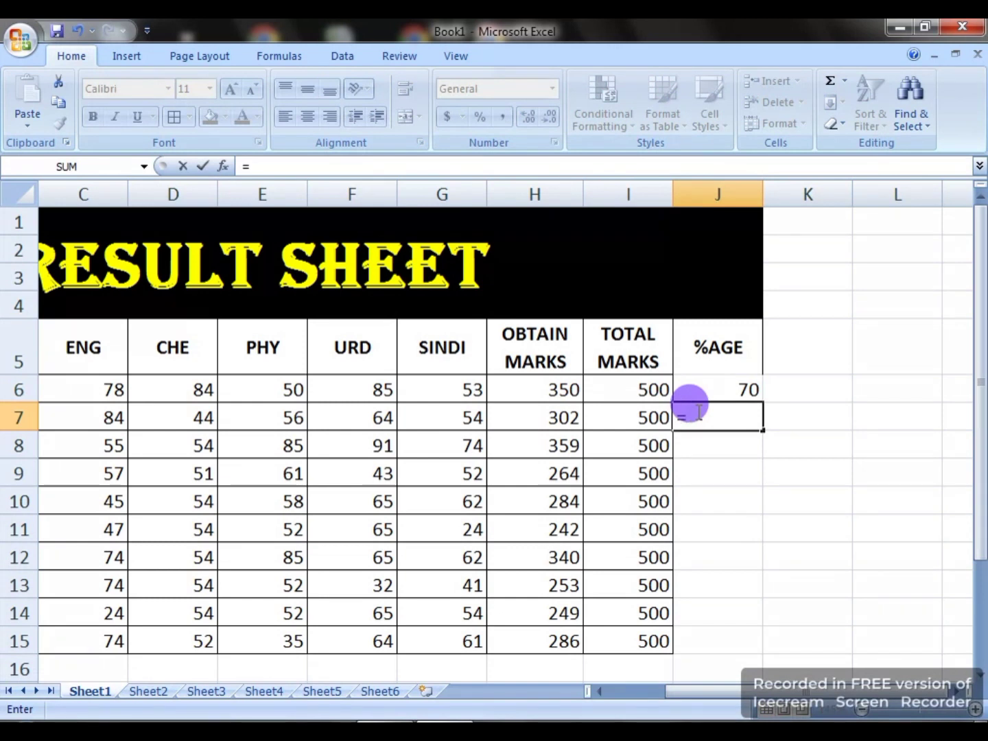
{"action": "type", "text": "("}
{"action": "left_click", "coordinate": [549, 412]}
{"action": "type", "text": "/"}
{"action": "left_click", "coordinate": [617, 410]}
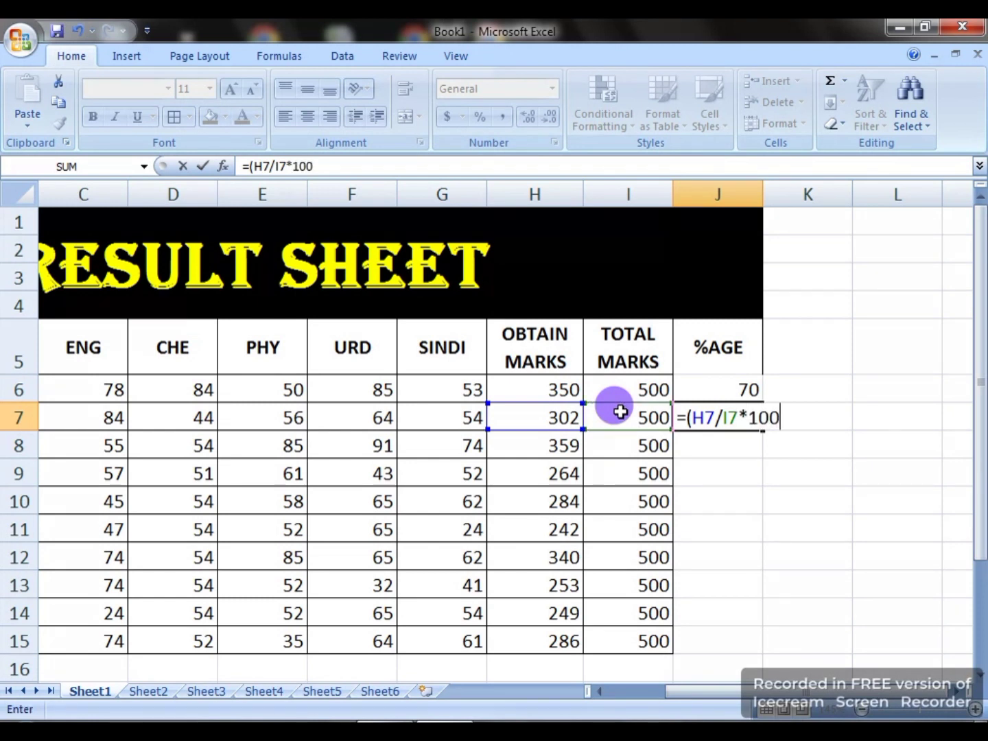
{"action": "type", "text": ")"}
{"action": "key", "text": "Return"}
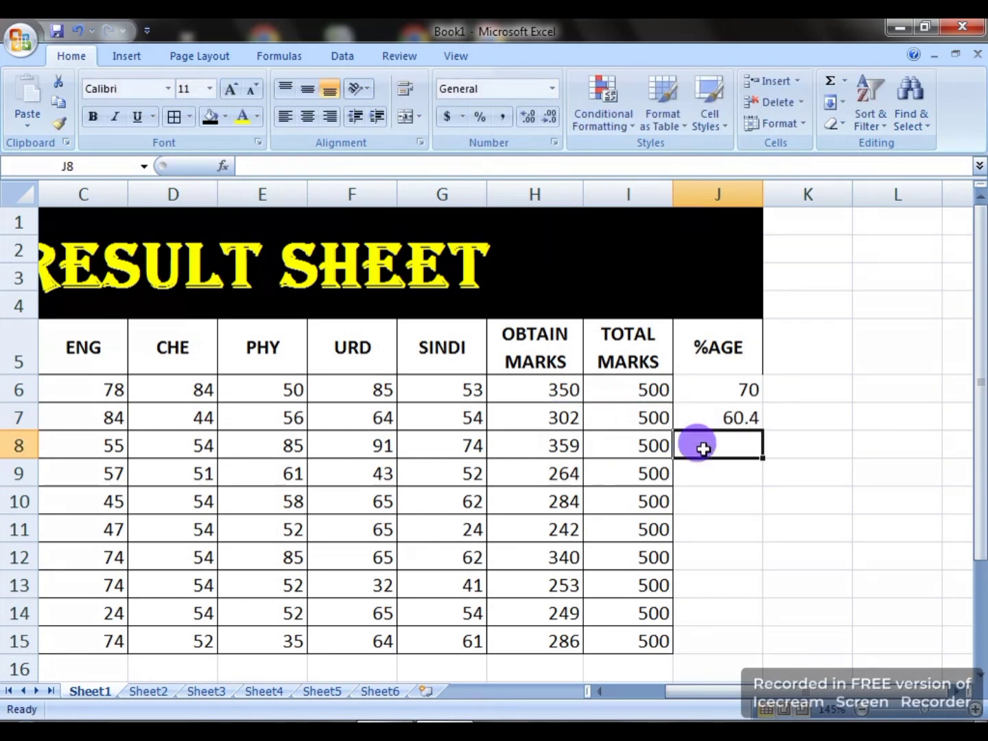
{"action": "left_click", "coordinate": [741, 411]}
{"action": "left_click", "coordinate": [750, 473]}
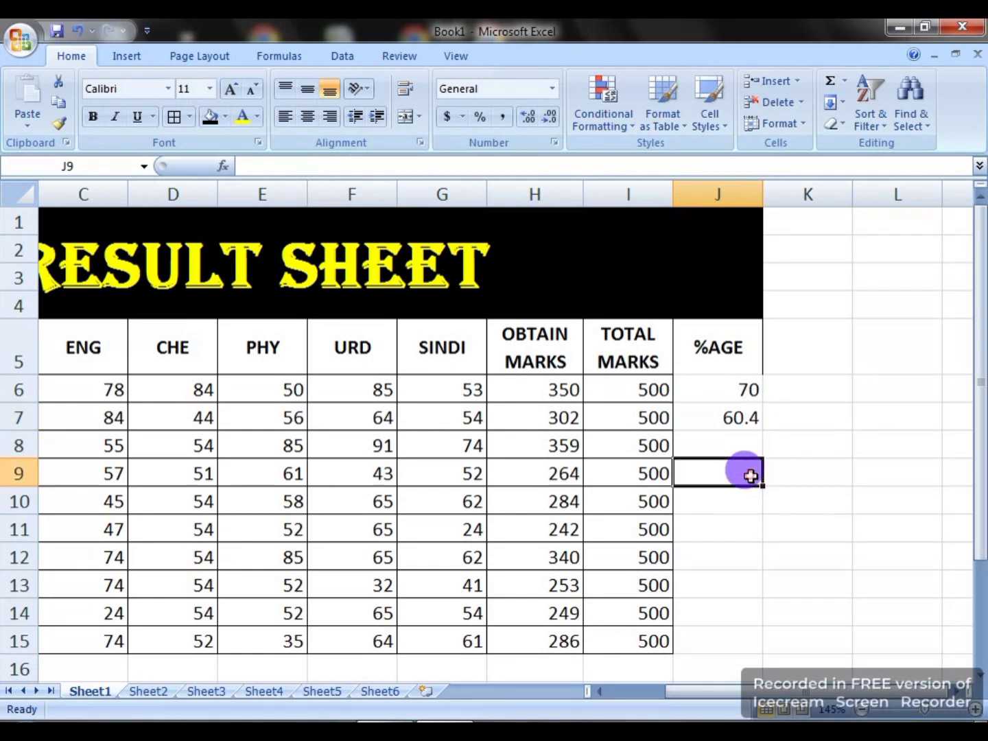
{"action": "left_click", "coordinate": [749, 386]}
{"action": "left_click", "coordinate": [726, 417]}
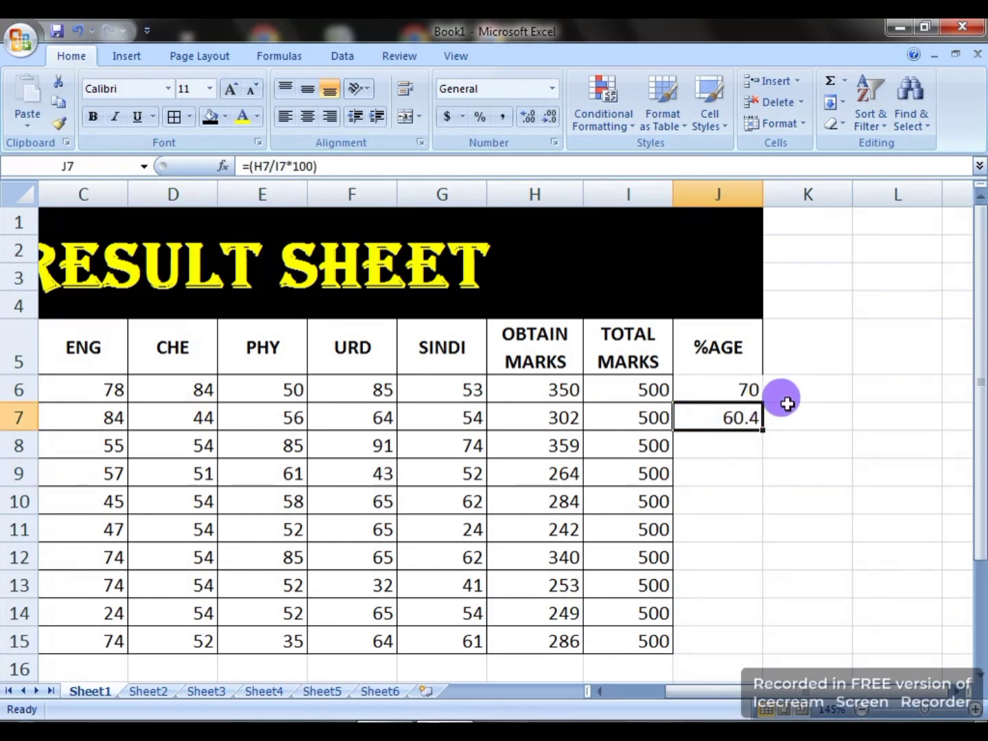
Adjust decimal places on J6:J7 to show 70.00 and 60.40, then reselect both cells.
{"action": "left_click_drag", "start_coordinate": [734, 389], "coordinate": [736, 407]}
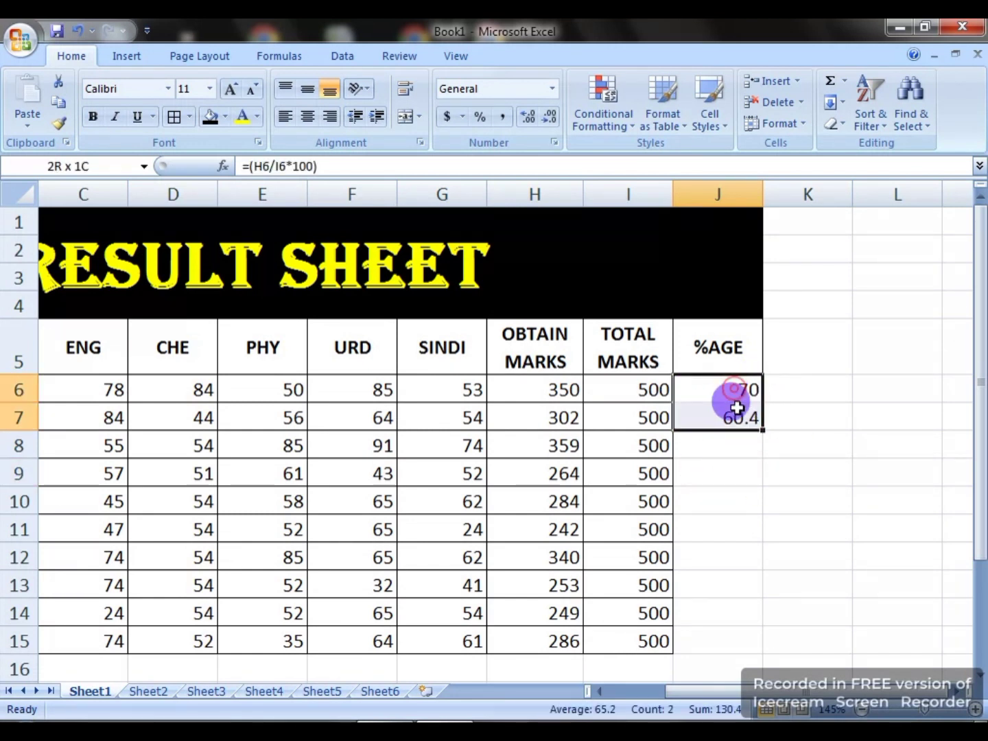
{"action": "left_click", "coordinate": [527, 120]}
{"action": "left_click", "coordinate": [527, 121]}
{"action": "left_click", "coordinate": [527, 121]}
{"action": "left_click", "coordinate": [553, 122]}
{"action": "left_click", "coordinate": [553, 122]}
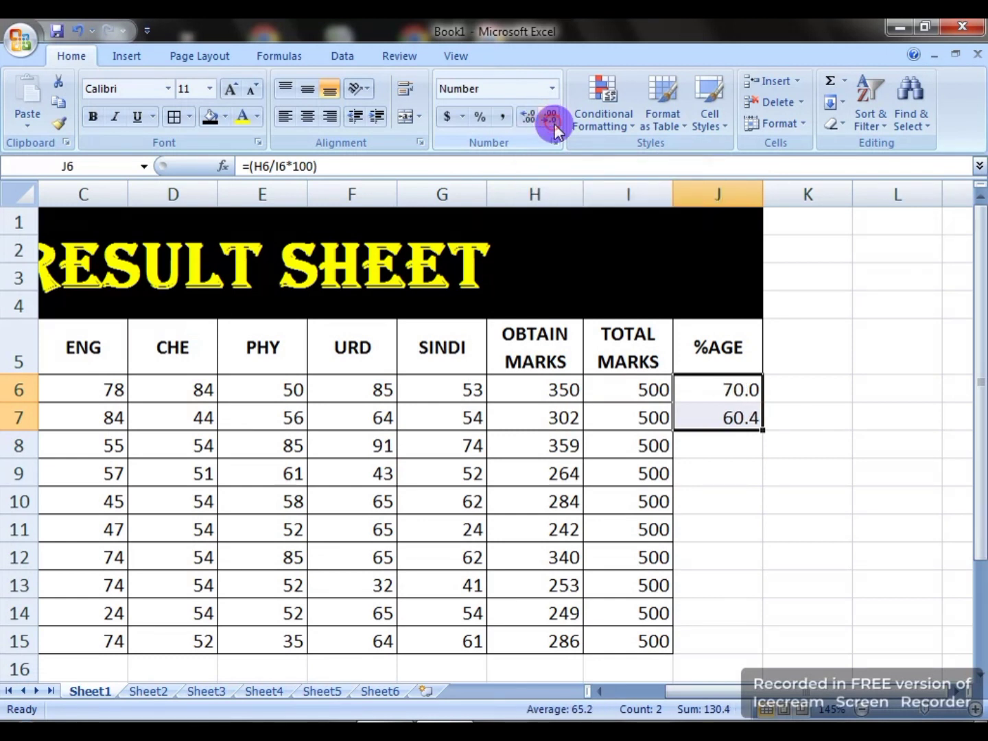
{"action": "left_click", "coordinate": [553, 121]}
{"action": "left_click", "coordinate": [527, 116]}
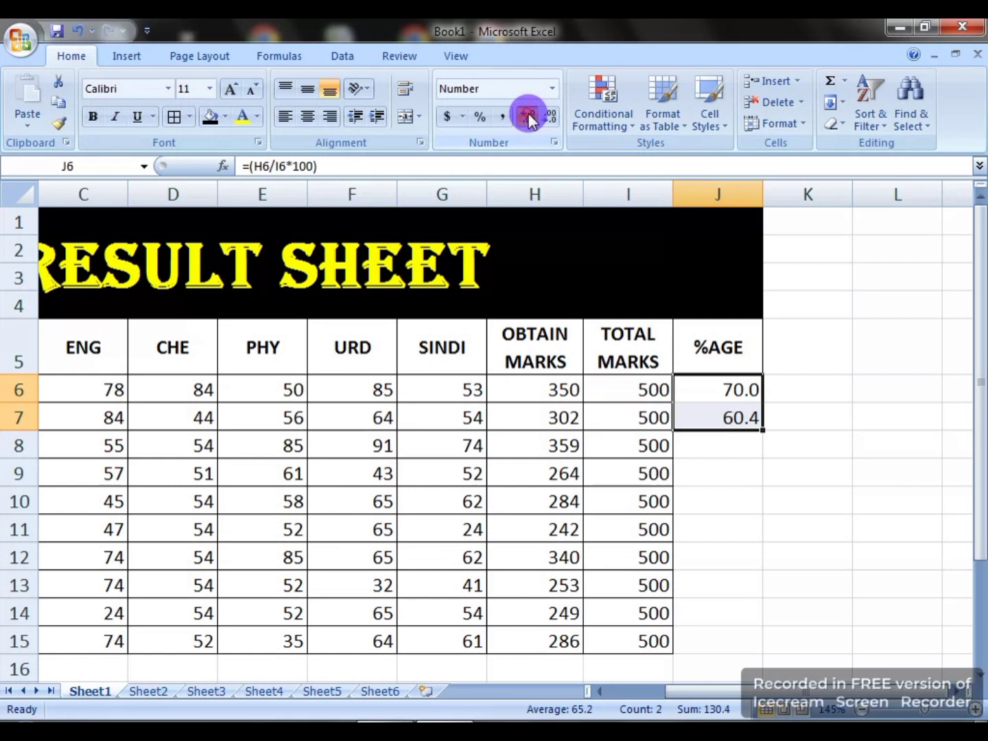
{"action": "left_click", "coordinate": [527, 117]}
{"action": "left_click", "coordinate": [739, 474]}
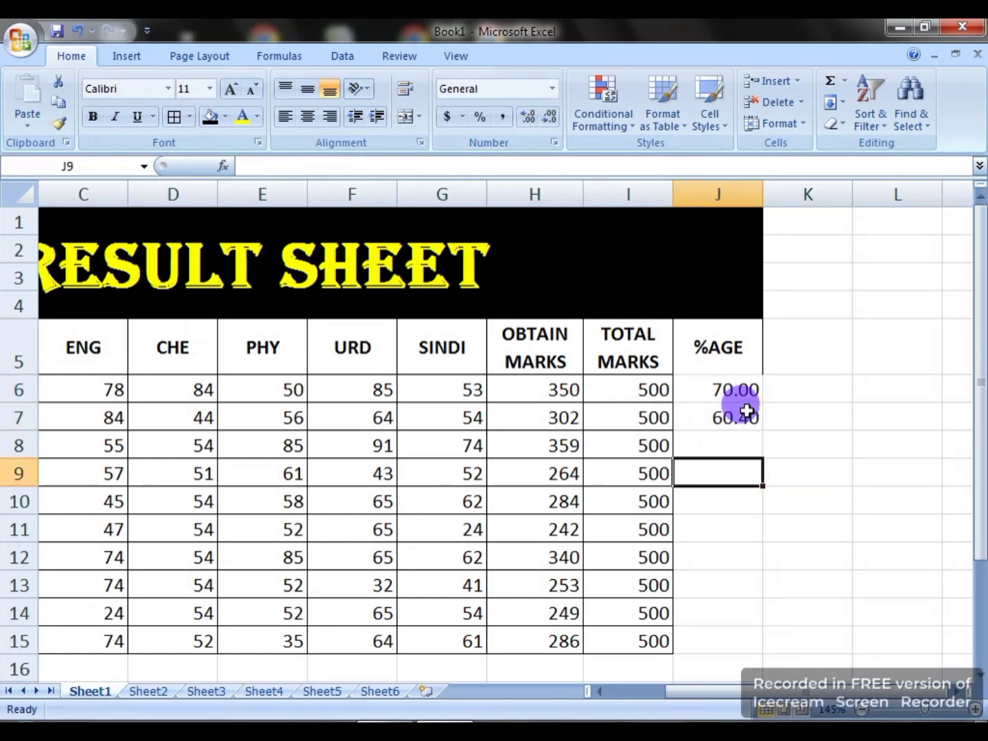
{"action": "left_click_drag", "start_coordinate": [719, 387], "coordinate": [720, 418]}
Clear J6:J7 and enter the formula =(H6/I6) in J6.
{"action": "key", "text": "Delete"}
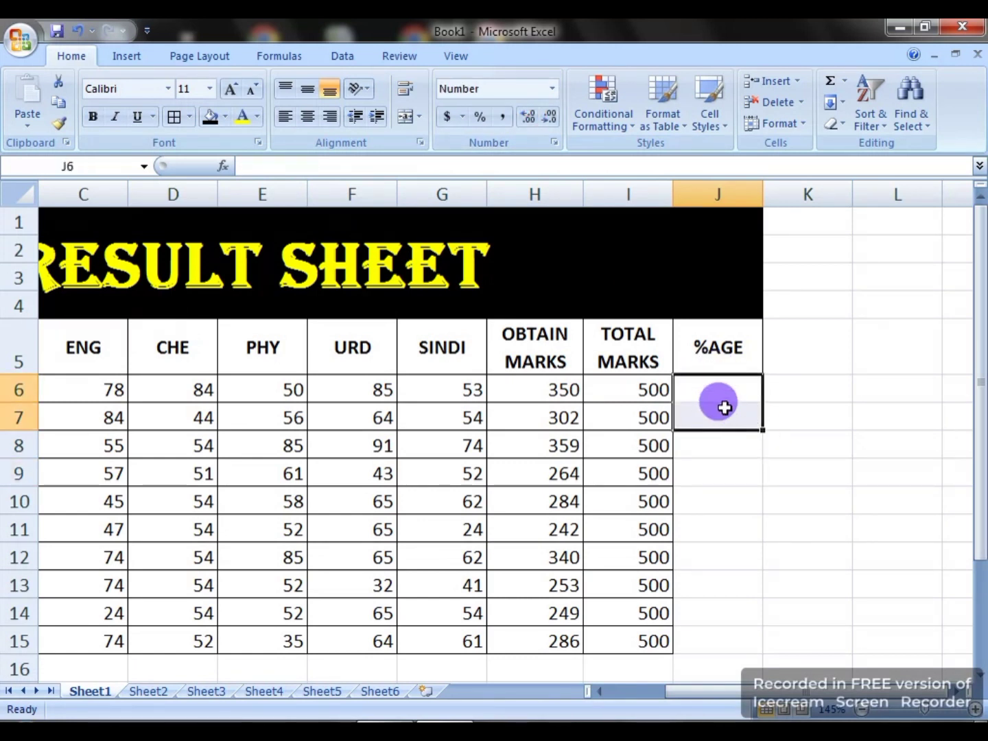
{"action": "left_click", "coordinate": [722, 387]}
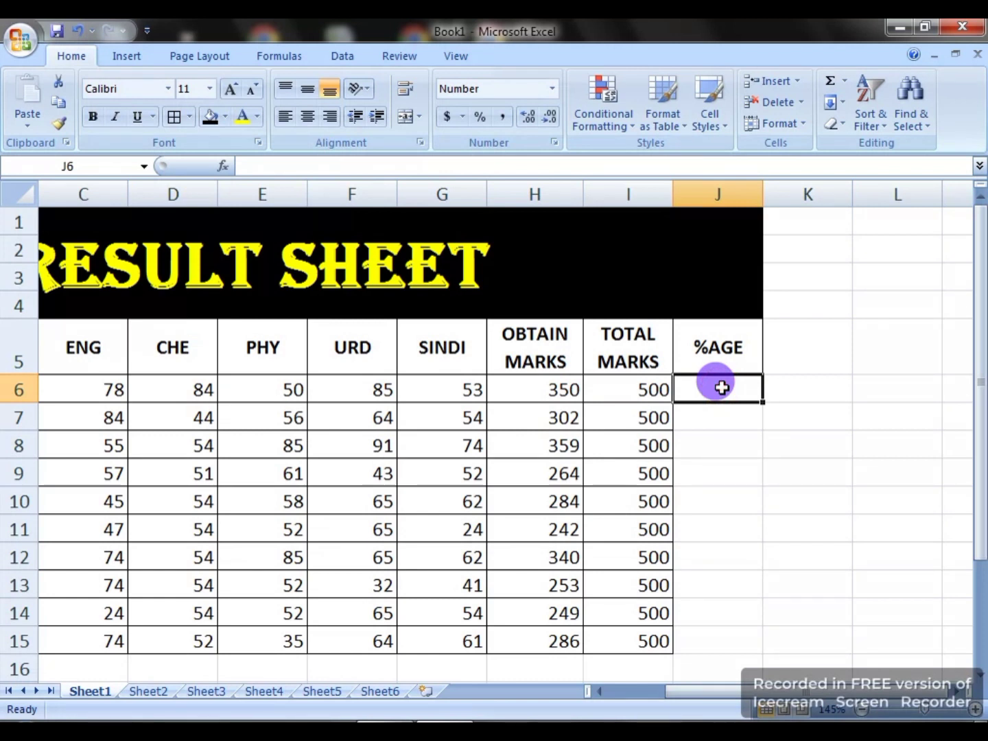
{"action": "type", "text": "="}
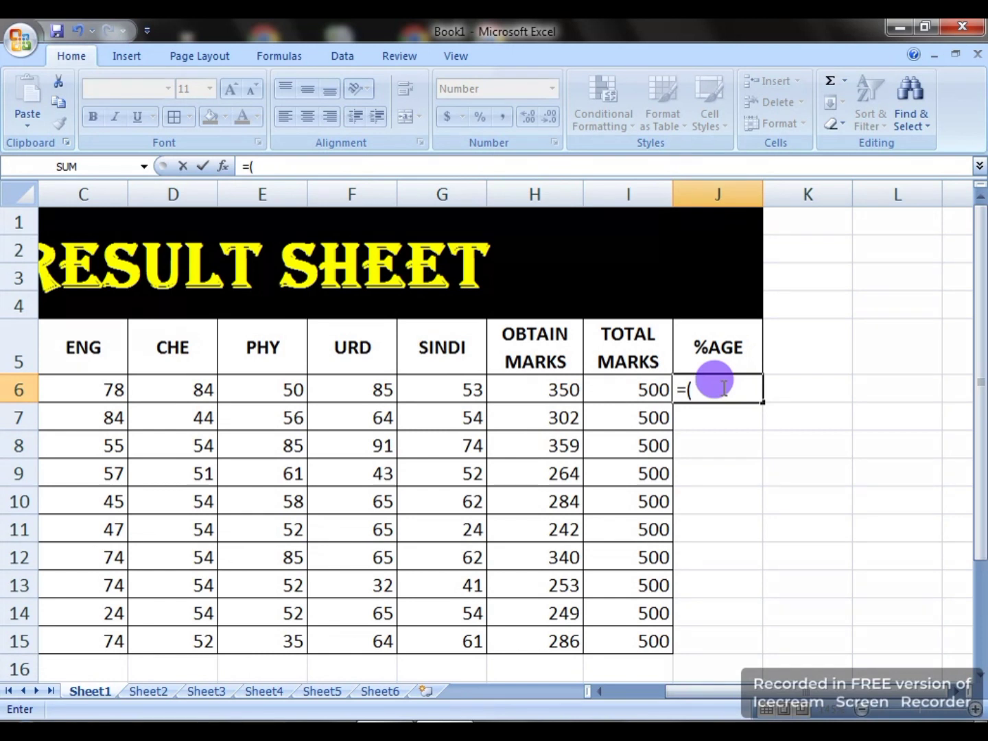
{"action": "type", "text": "("}
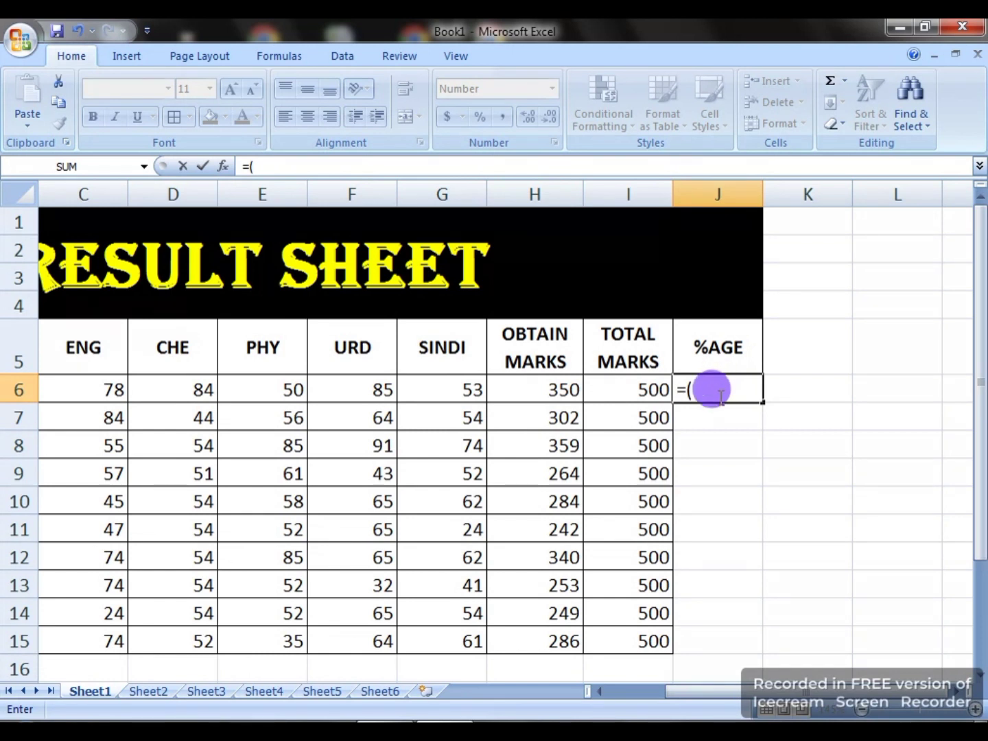
{"action": "left_click", "coordinate": [563, 384]}
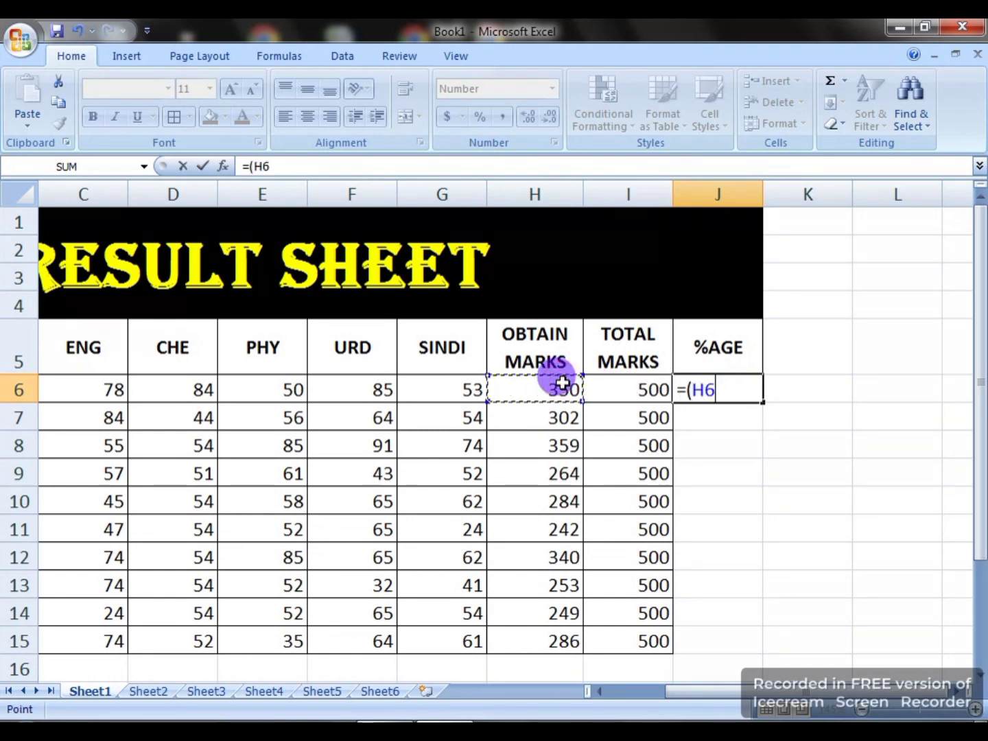
{"action": "type", "text": "/"}
{"action": "left_click", "coordinate": [619, 386]}
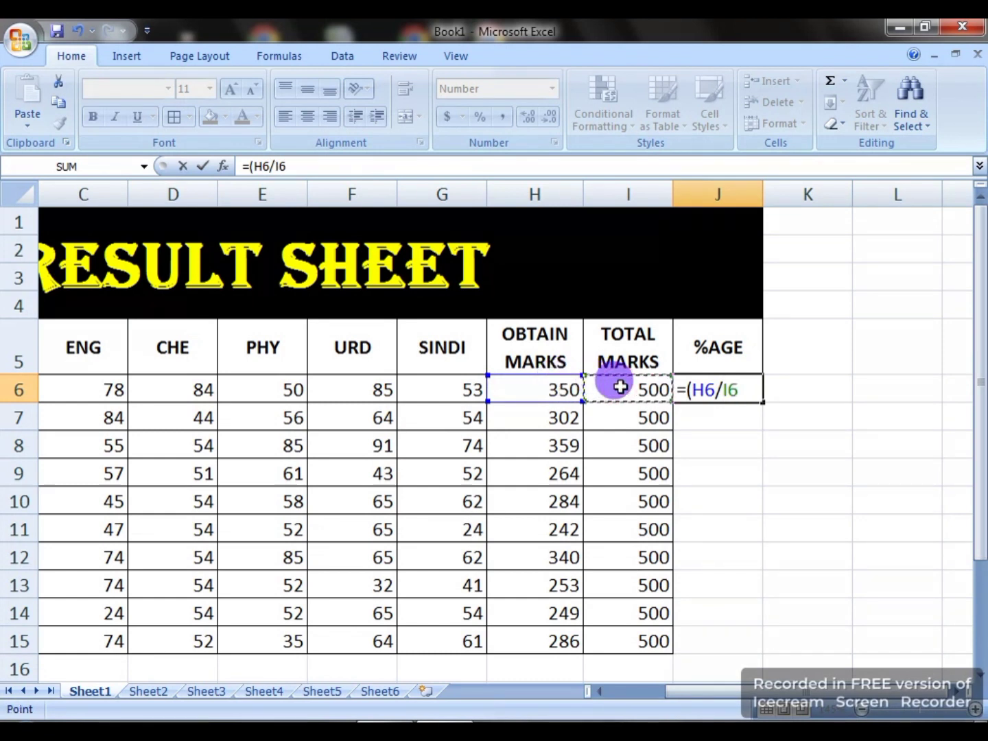
{"action": "type", "text": ")"}
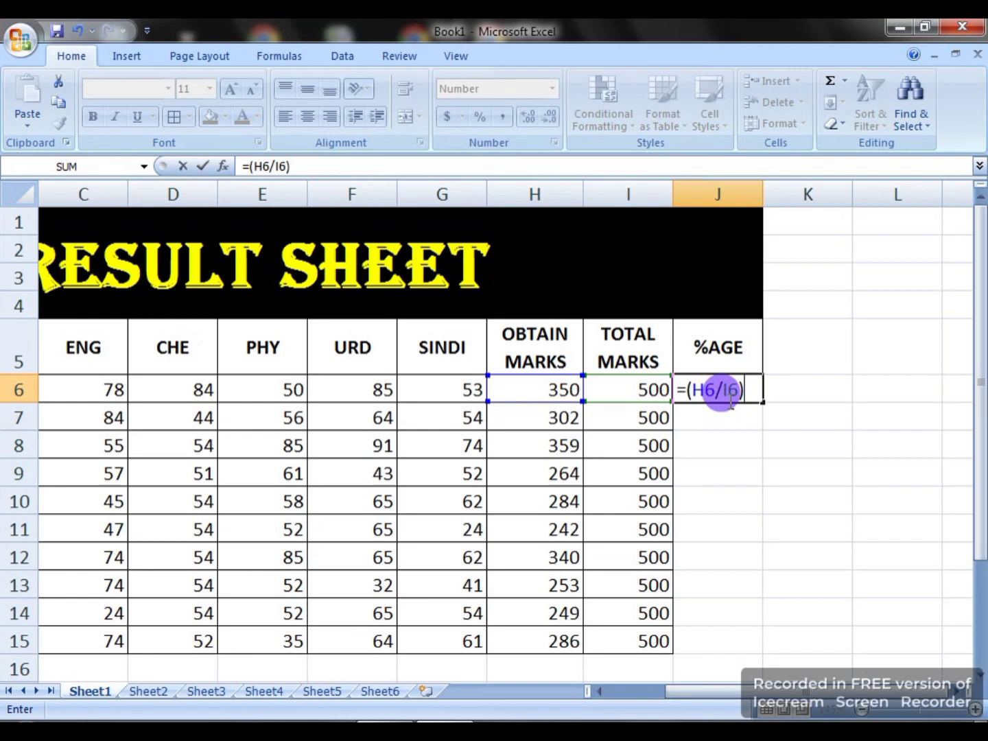
{"action": "key", "text": "Return"}
Format J6 as Percentage with no decimal places, showing 70%.
{"action": "left_click", "coordinate": [726, 391]}
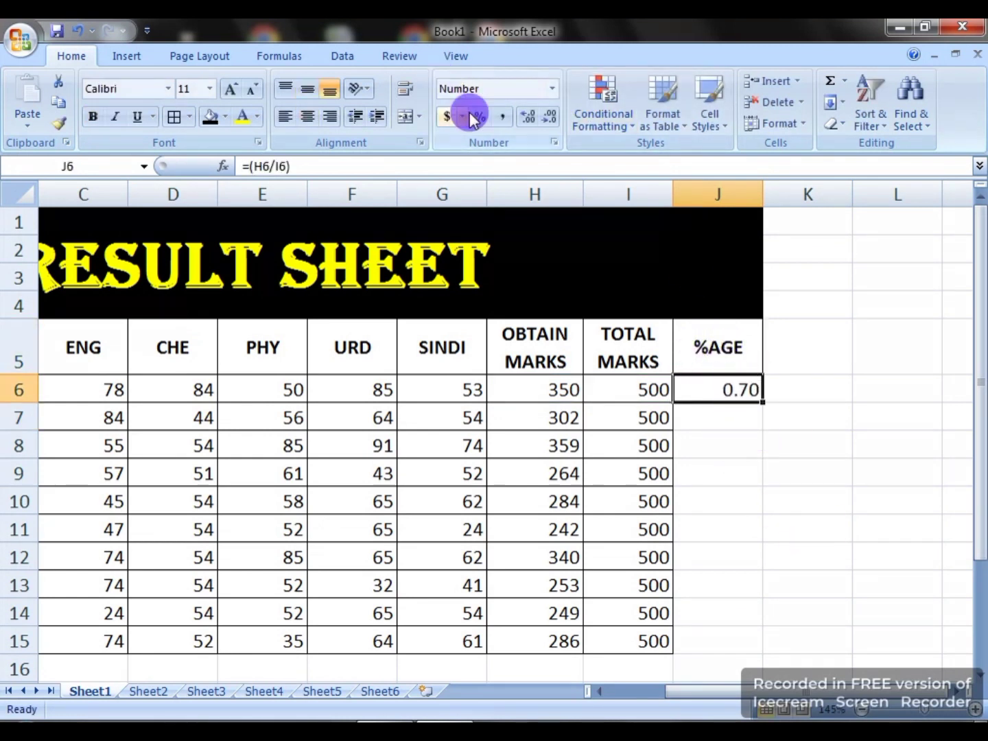
{"action": "left_click", "coordinate": [549, 88]}
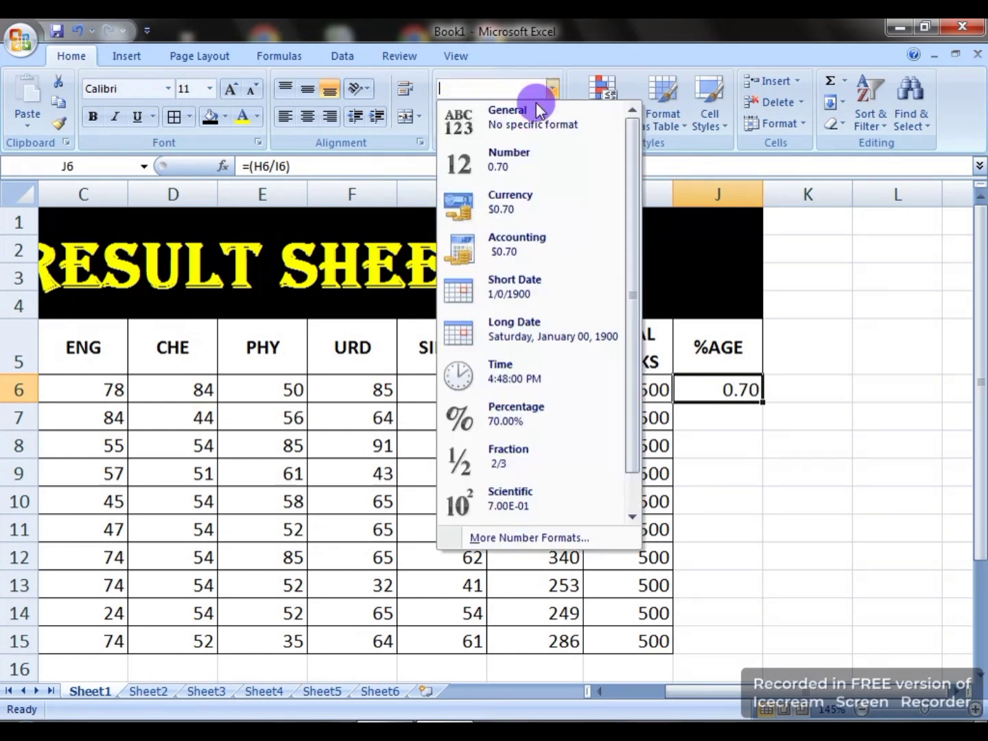
{"action": "left_click", "coordinate": [515, 426]}
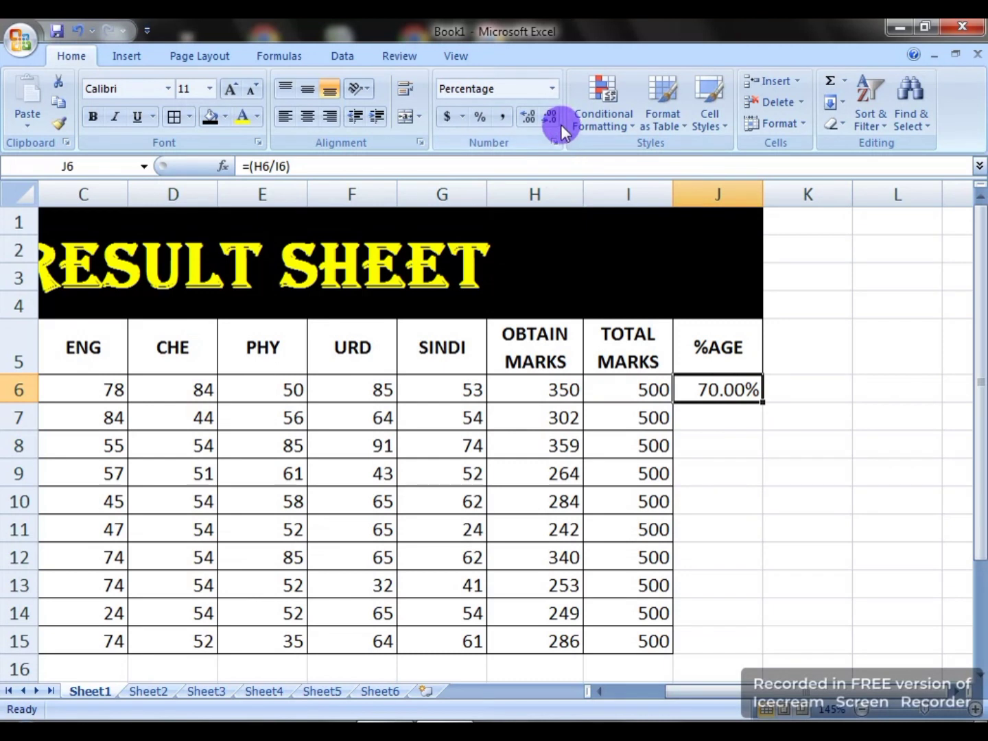
{"action": "left_click", "coordinate": [547, 118]}
{"action": "left_click", "coordinate": [547, 118]}
{"action": "left_click", "coordinate": [741, 440]}
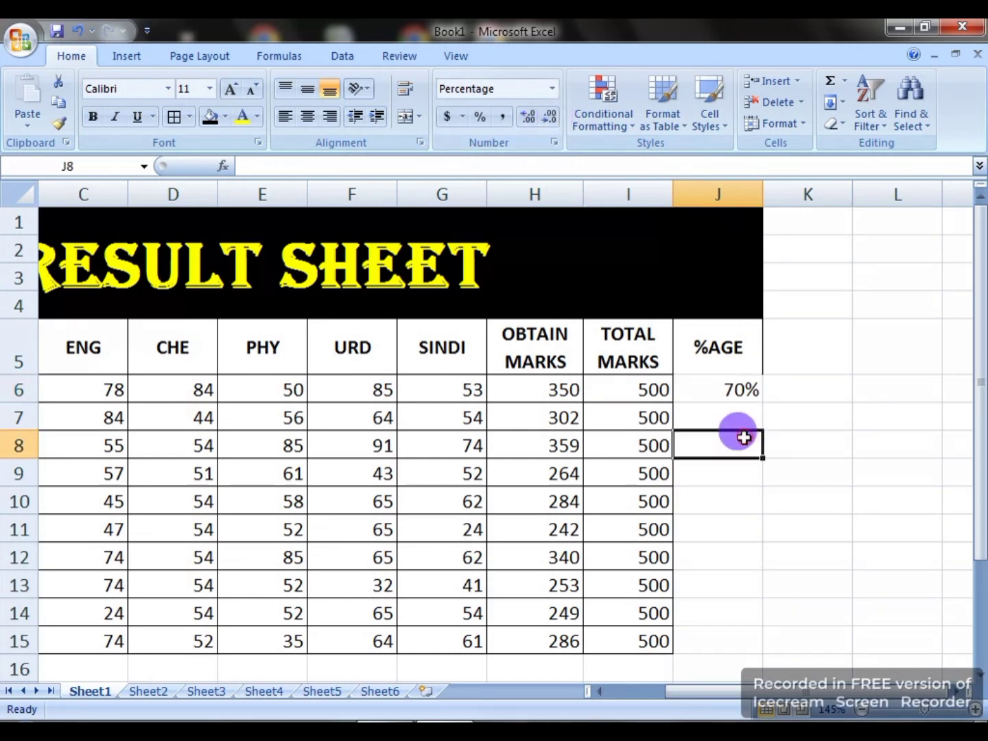
{"action": "left_click", "coordinate": [732, 401]}
Fill the percentage formula from J6 down to J15, then select J6:J15 (48% to 72%).
{"action": "left_click_drag", "start_coordinate": [766, 404], "coordinate": [752, 645]}
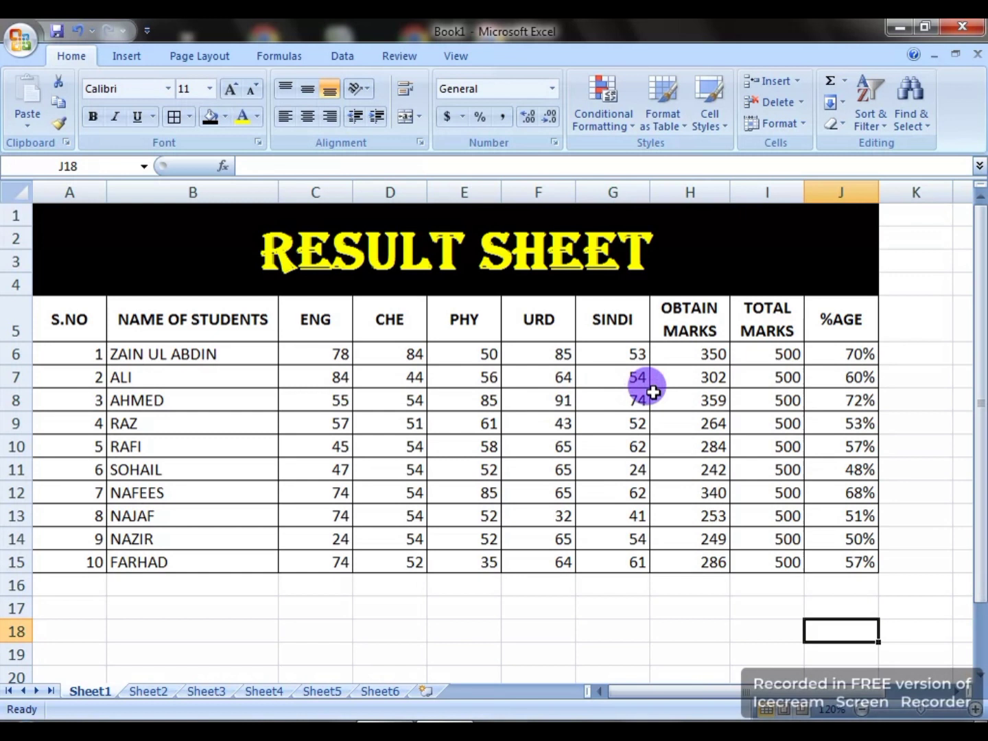
{"action": "left_click_drag", "start_coordinate": [829, 356], "coordinate": [829, 554]}
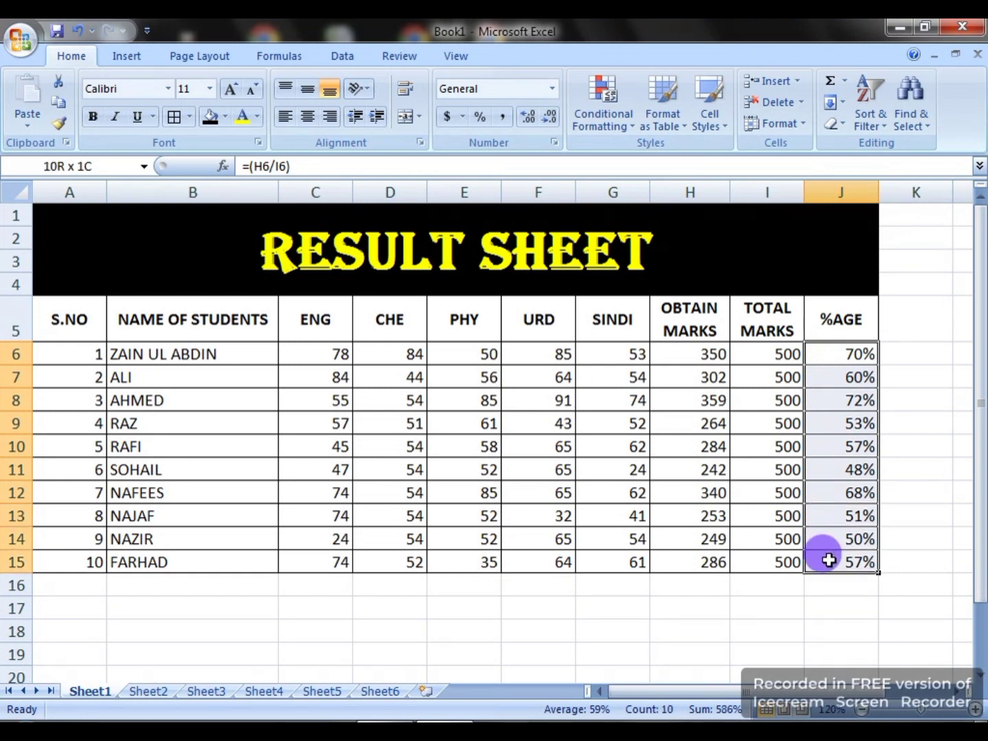
{"action": "left_click_drag", "start_coordinate": [829, 562], "coordinate": [828, 559]}
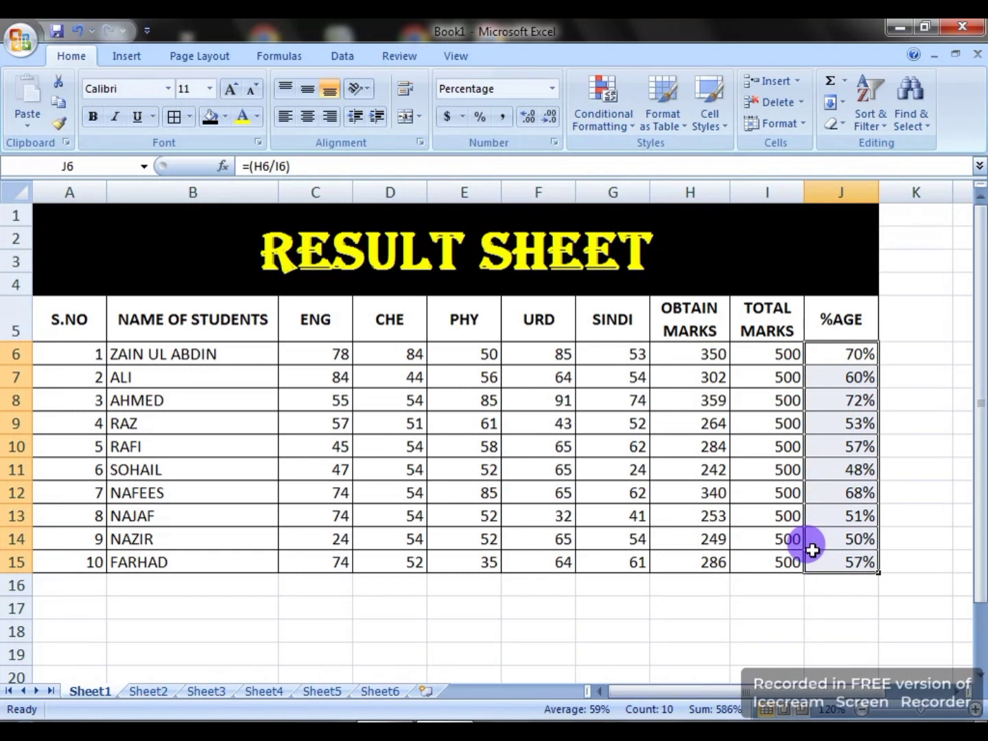
Apply a Top 3 Items rule to J6:J15 with Light Red Fill and Dark Red Text.
{"action": "left_click", "coordinate": [604, 130]}
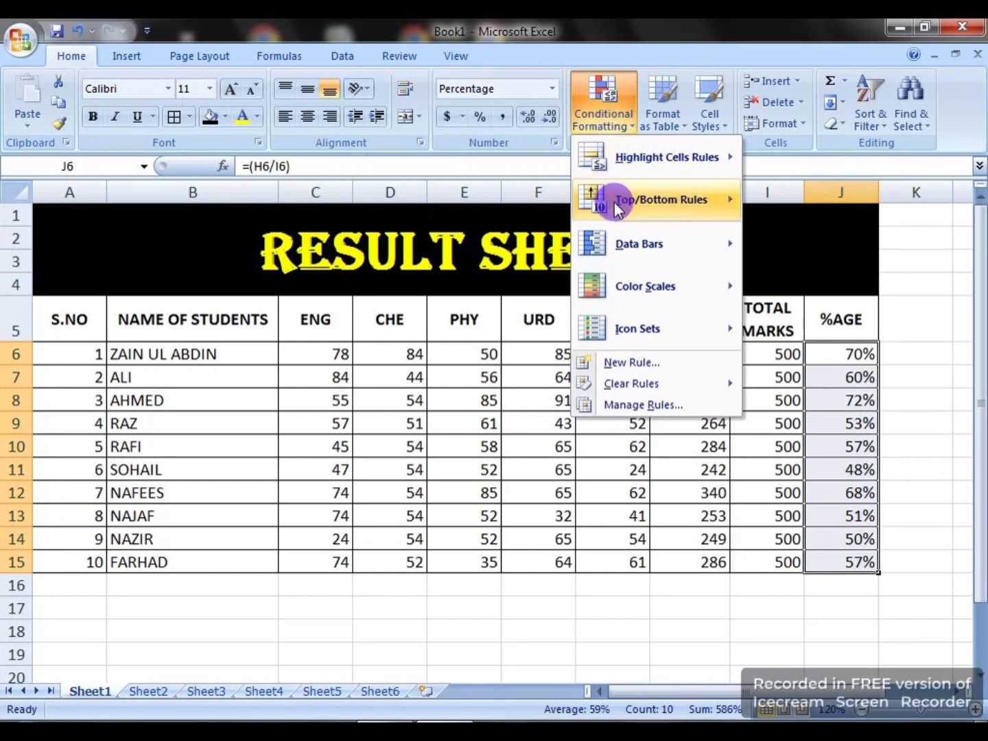
{"action": "mouse_move", "coordinate": [618, 209]}
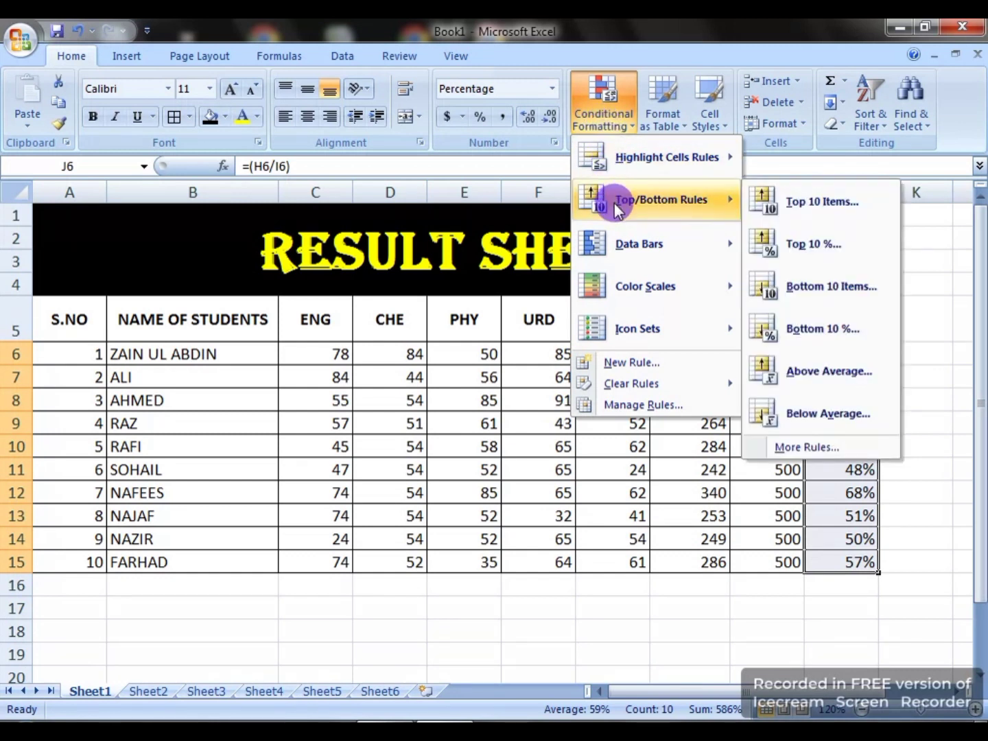
{"action": "left_click", "coordinate": [789, 202]}
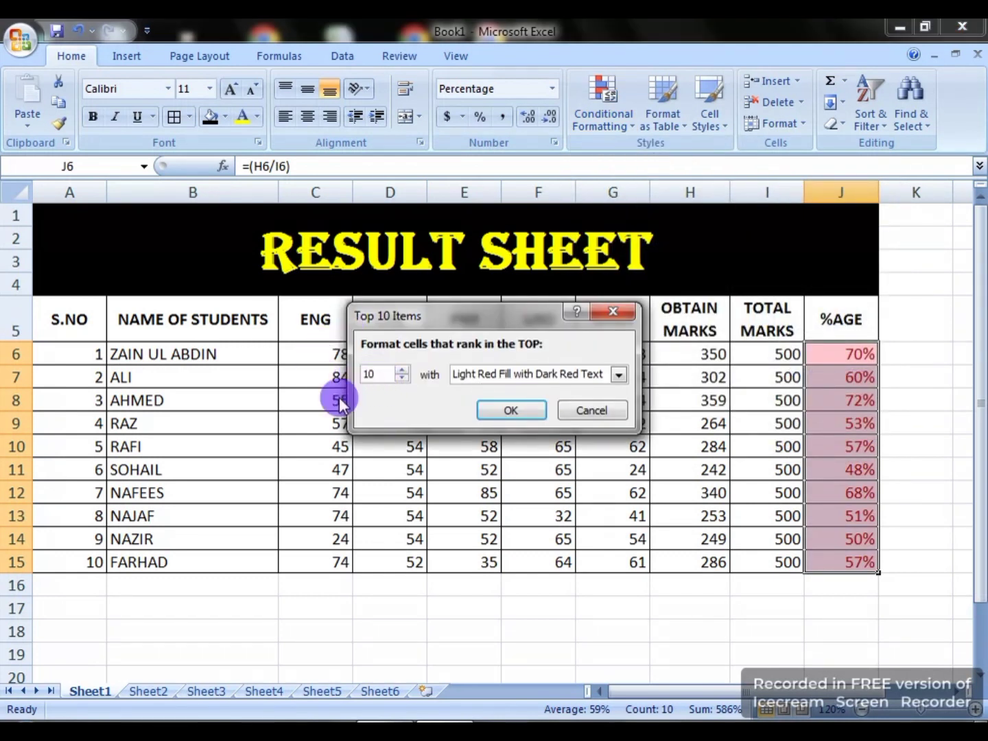
{"action": "left_click", "coordinate": [402, 379]}
{"action": "left_click", "coordinate": [401, 380]}
{"action": "left_click", "coordinate": [401, 379]}
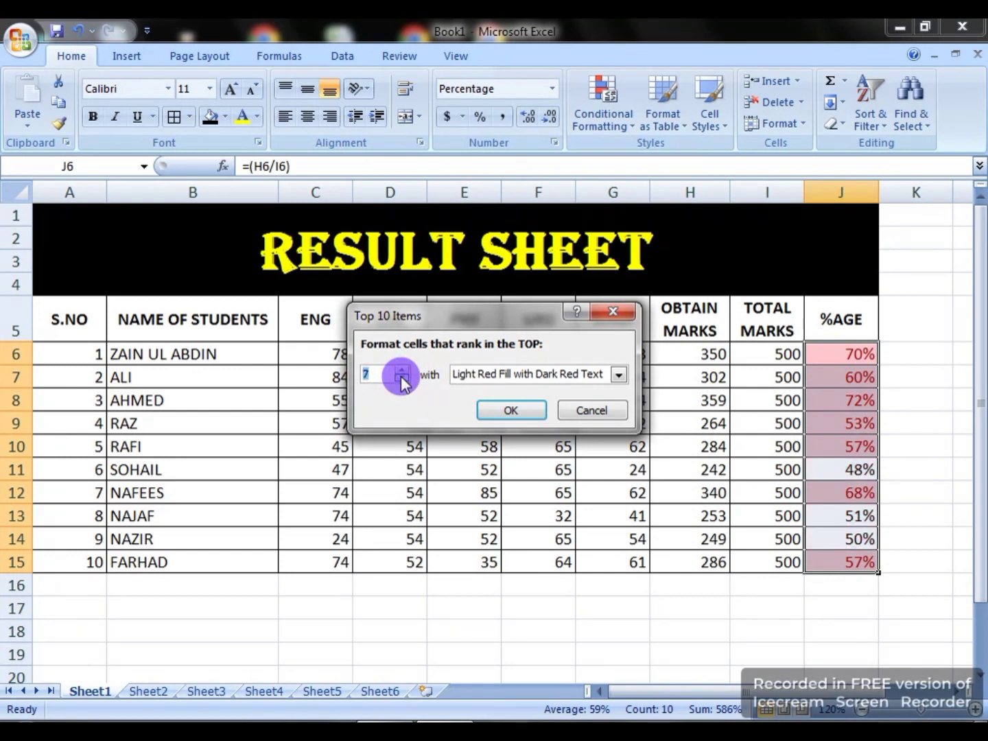
{"action": "left_click", "coordinate": [401, 379]}
{"action": "left_click", "coordinate": [401, 380]}
{"action": "left_click", "coordinate": [402, 379]}
{"action": "left_click", "coordinate": [401, 379]}
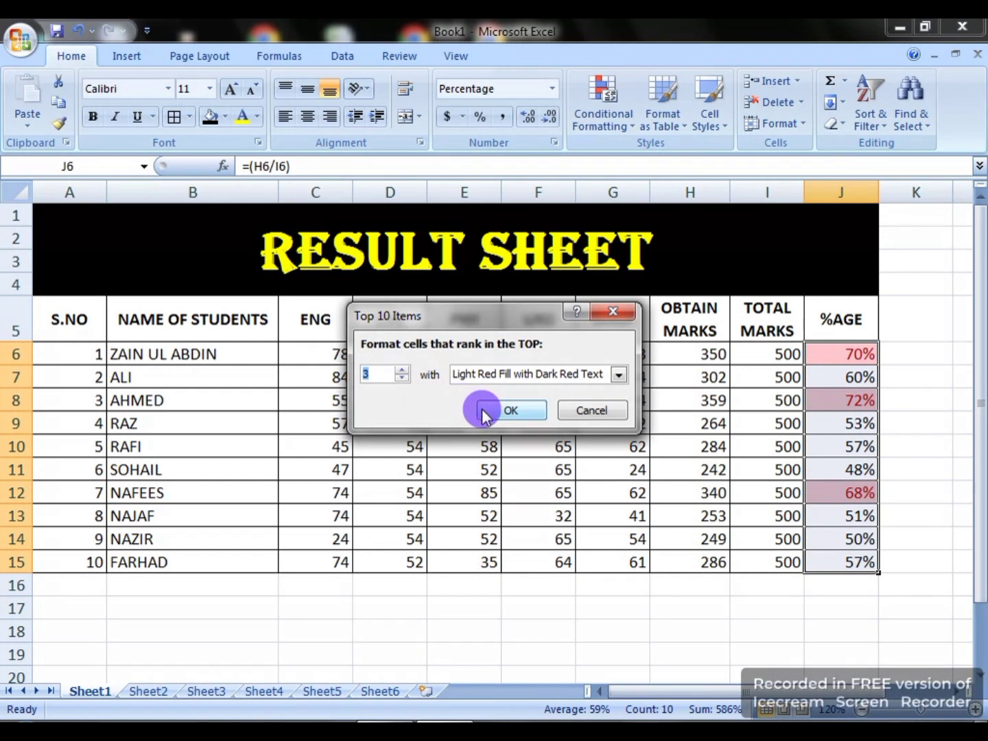
{"action": "left_click", "coordinate": [514, 411]}
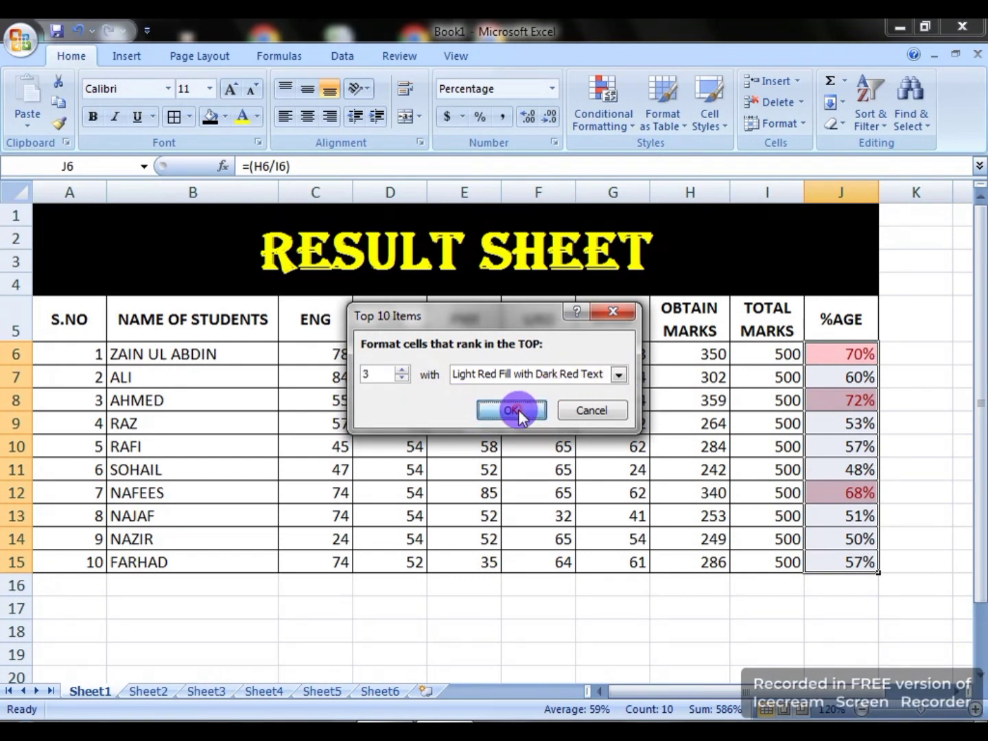
{"action": "left_click", "coordinate": [766, 626]}
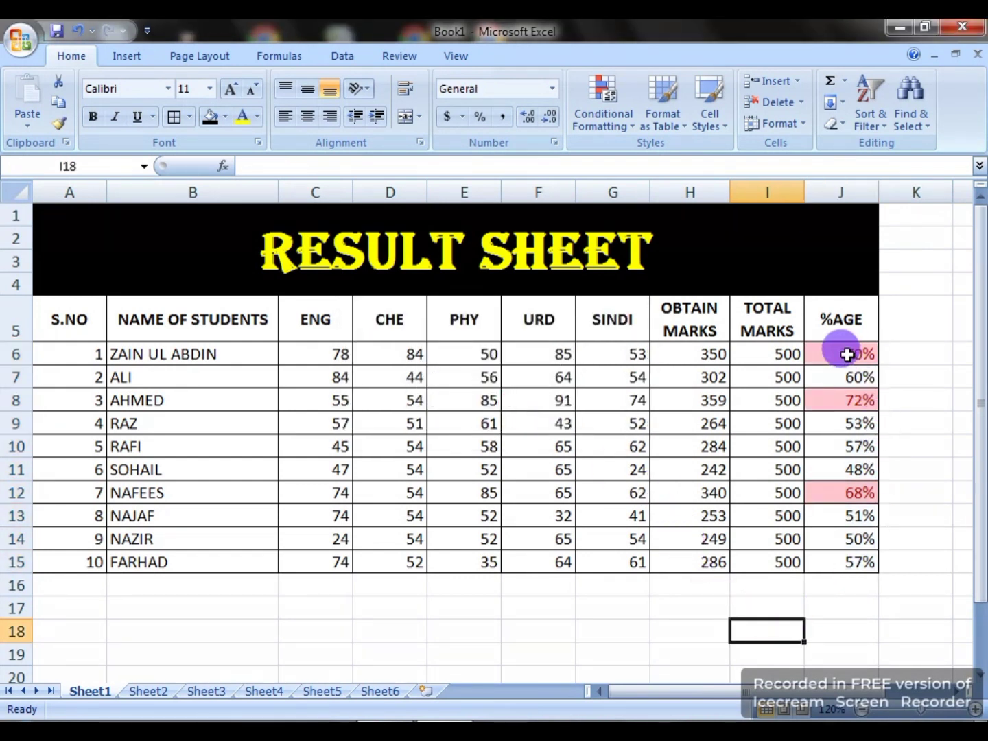
Fill row 8 of the table orange, from column J back to A.
{"action": "left_click", "coordinate": [835, 398]}
{"action": "left_click_drag", "start_coordinate": [835, 398], "coordinate": [85, 411]}
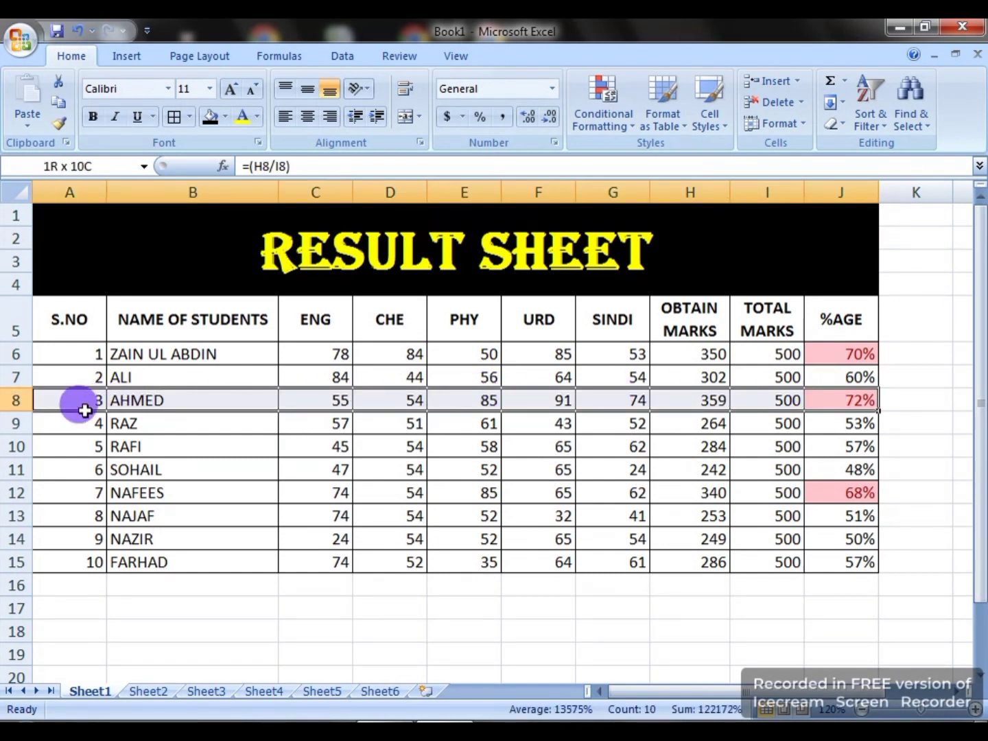
{"action": "left_click", "coordinate": [224, 115]}
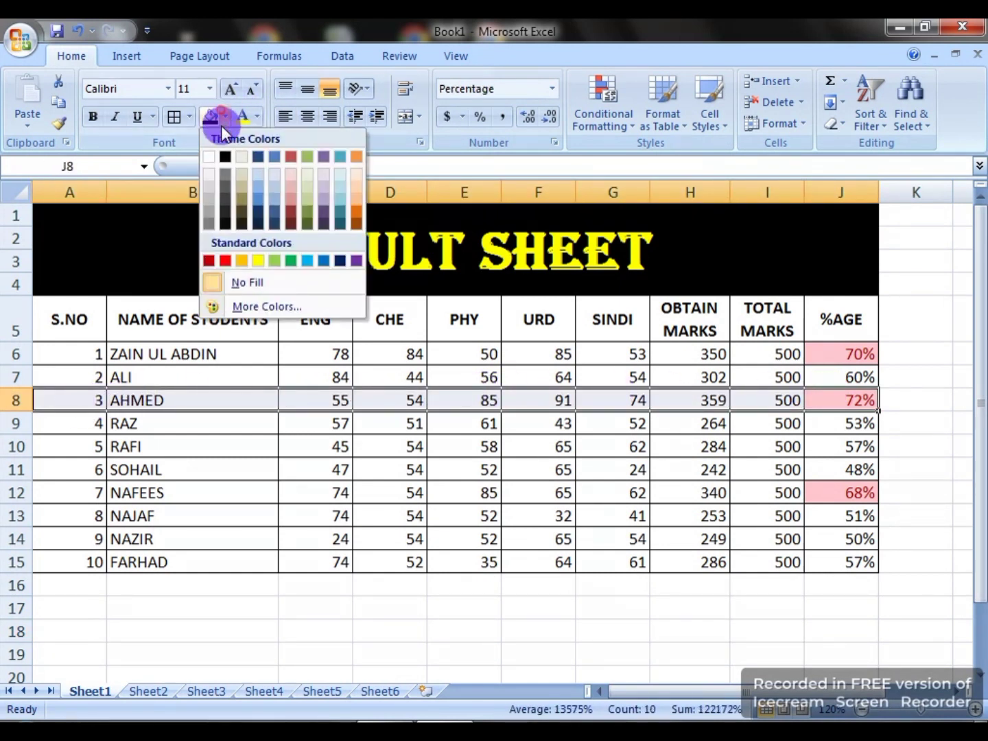
{"action": "left_click", "coordinate": [354, 156]}
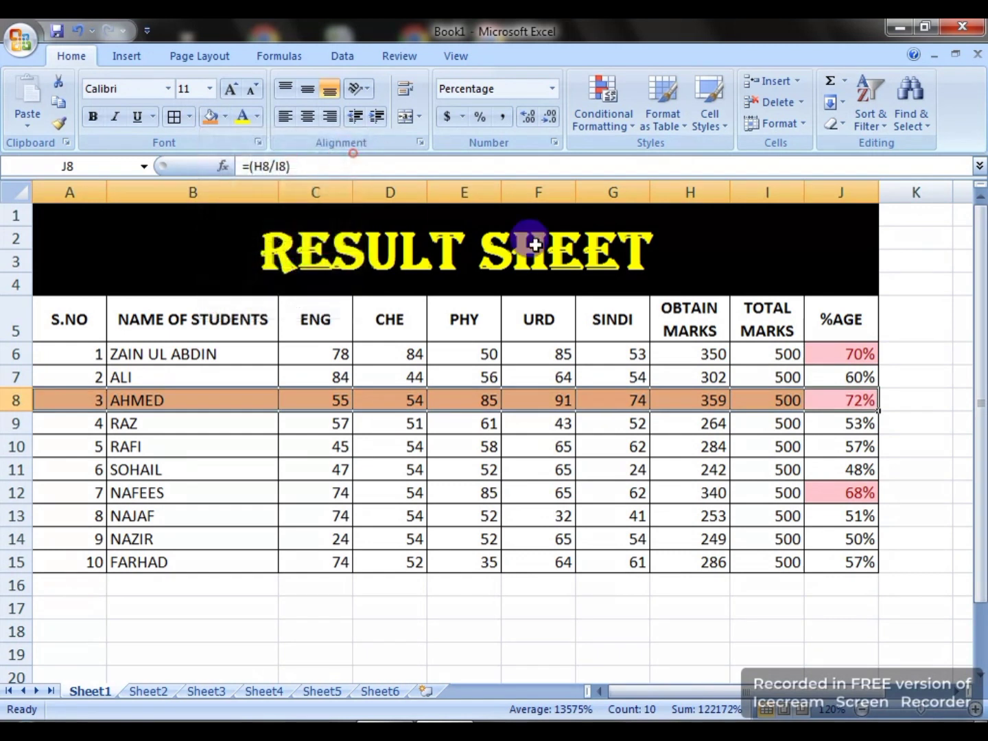
{"action": "left_click", "coordinate": [820, 445]}
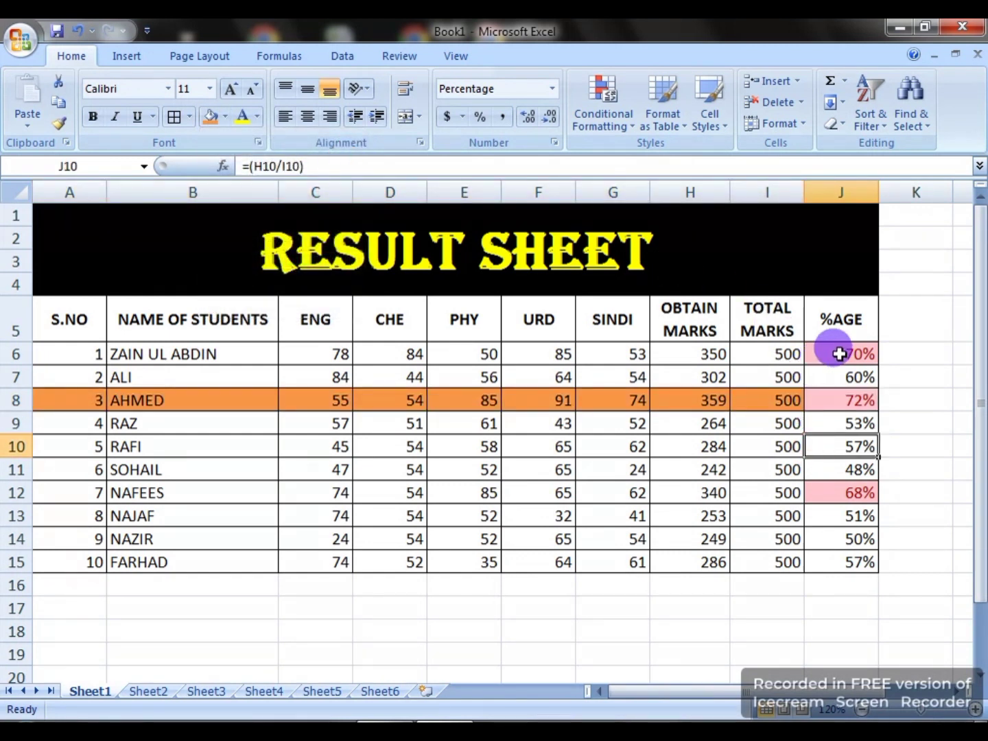
Select row 6 of the table from J6 across to A6.
{"action": "left_click_drag", "start_coordinate": [841, 352], "coordinate": [752, 347]}
{"action": "left_click_drag", "start_coordinate": [565, 339], "coordinate": [241, 325]}
{"action": "double_click", "coordinate": [240, 325]}
{"action": "left_click_drag", "start_coordinate": [816, 349], "coordinate": [770, 353]}
{"action": "left_click", "coordinate": [100, 352]}
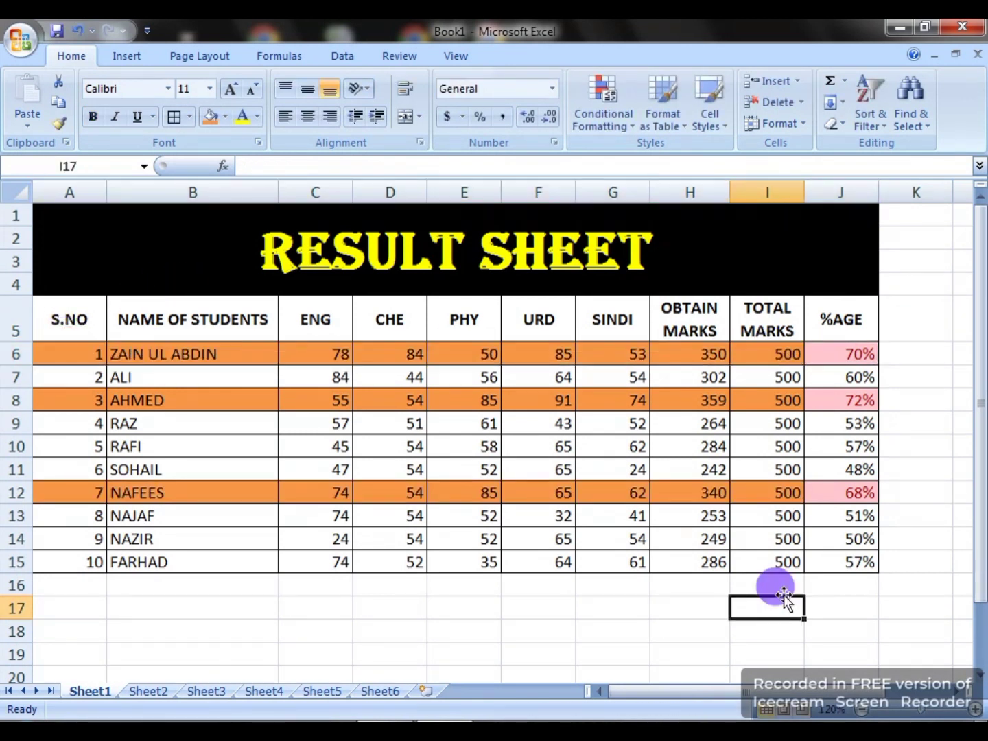